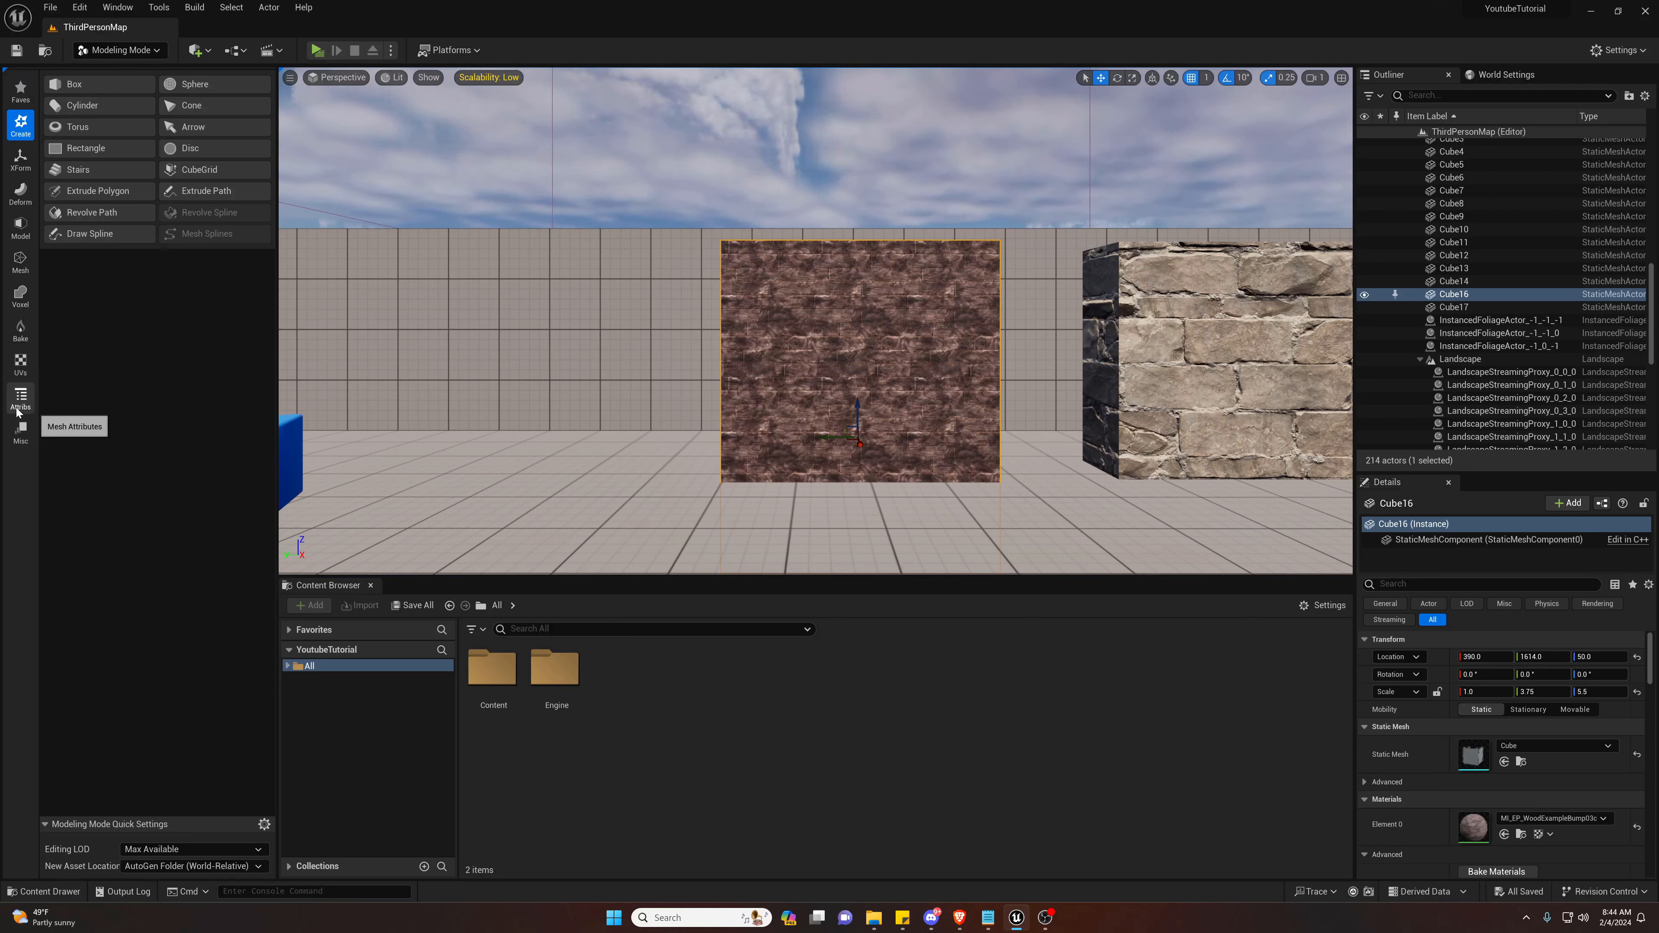
- Start the PolyCut tool from the shape modeling tools on the brown textured block and view the block's top face
{"action": "left_click", "coordinate": [21, 202]}
{"action": "left_click", "coordinate": [20, 226]}
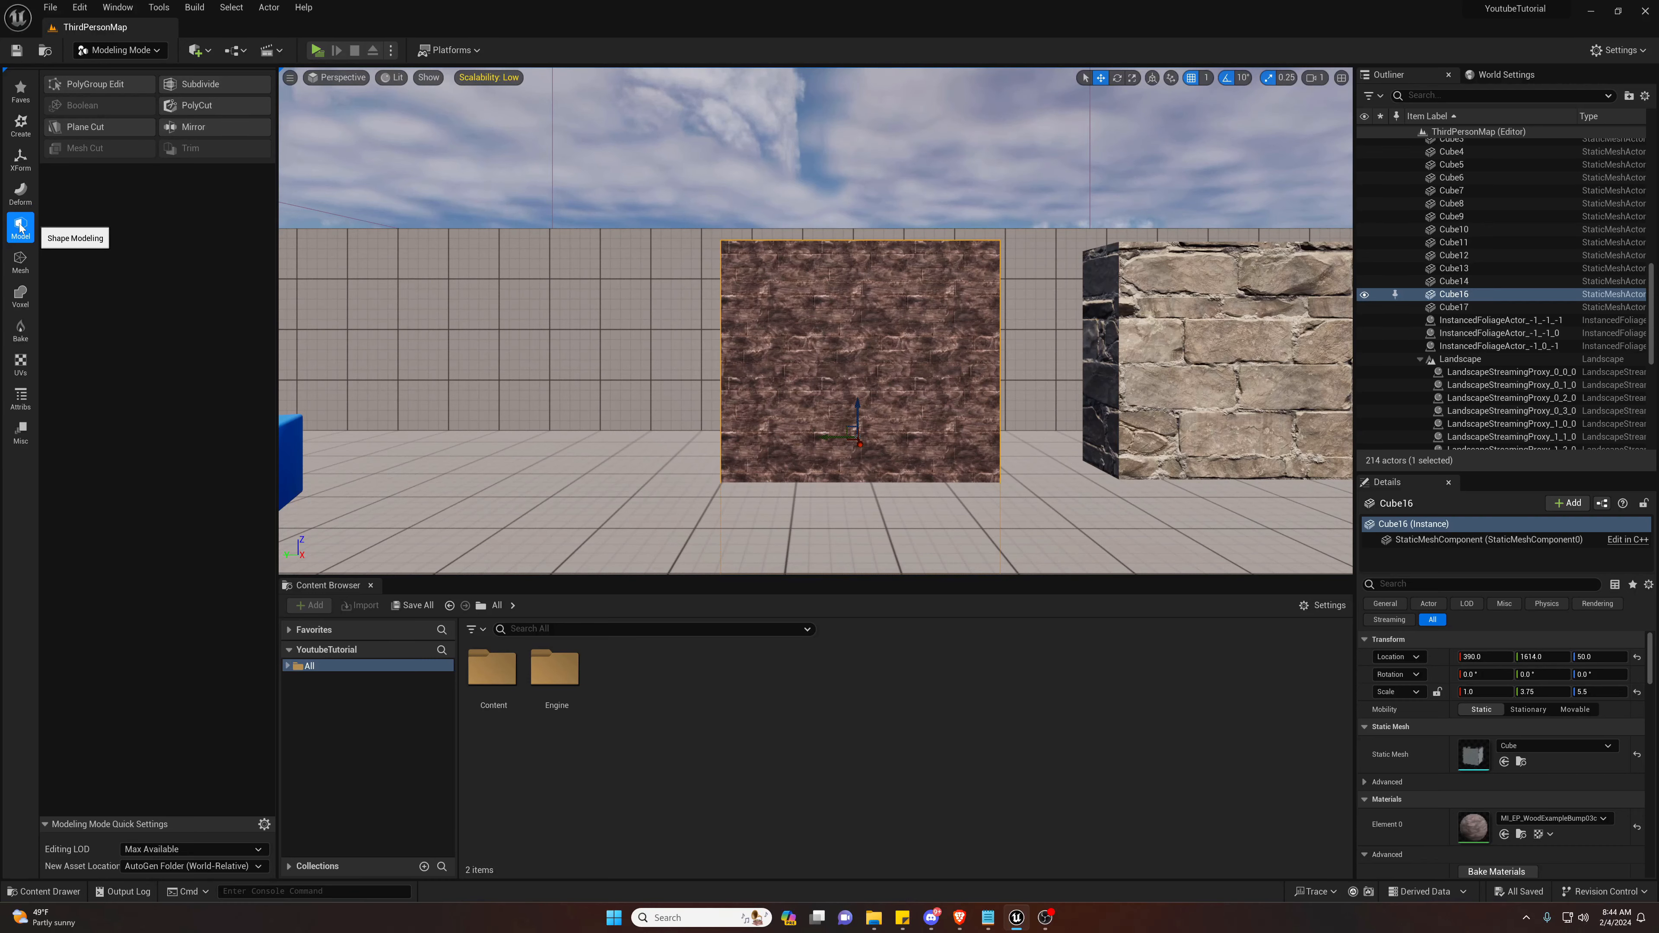
{"action": "left_click", "coordinate": [197, 104]}
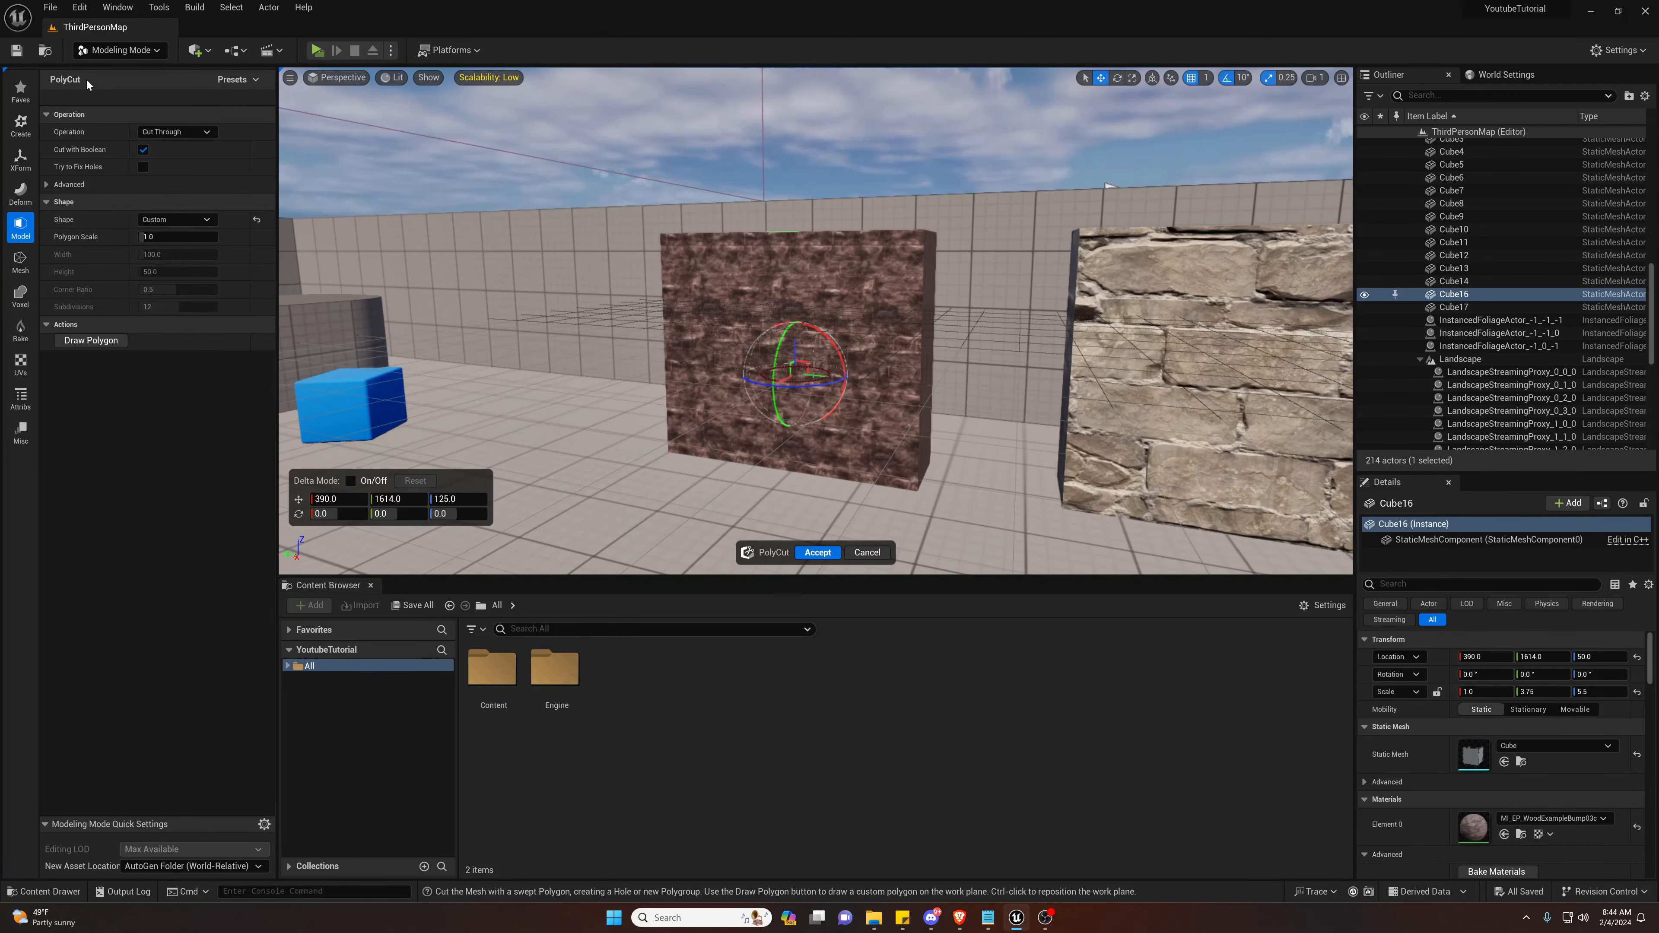
{"action": "right_click_drag", "start_coordinate": [667, 249], "coordinate": [473, 392]}
{"action": "key", "text": "w"}
{"action": "key", "text": "a"}
{"action": "right_click_drag", "start_coordinate": [810, 329], "coordinate": [798, 328]}
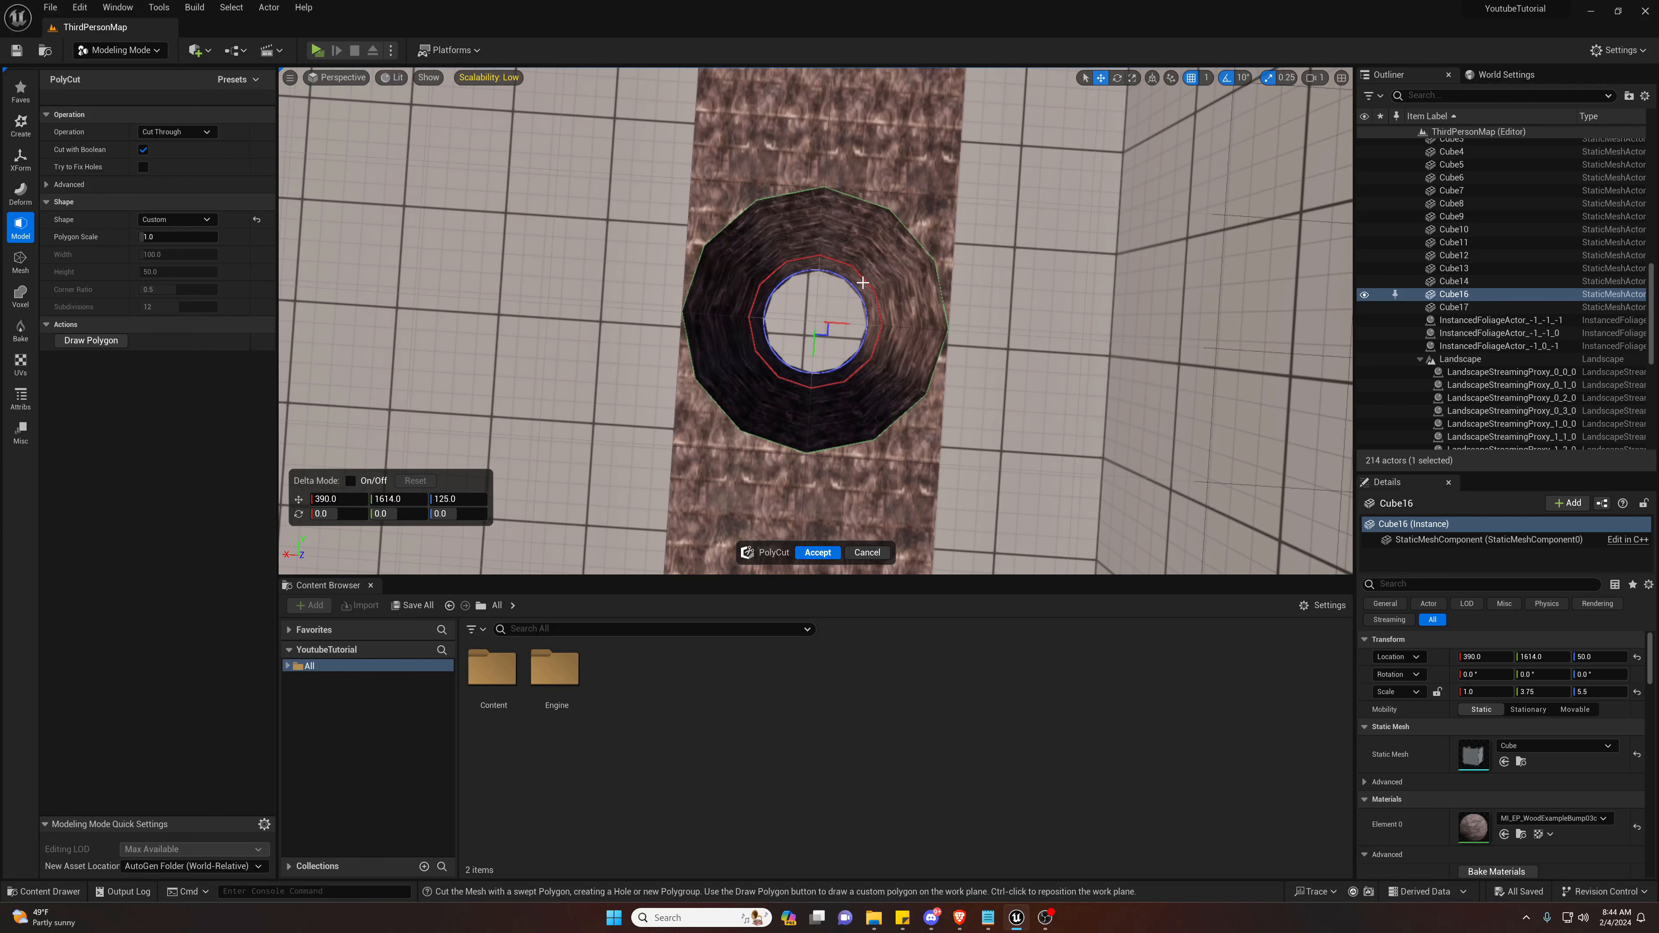
- Preview the Square, Circle, Rectangle and Round Rect cut shapes on the block, ending with the Custom shape
{"action": "left_click", "coordinate": [171, 219]}
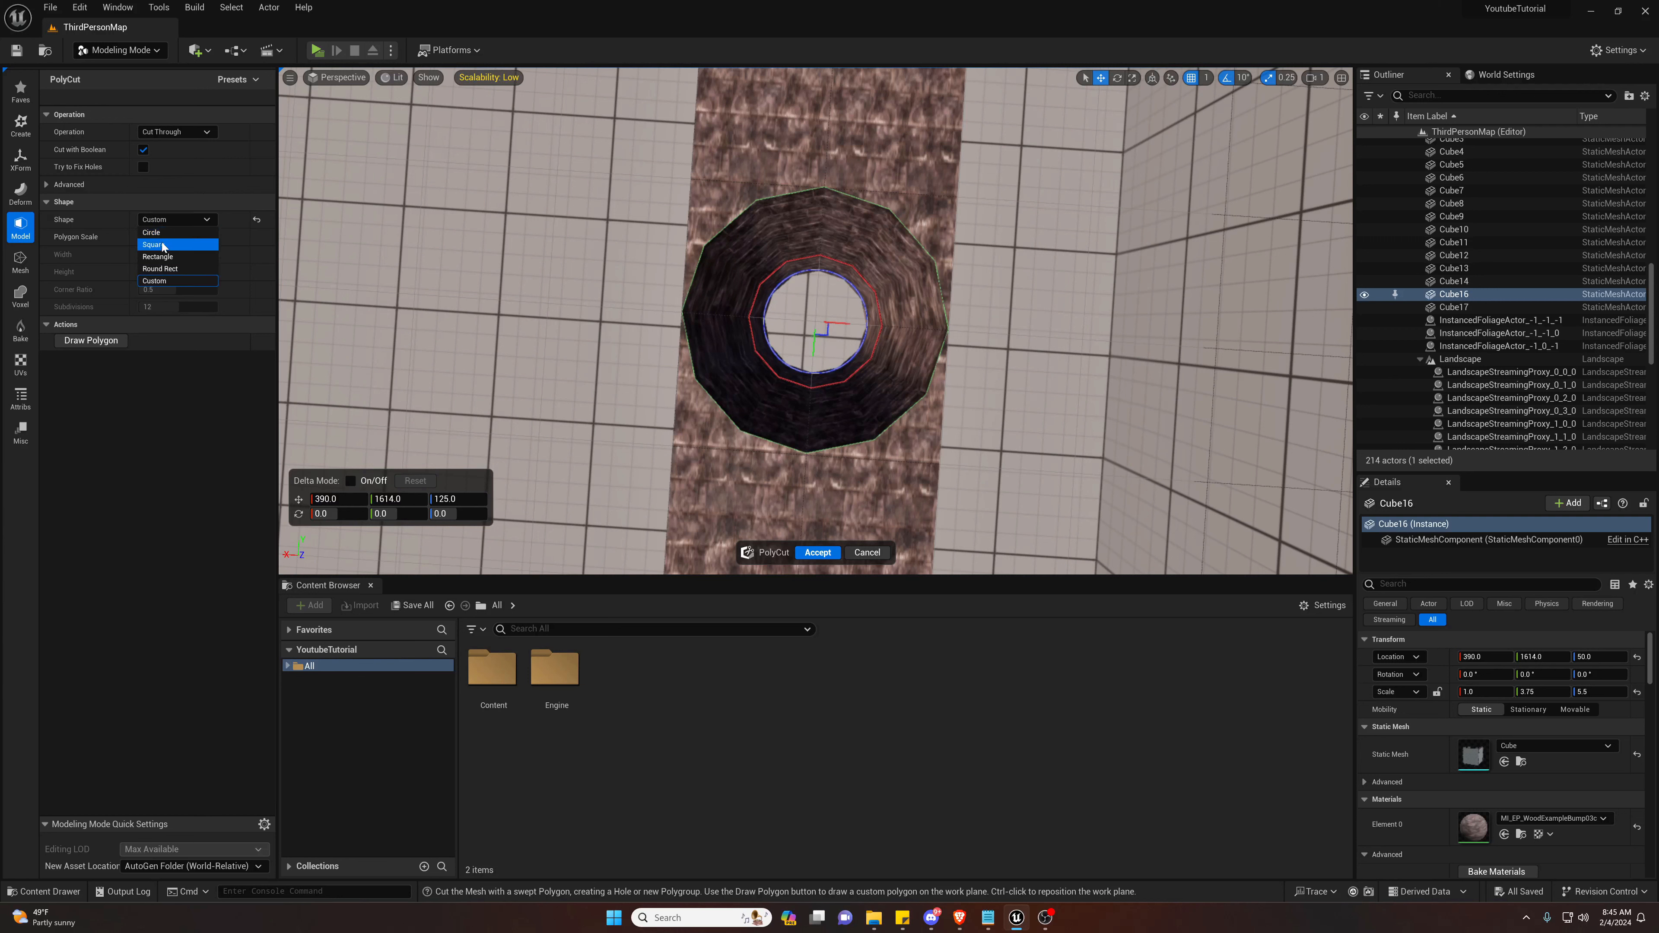
{"action": "left_click", "coordinate": [160, 243]}
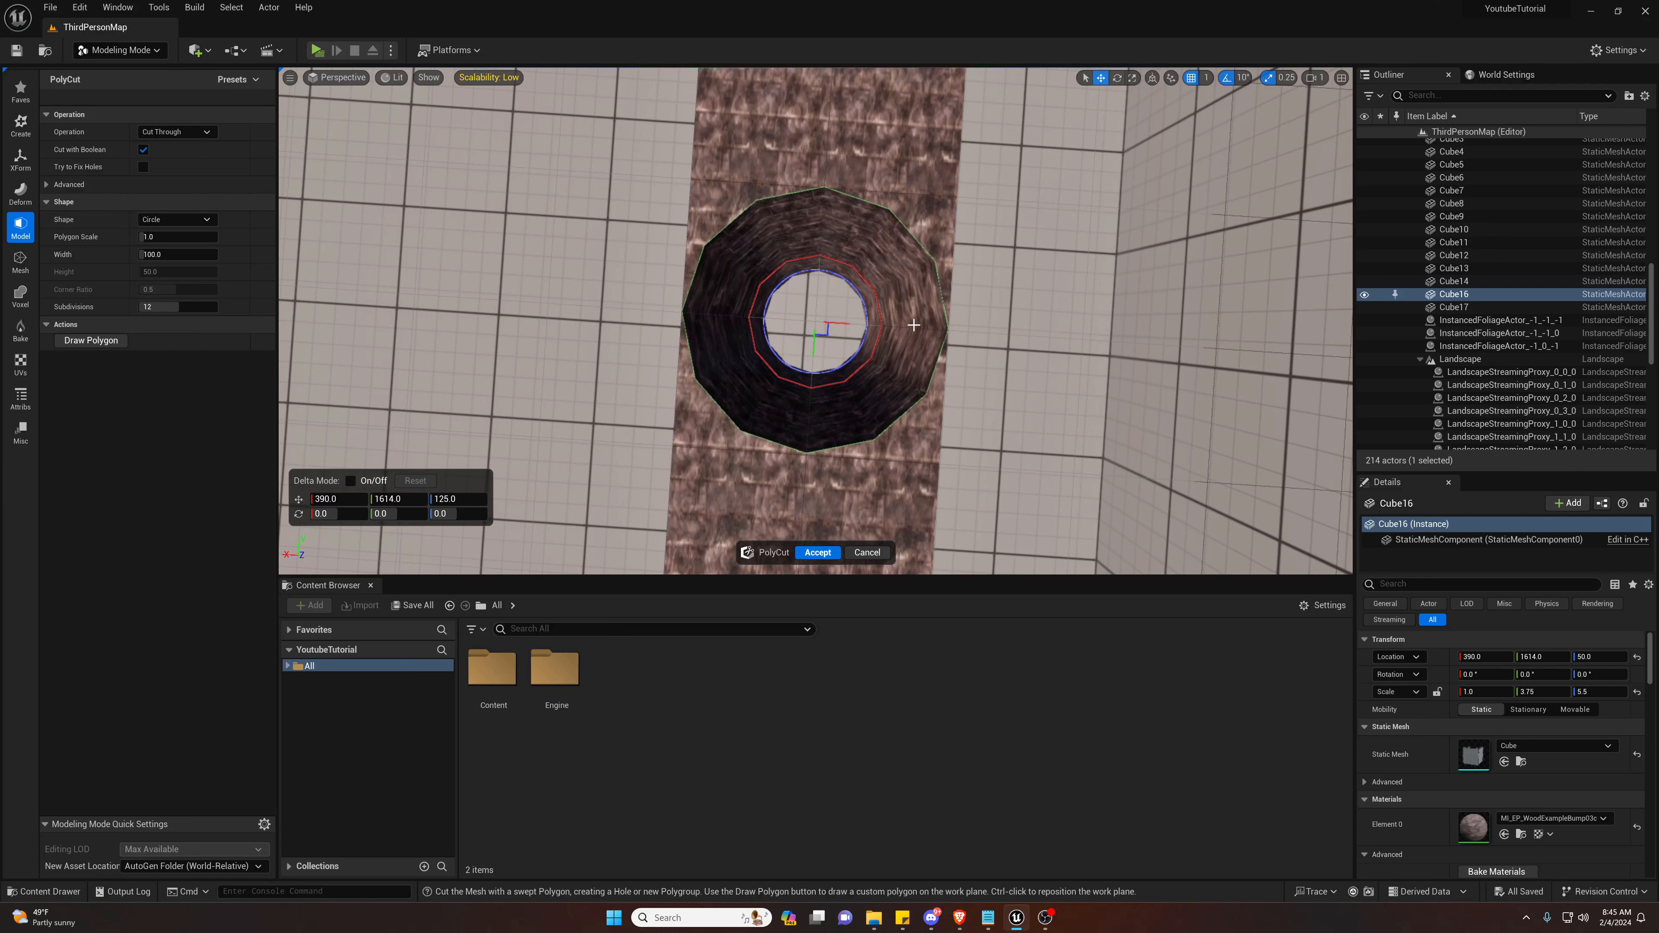
{"action": "left_click", "coordinate": [191, 220]}
{"action": "left_click", "coordinate": [177, 232]}
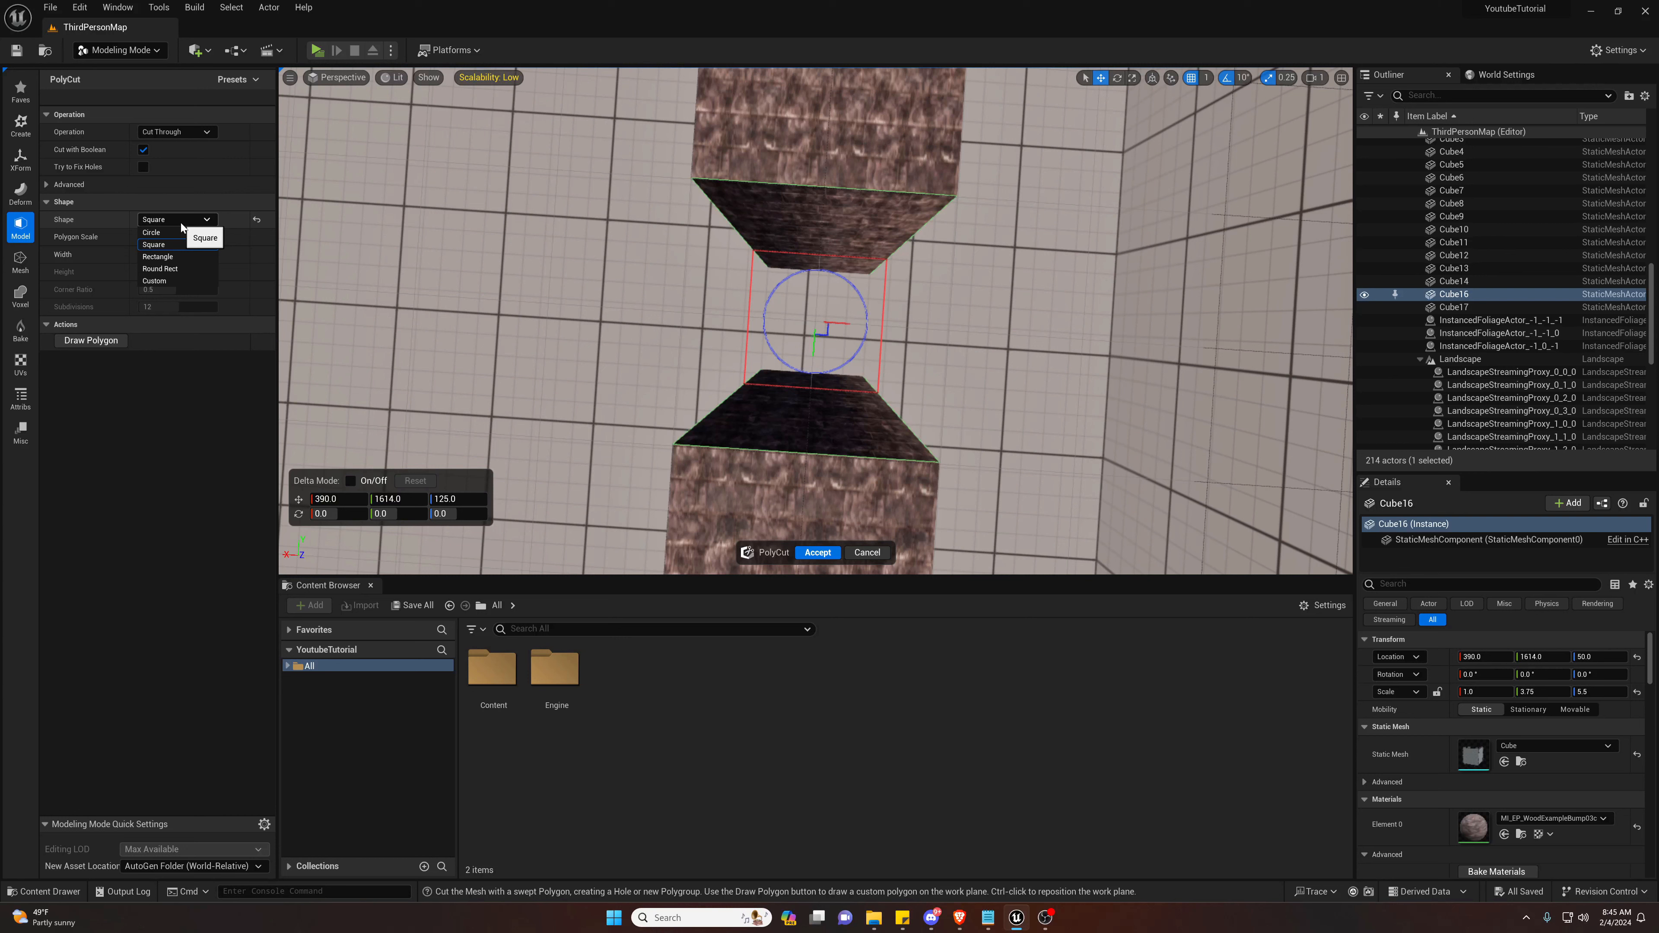
{"action": "left_click", "coordinate": [180, 223]}
{"action": "left_click", "coordinate": [171, 242]}
{"action": "left_click", "coordinate": [180, 223]}
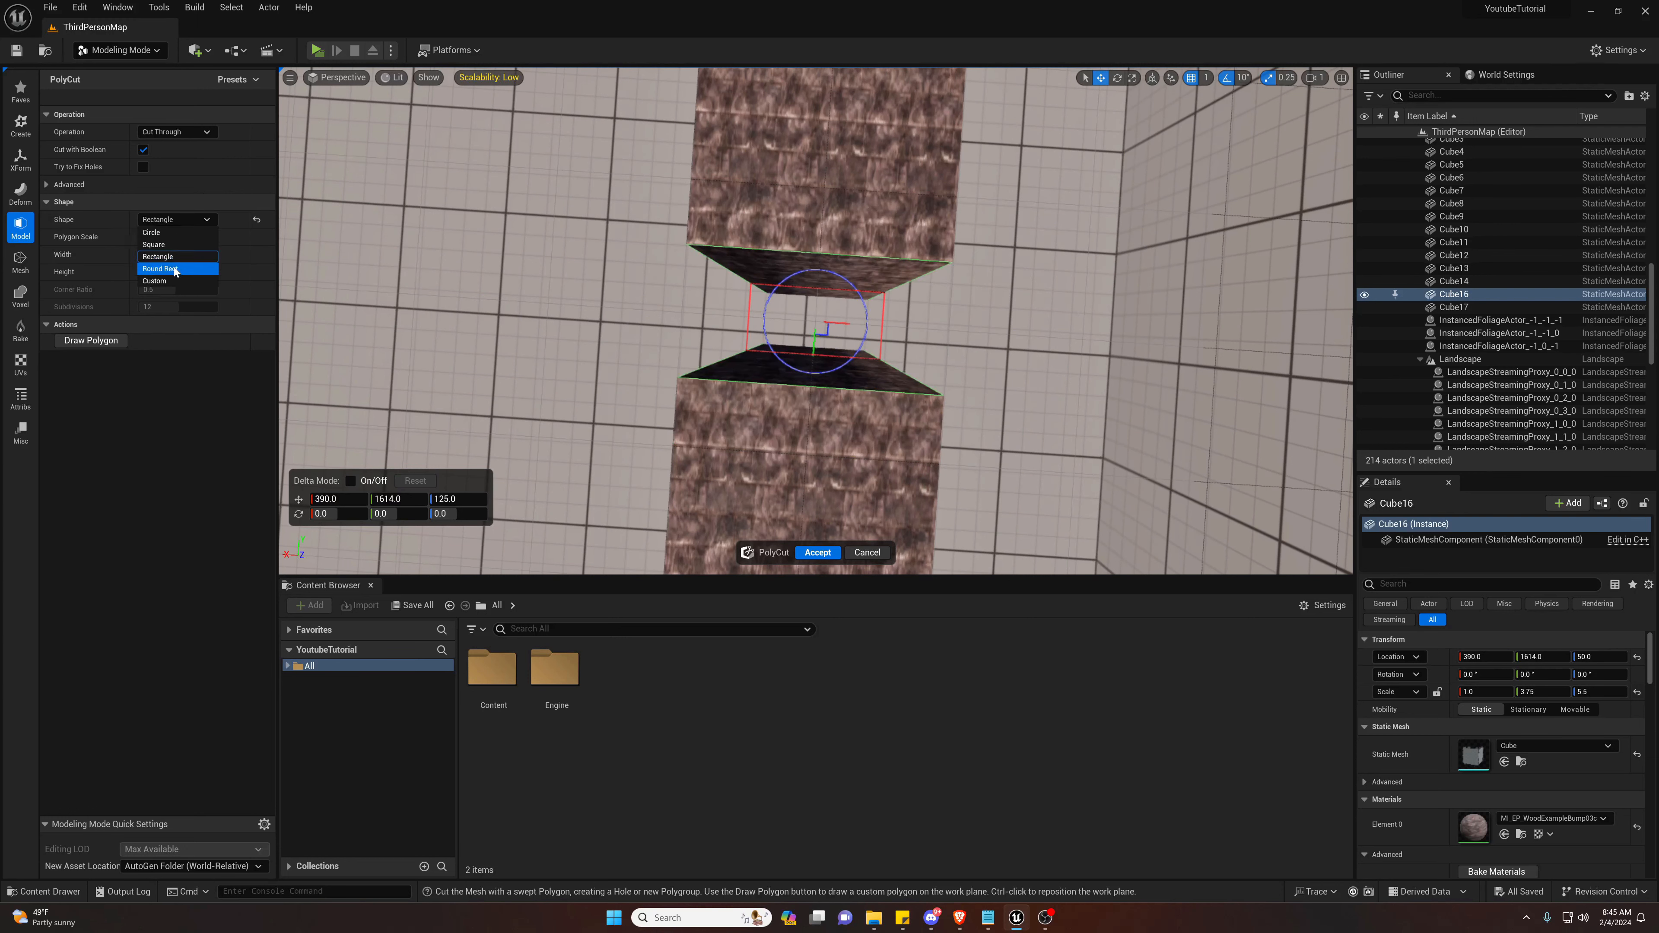
{"action": "left_click", "coordinate": [176, 254]}
{"action": "left_click", "coordinate": [190, 222]}
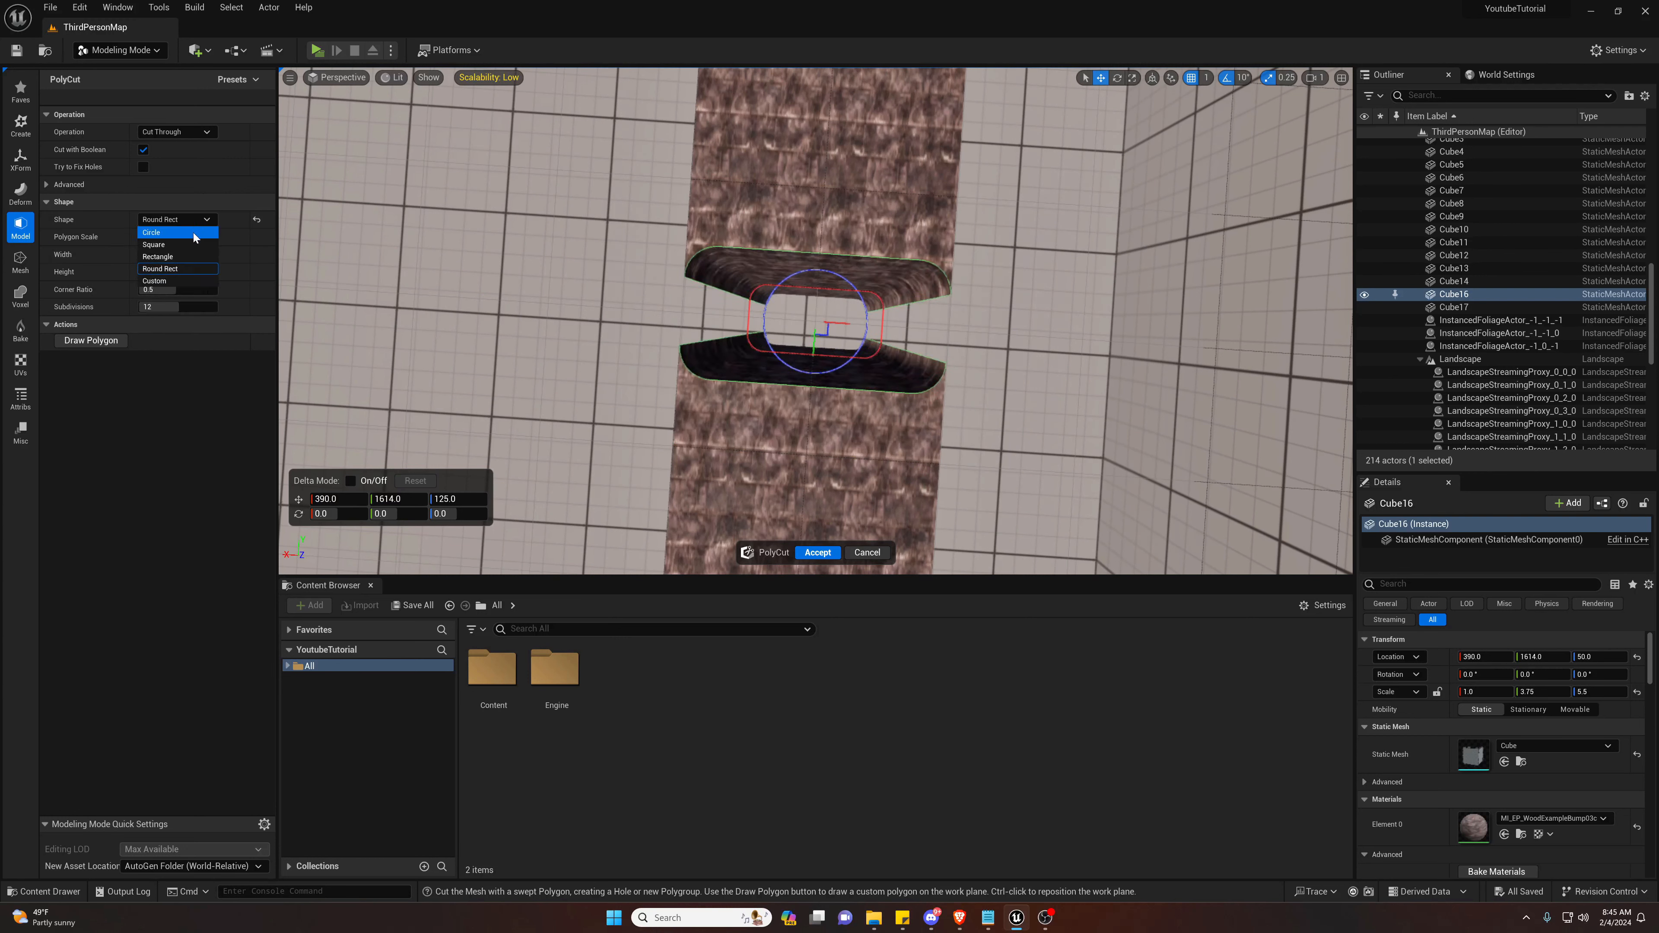
{"action": "left_click", "coordinate": [164, 268]}
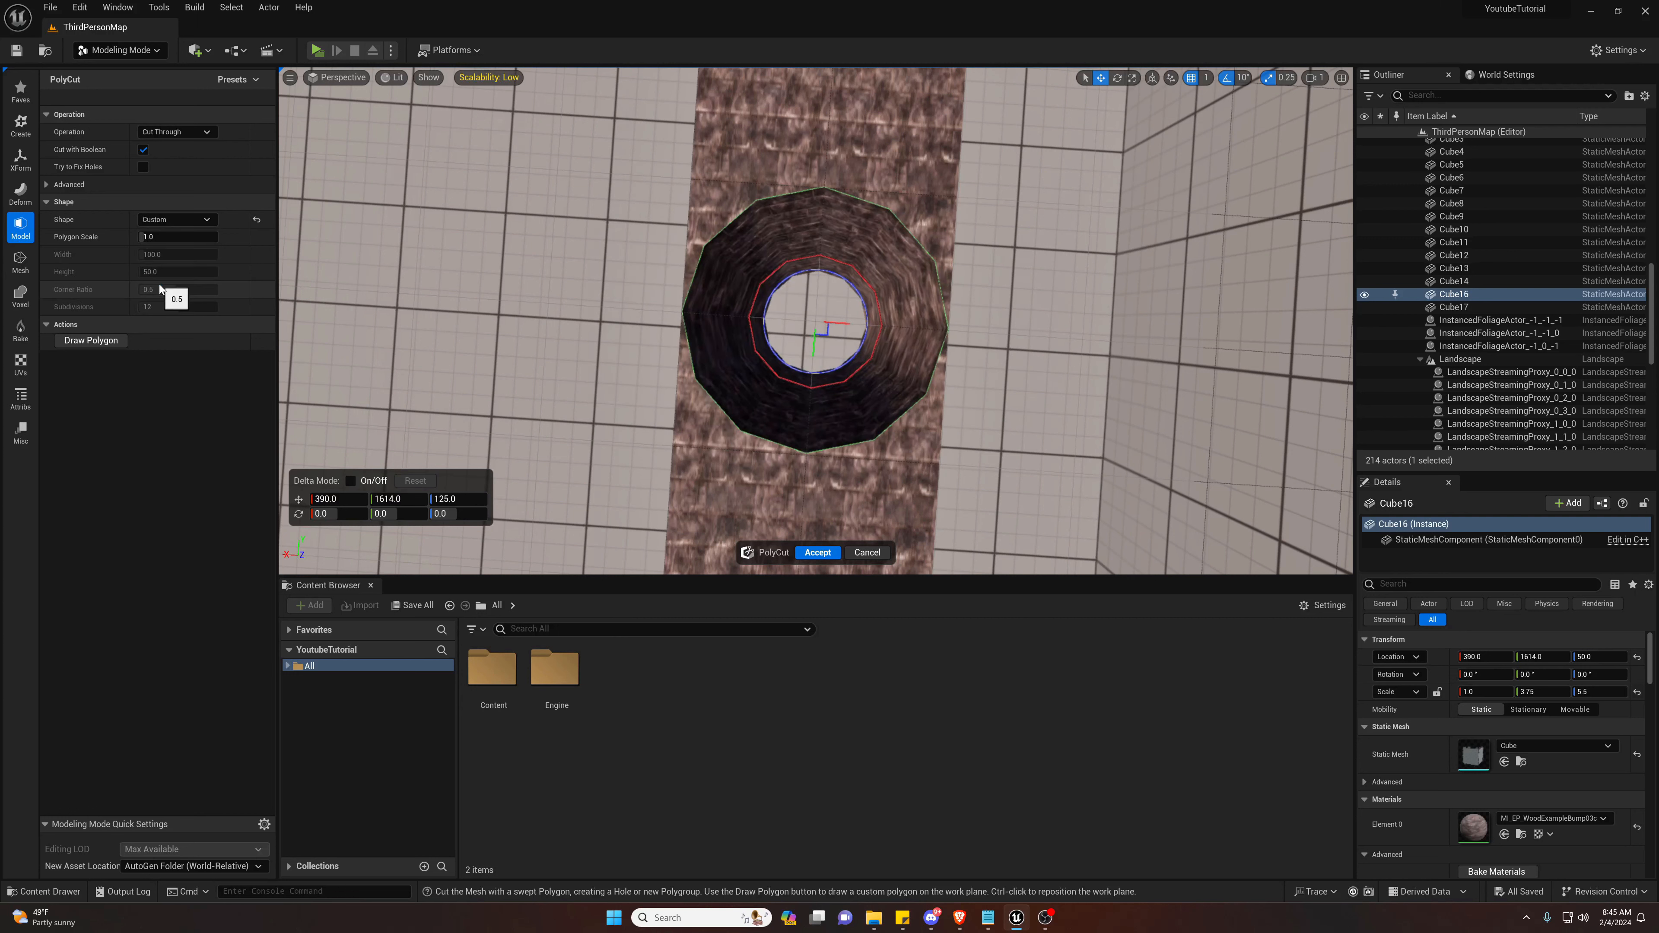
- Preview the Trim Outside, Trim Inside and Insert Polygon operations on the block with the custom shape
{"action": "left_click", "coordinate": [175, 132]}
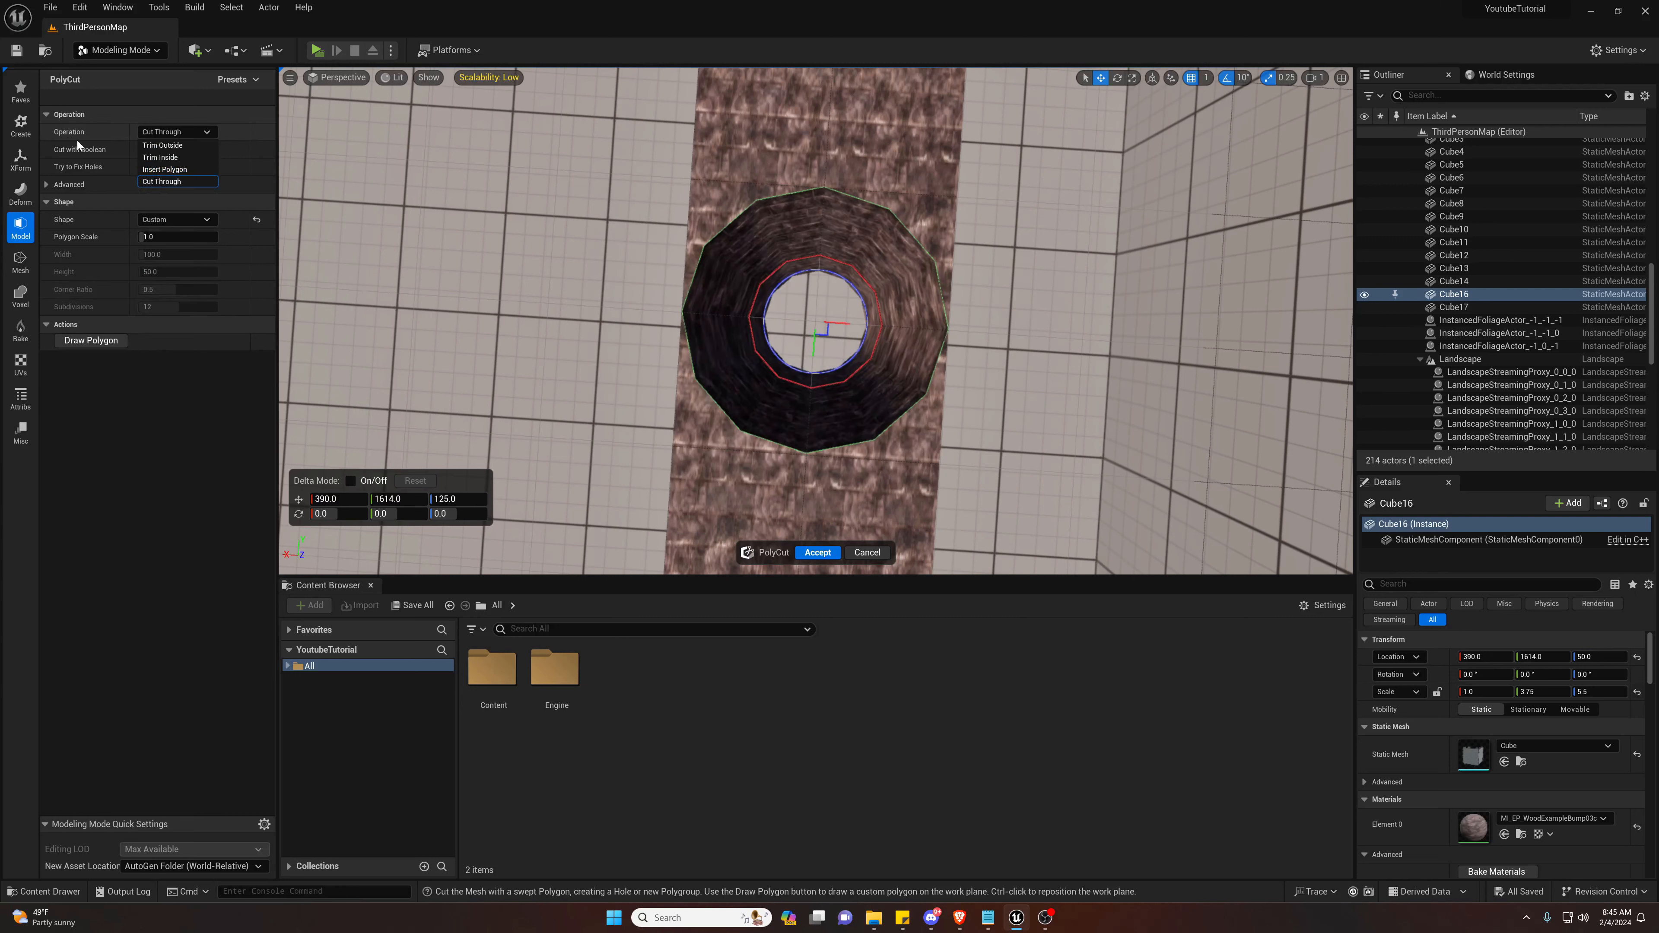
{"action": "left_click", "coordinate": [187, 147]}
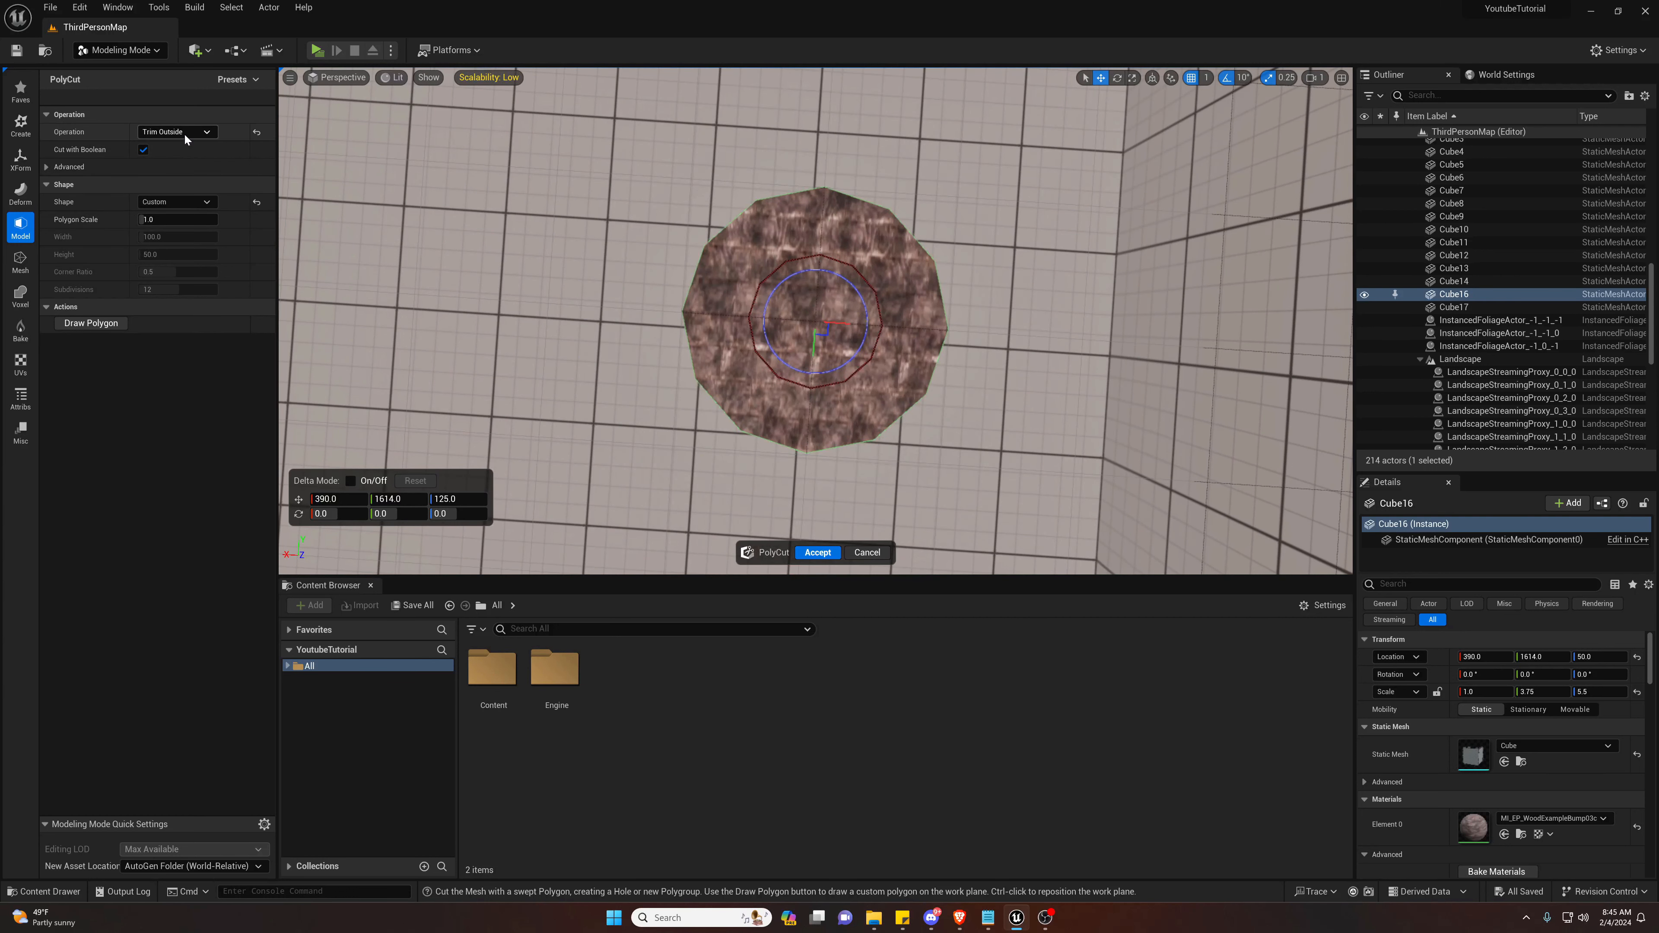
{"action": "left_click", "coordinate": [184, 132]}
{"action": "left_click", "coordinate": [169, 157]}
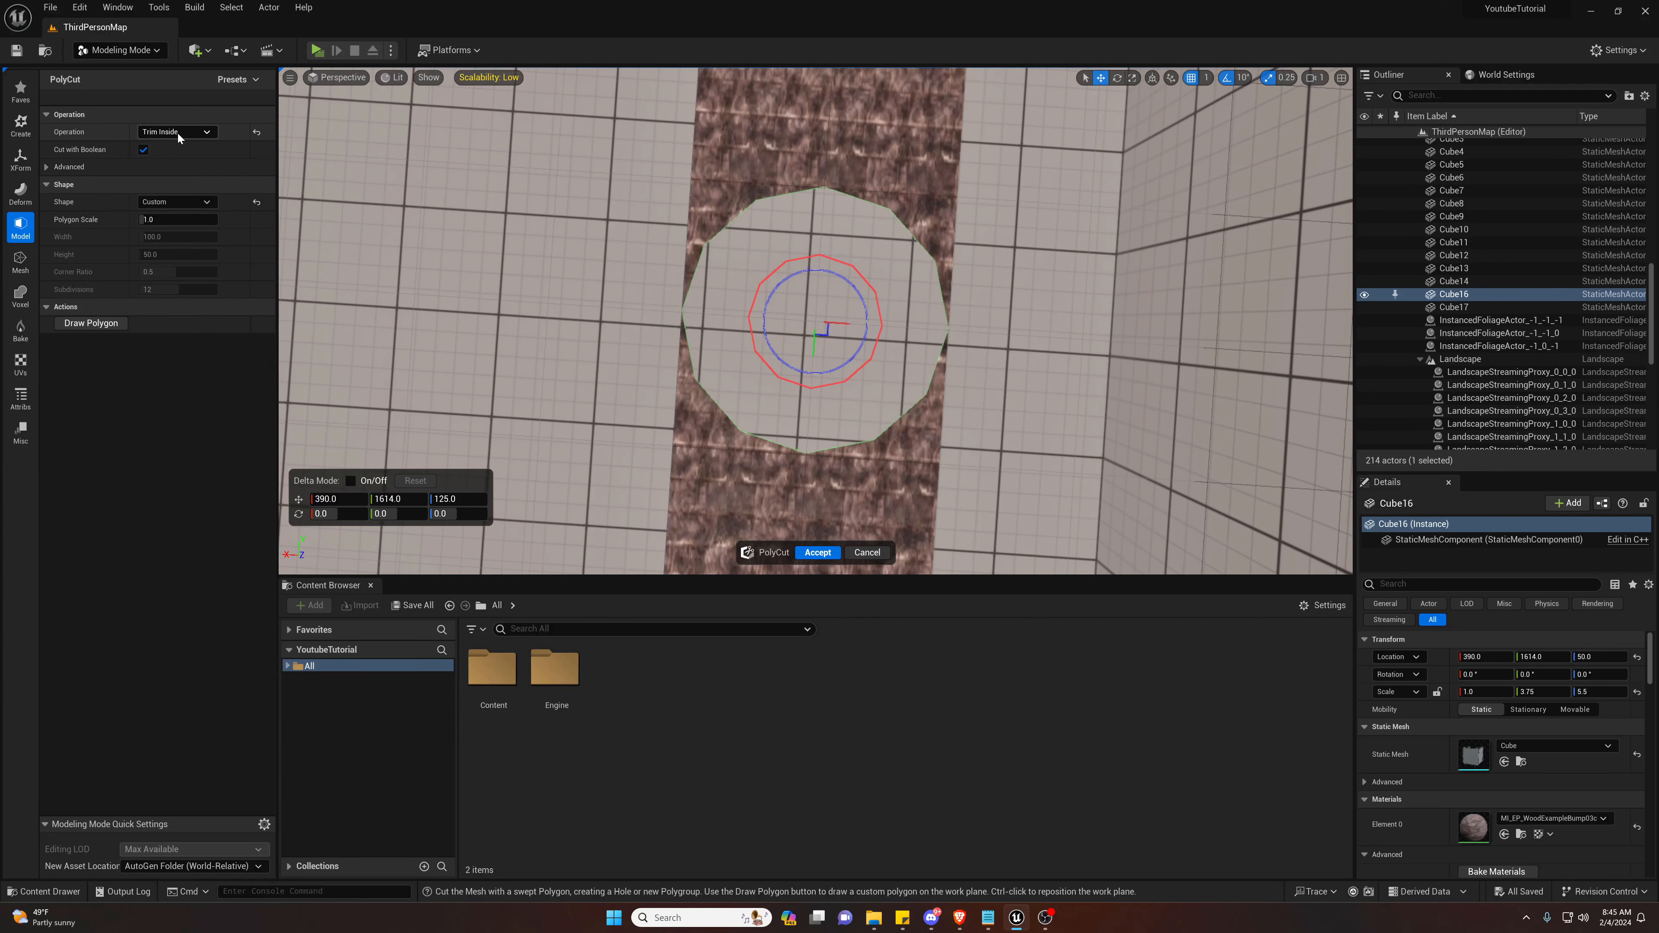
{"action": "left_click", "coordinate": [177, 132]}
{"action": "left_click", "coordinate": [167, 168]}
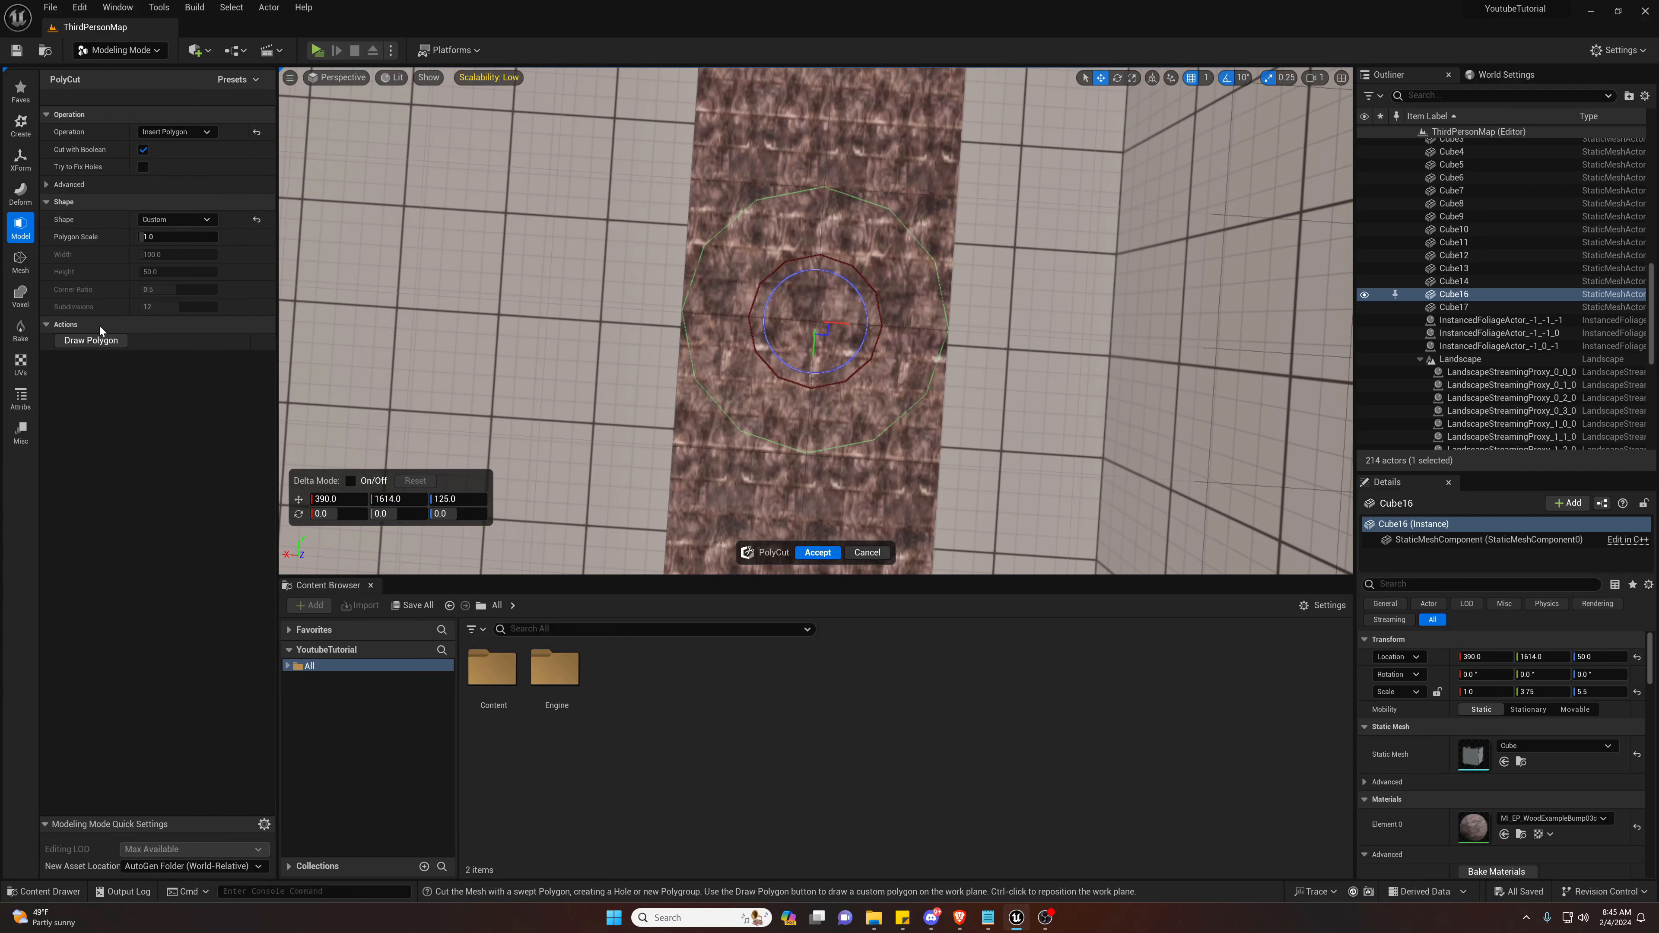
- Draw a small triangle as the custom cut polygon on the block's top face, working in the Top view
{"action": "left_click", "coordinate": [95, 340]}
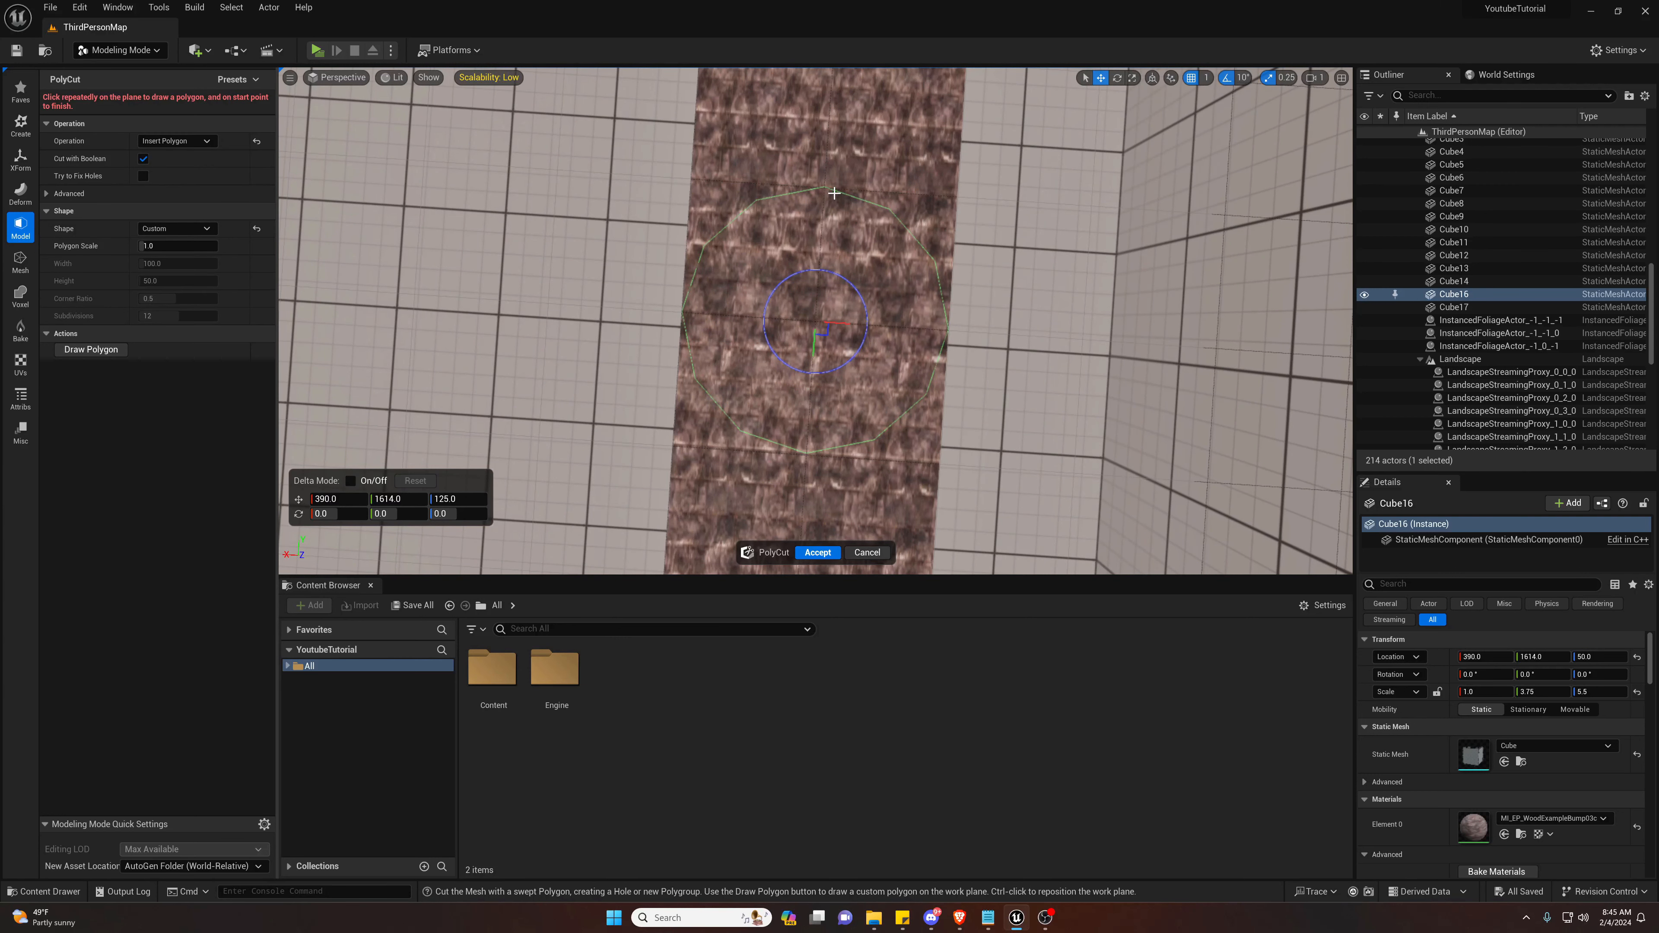
{"action": "scroll", "coordinate": [834, 192], "scroll_direction": "down", "scroll_amount": 5}
{"action": "left_click", "coordinate": [339, 77]}
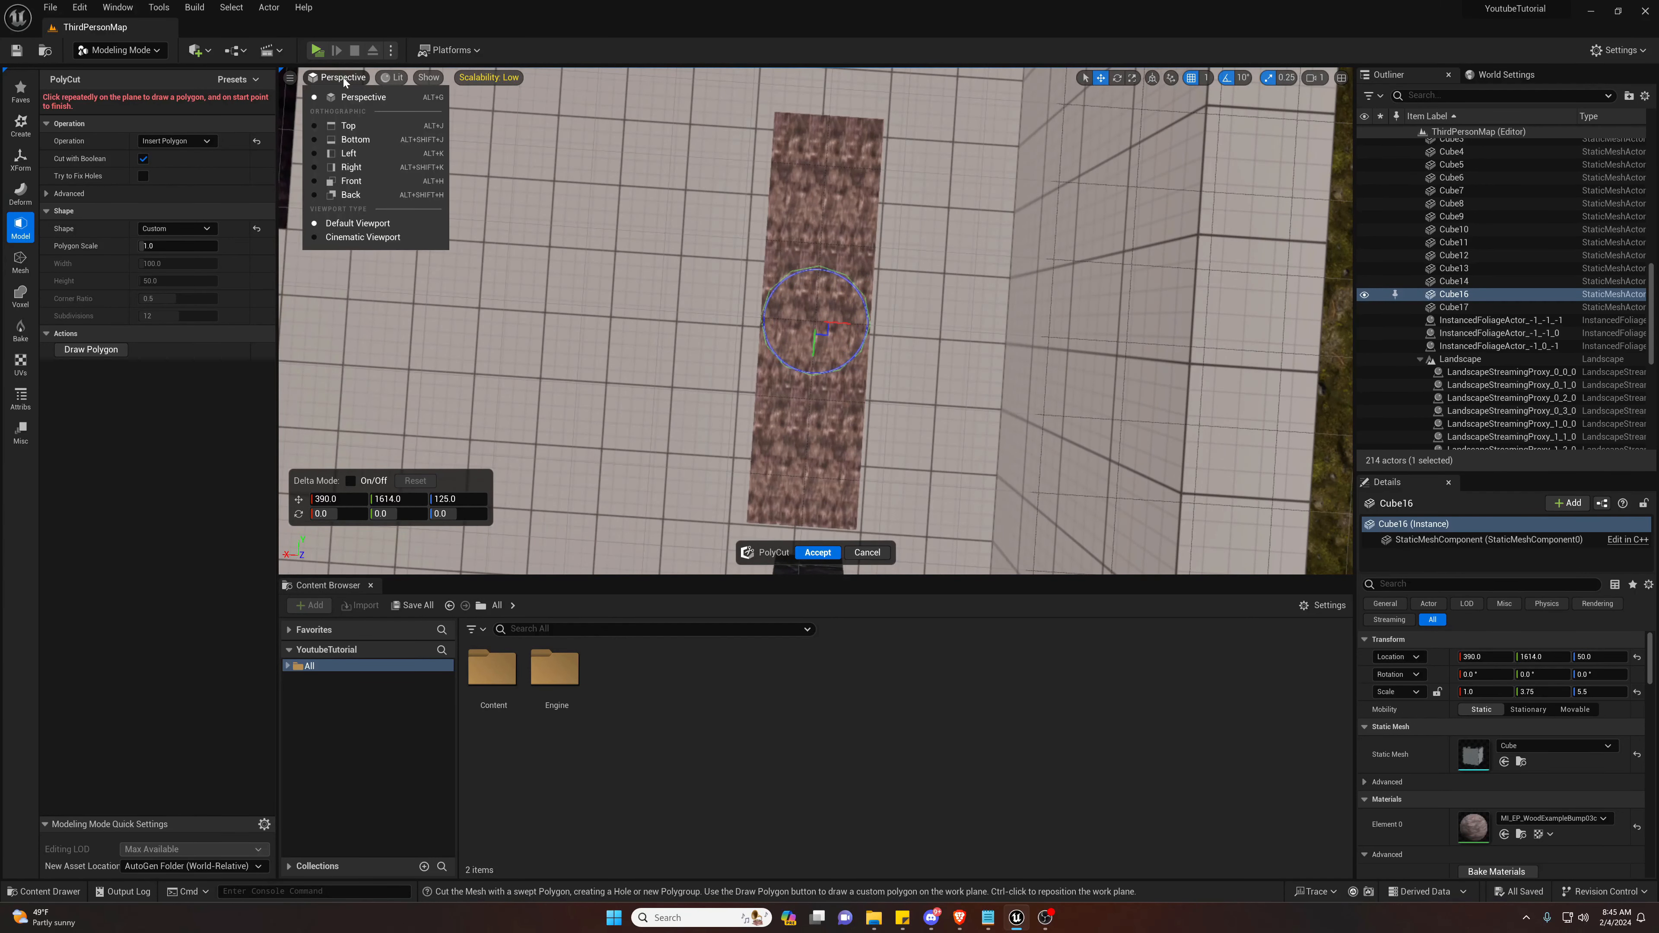
{"action": "left_click", "coordinate": [348, 125]}
{"action": "scroll", "coordinate": [840, 334], "scroll_direction": "down", "scroll_amount": 5}
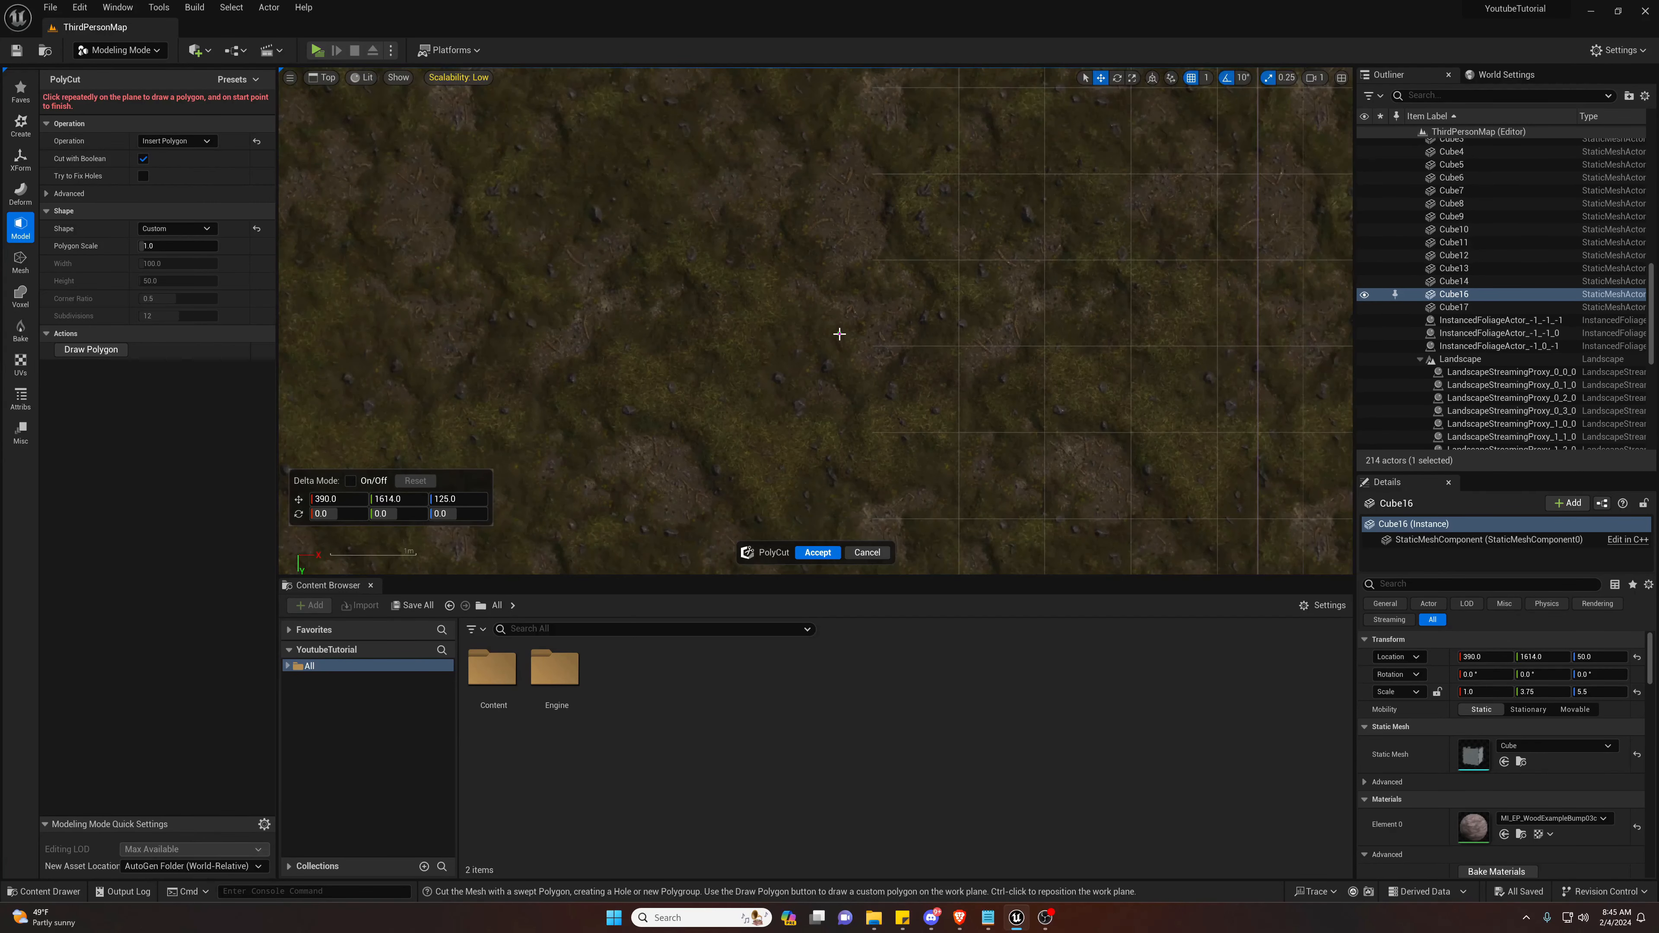
{"action": "scroll", "coordinate": [839, 326], "scroll_direction": "up", "scroll_amount": 8}
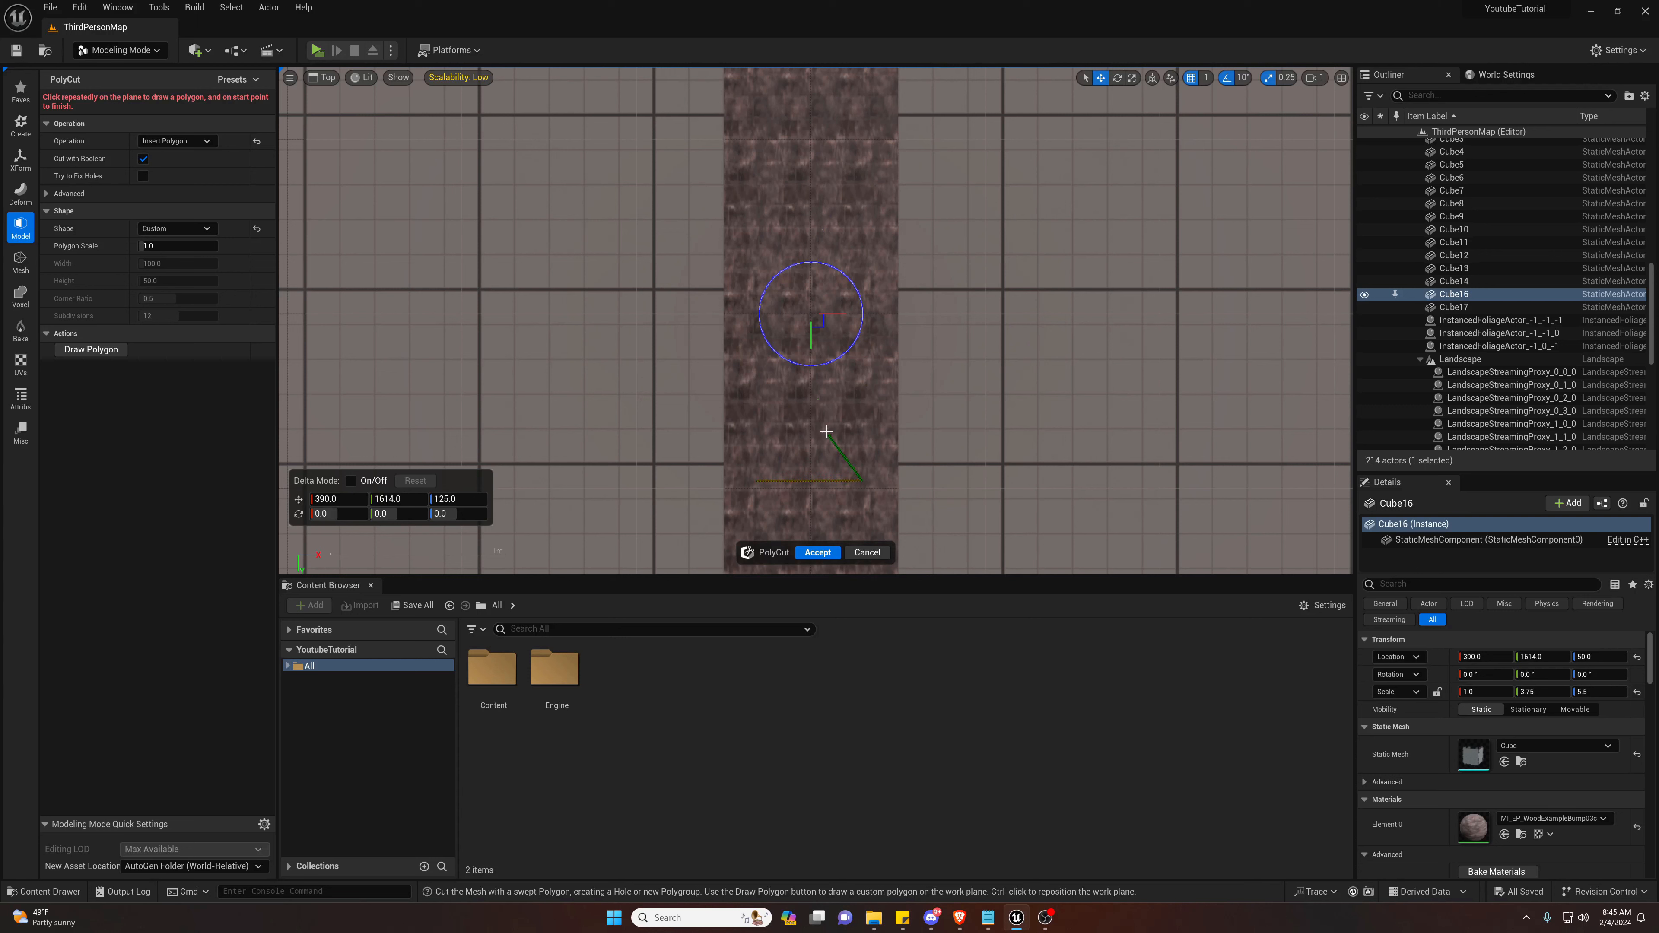
{"action": "left_click", "coordinate": [759, 481]}
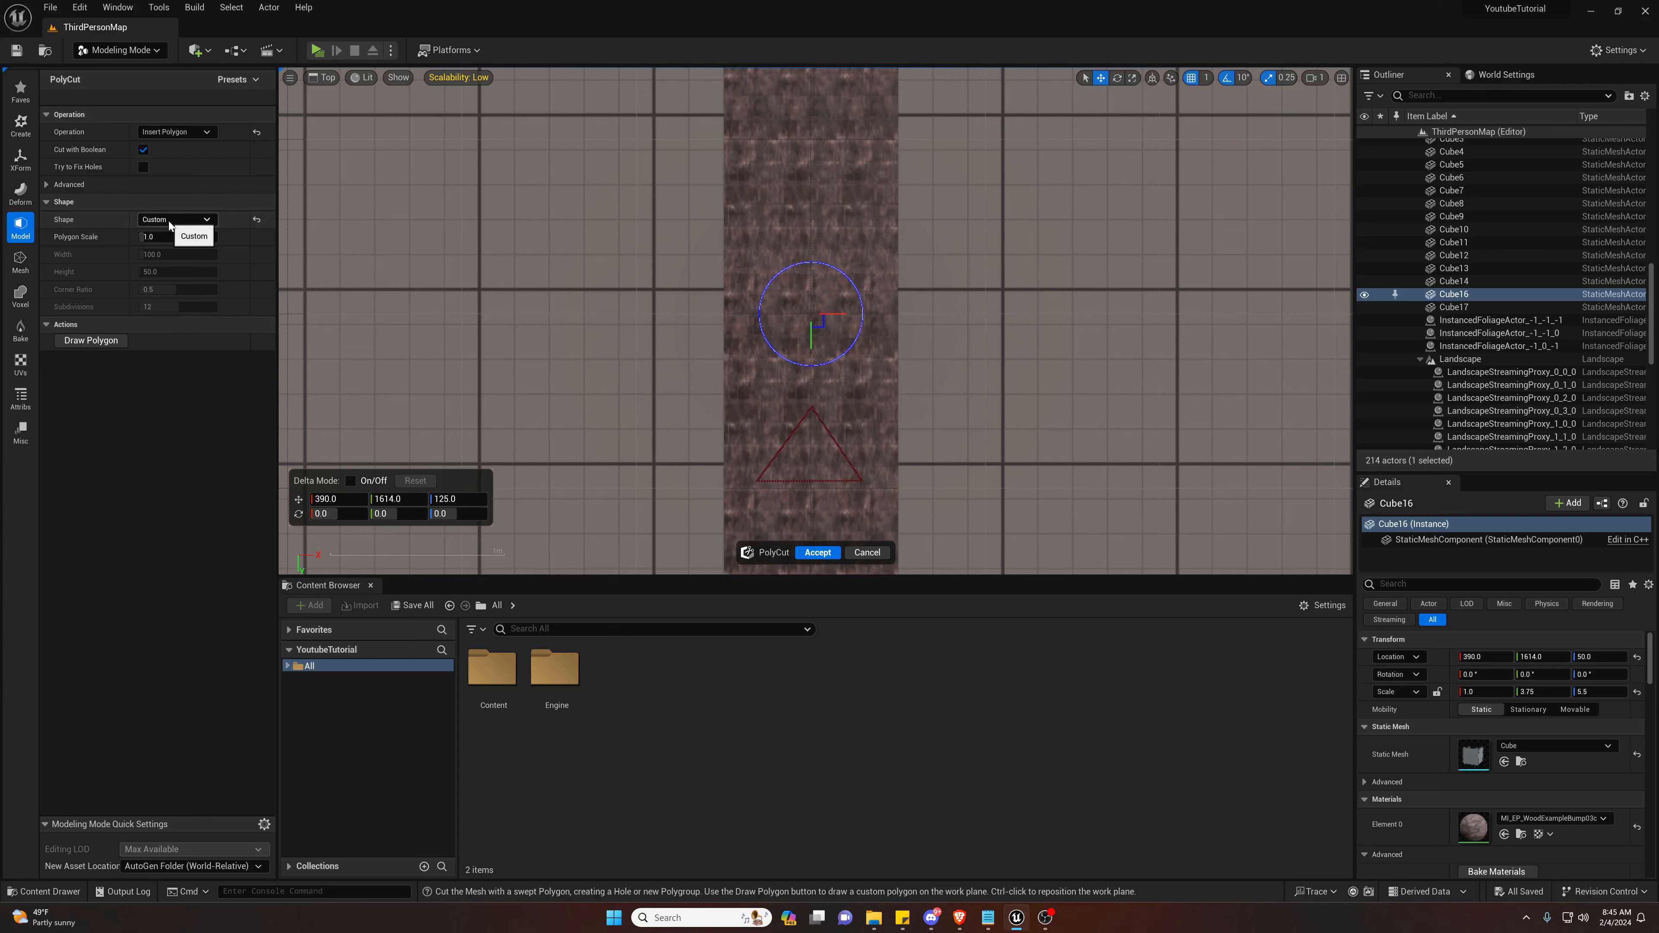
- Set the PolyCut operation to Cut Through for the triangle and return the viewport to Perspective
{"action": "left_click", "coordinate": [179, 131]}
{"action": "left_click", "coordinate": [165, 178]}
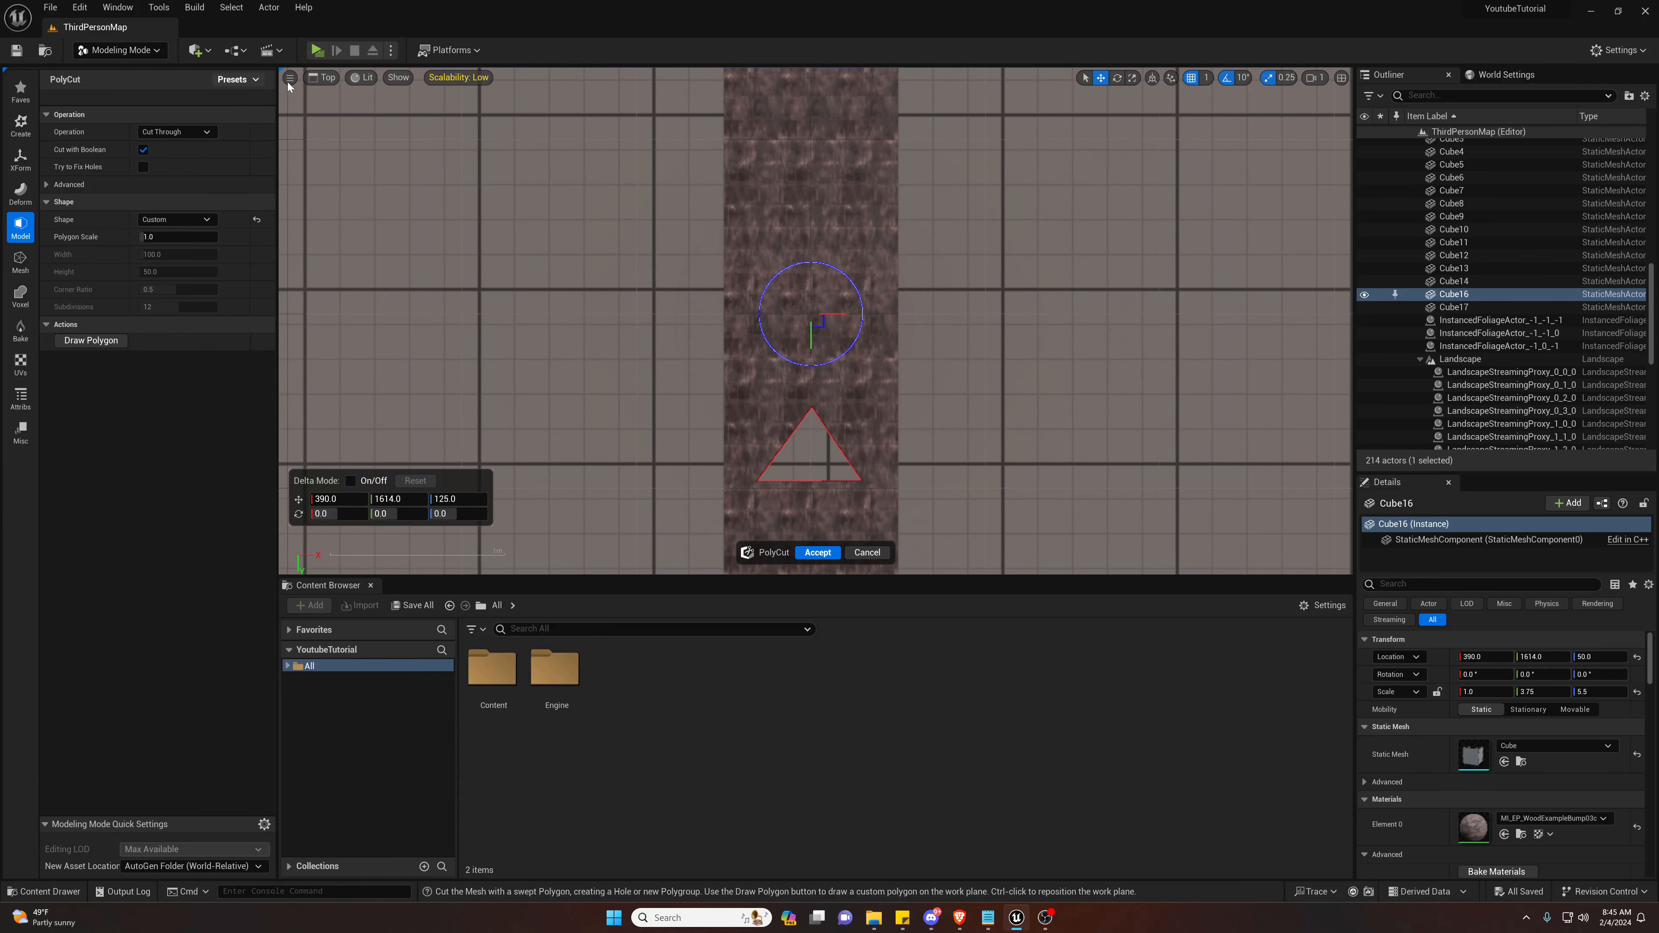
{"action": "left_click", "coordinate": [322, 79]}
{"action": "left_click", "coordinate": [346, 97]}
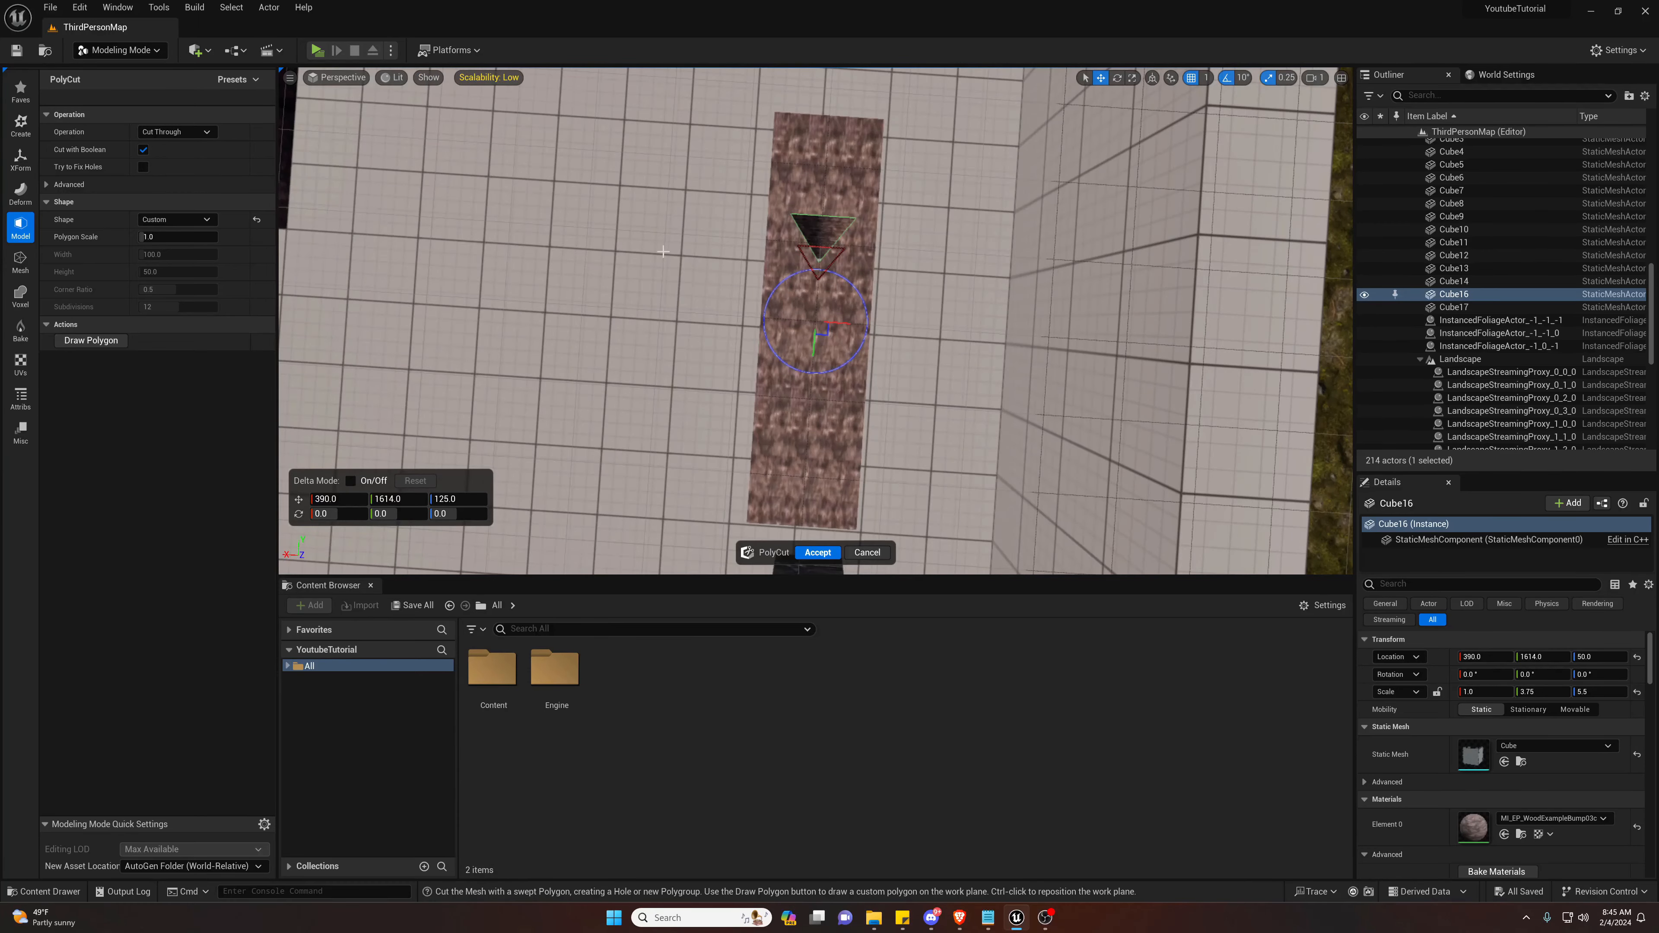
- Inspect the triangular cut in the block from an angled view, and cancel PolyCut
{"action": "key", "text": "w"}
{"action": "right_click_drag", "start_coordinate": [663, 251], "coordinate": [561, 248]}
{"action": "key", "text": "s"}
{"action": "key", "text": "s"}
{"action": "key", "text": "w"}
{"action": "key", "text": "s"}
{"action": "key", "text": "s"}
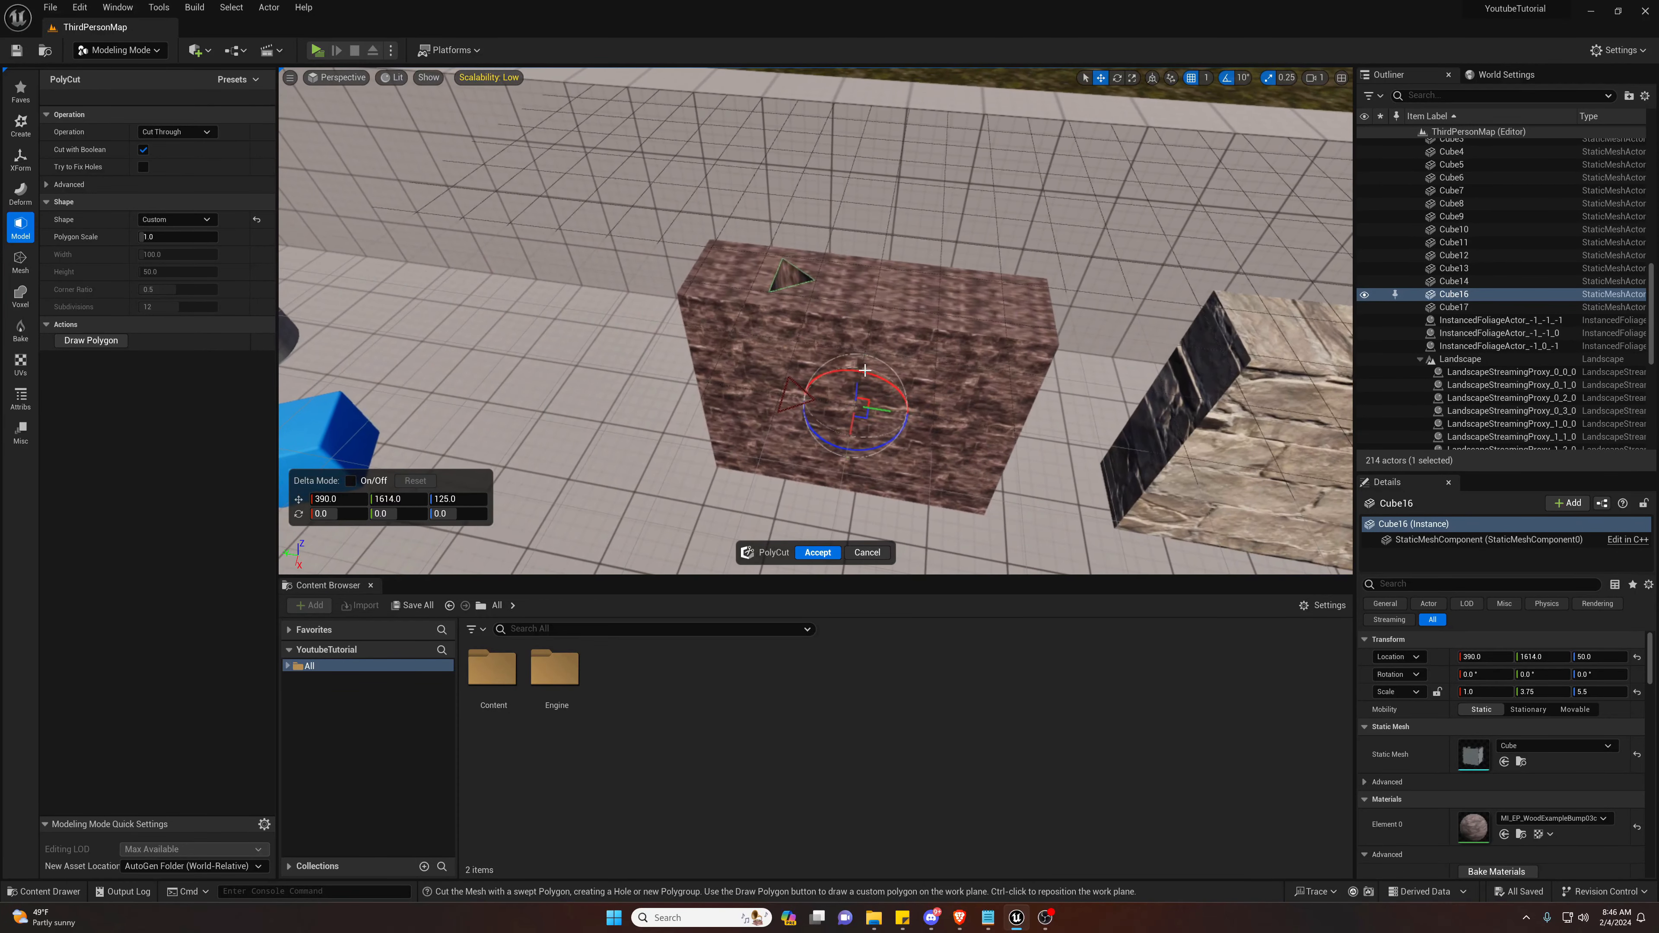
{"action": "left_click", "coordinate": [865, 552]}
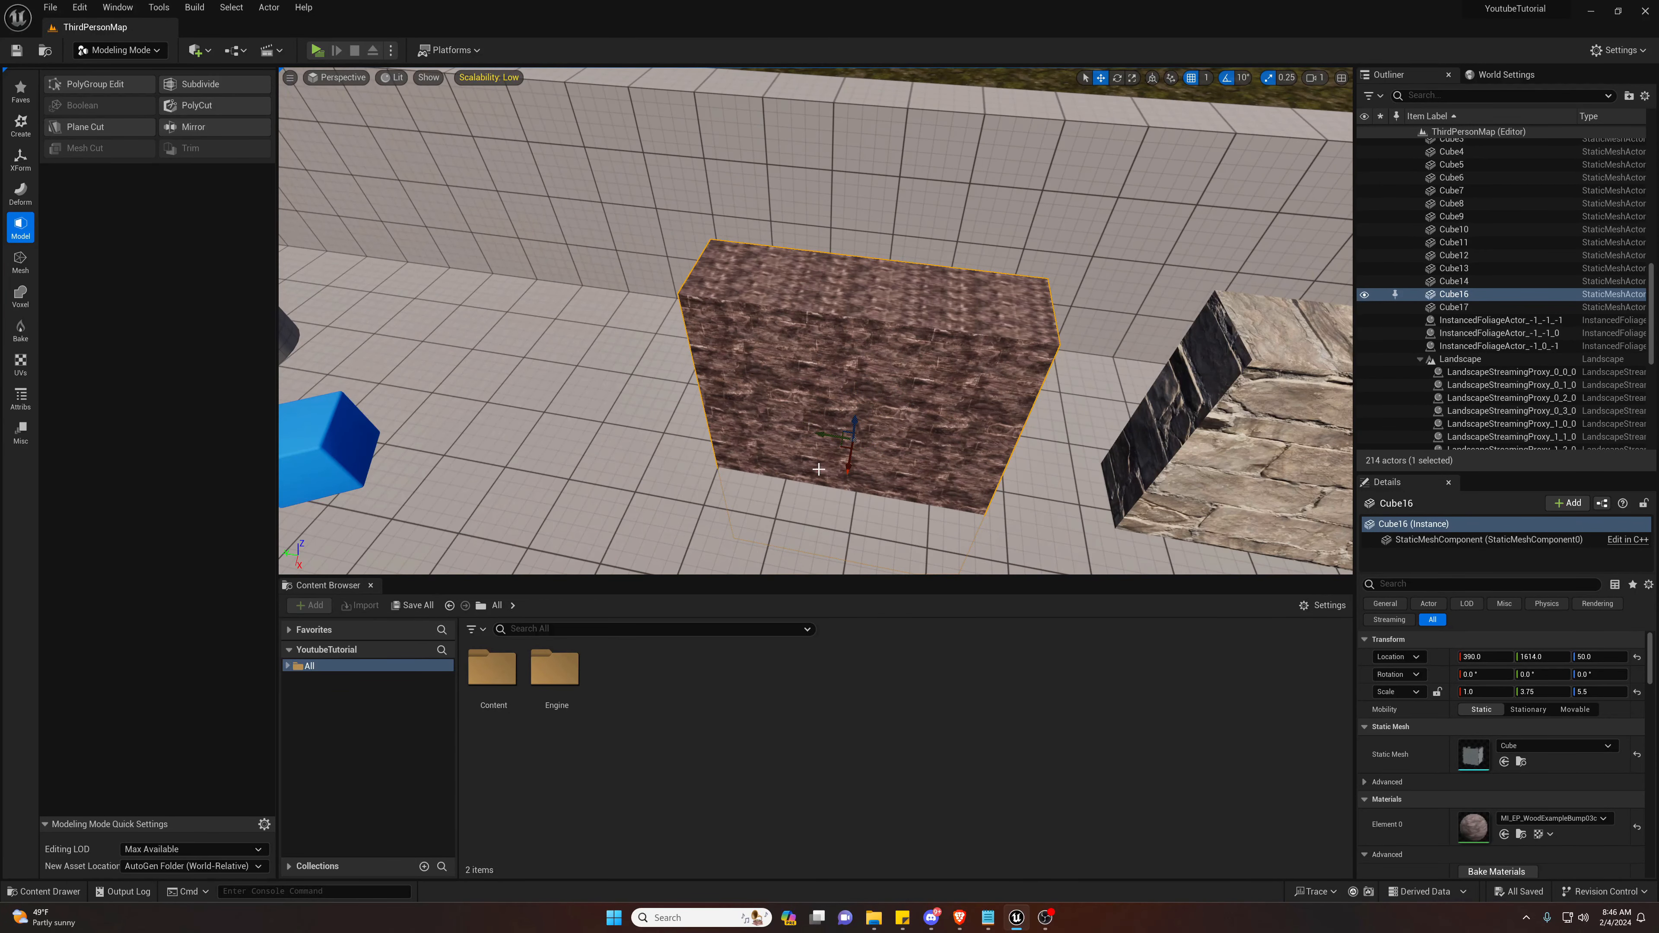
{"action": "key", "text": "ctrl+z"}
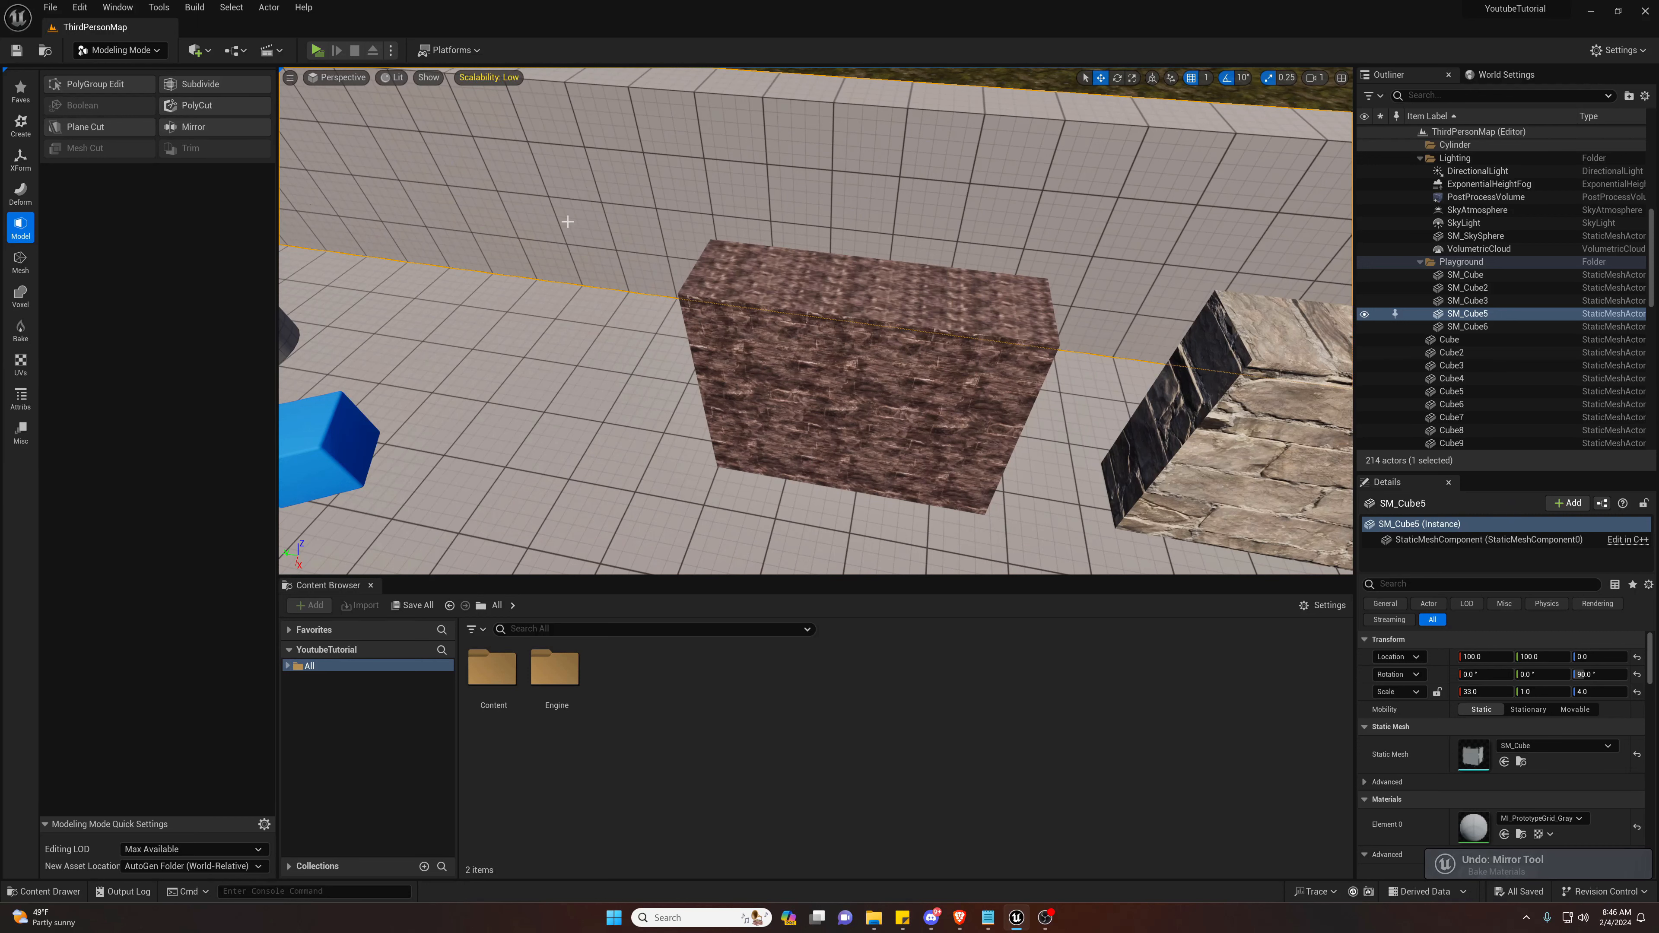
{"action": "left_click", "coordinate": [196, 127]}
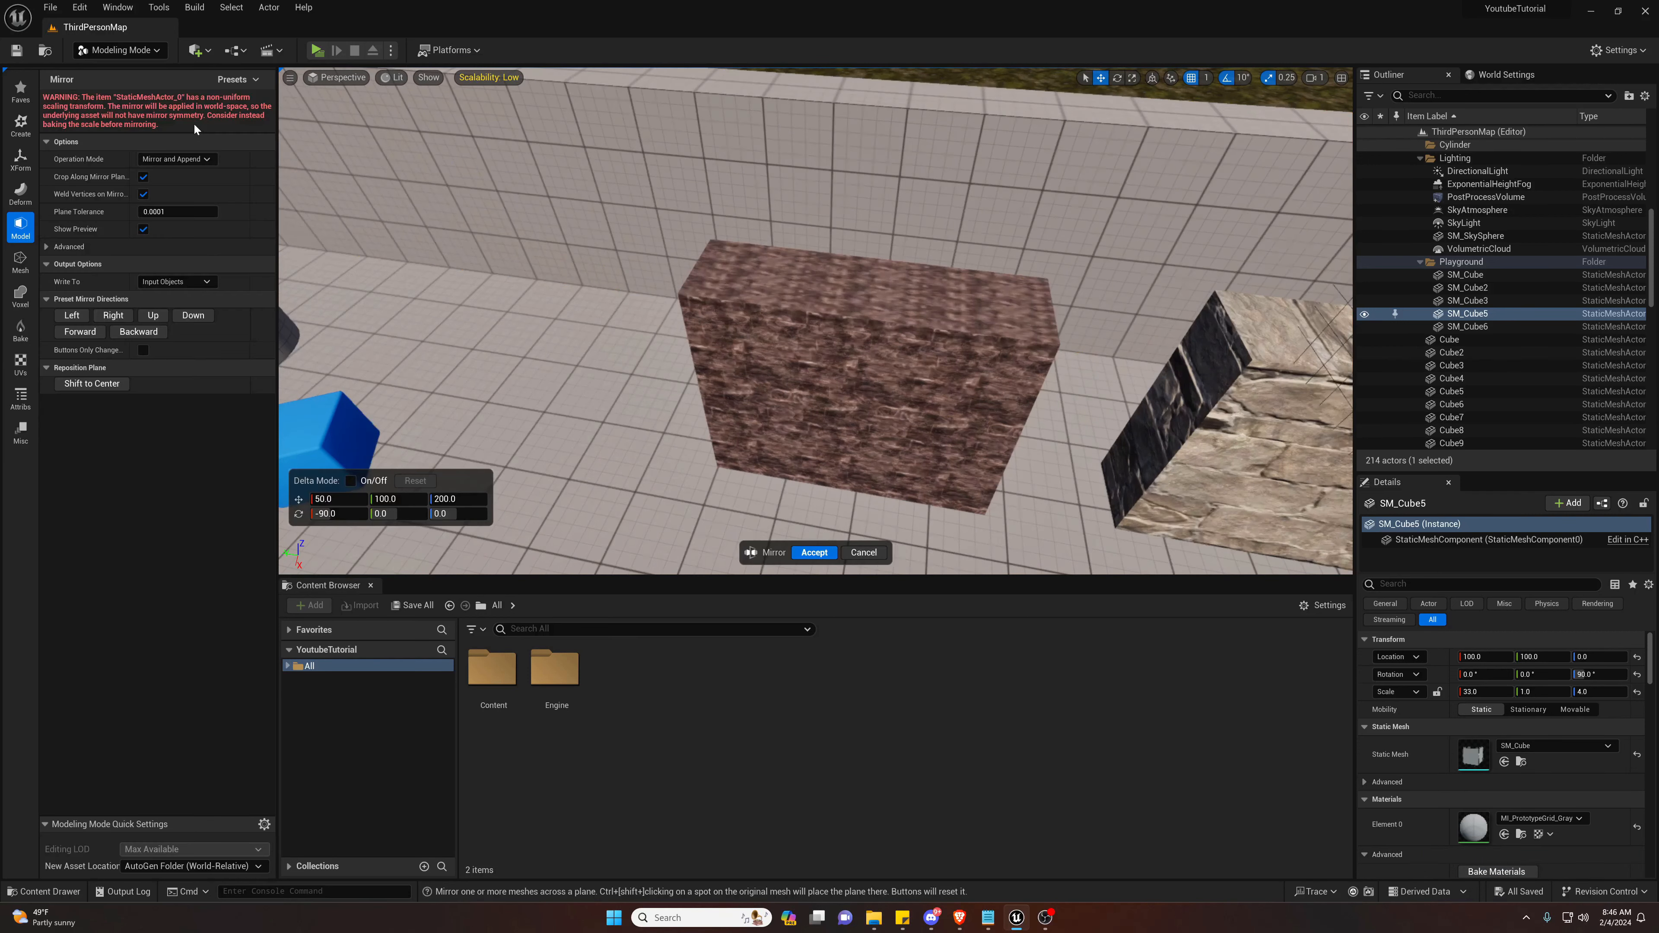
{"action": "right_click_drag", "start_coordinate": [521, 233], "coordinate": [833, 350]}
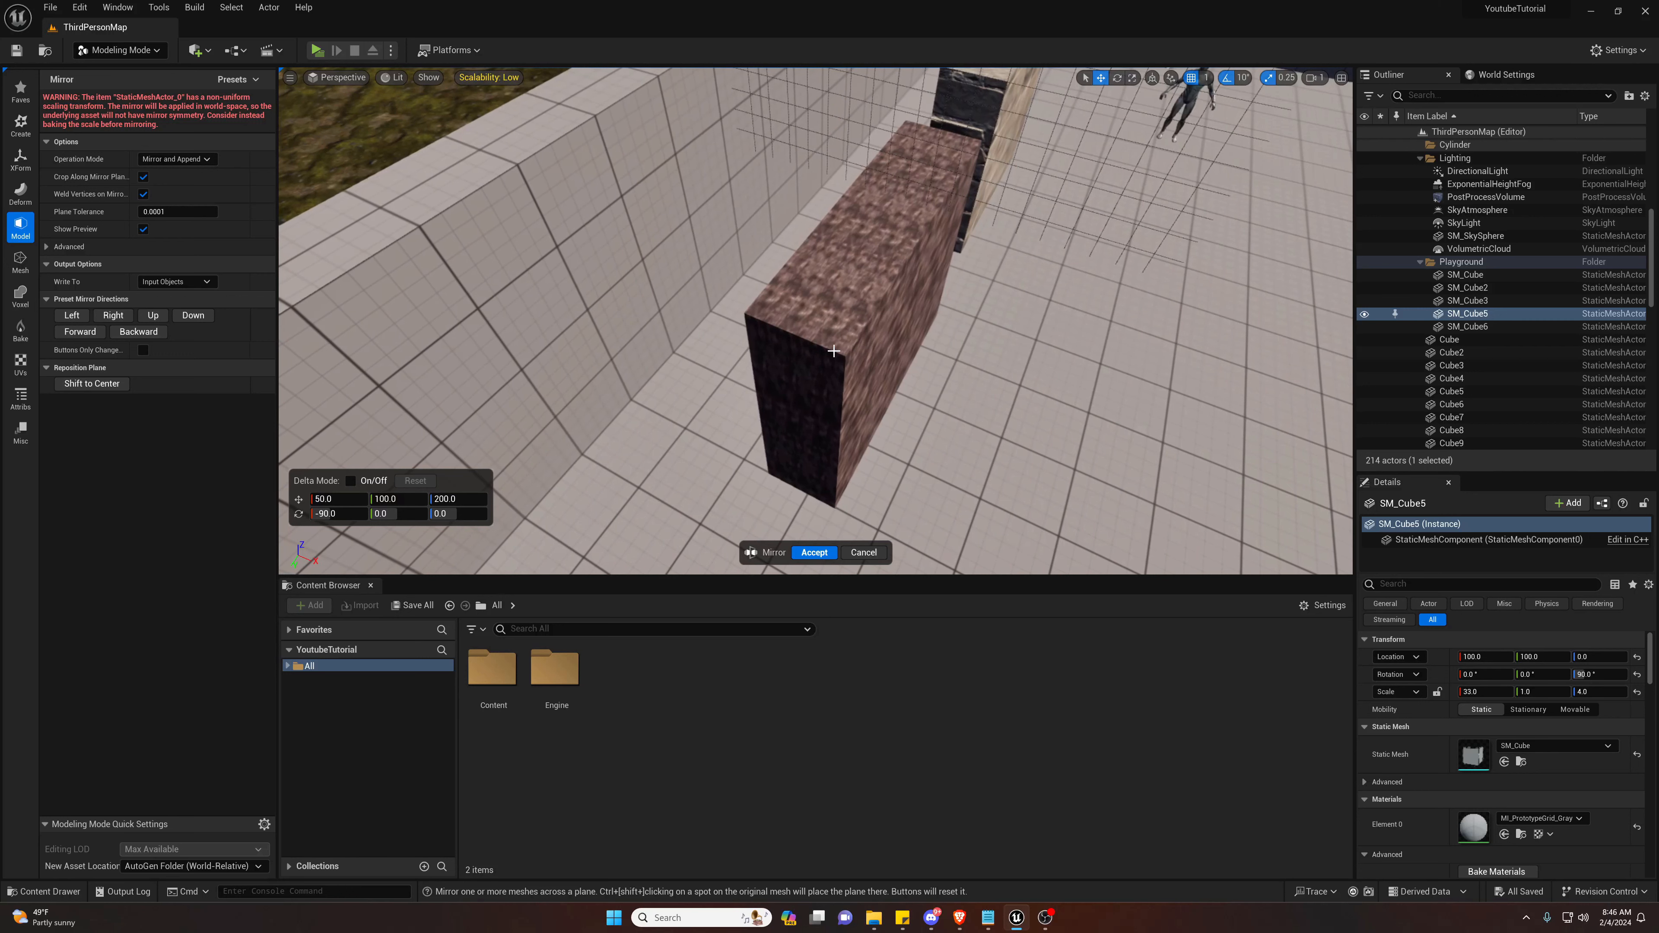
{"action": "key", "text": "ctrl+z"}
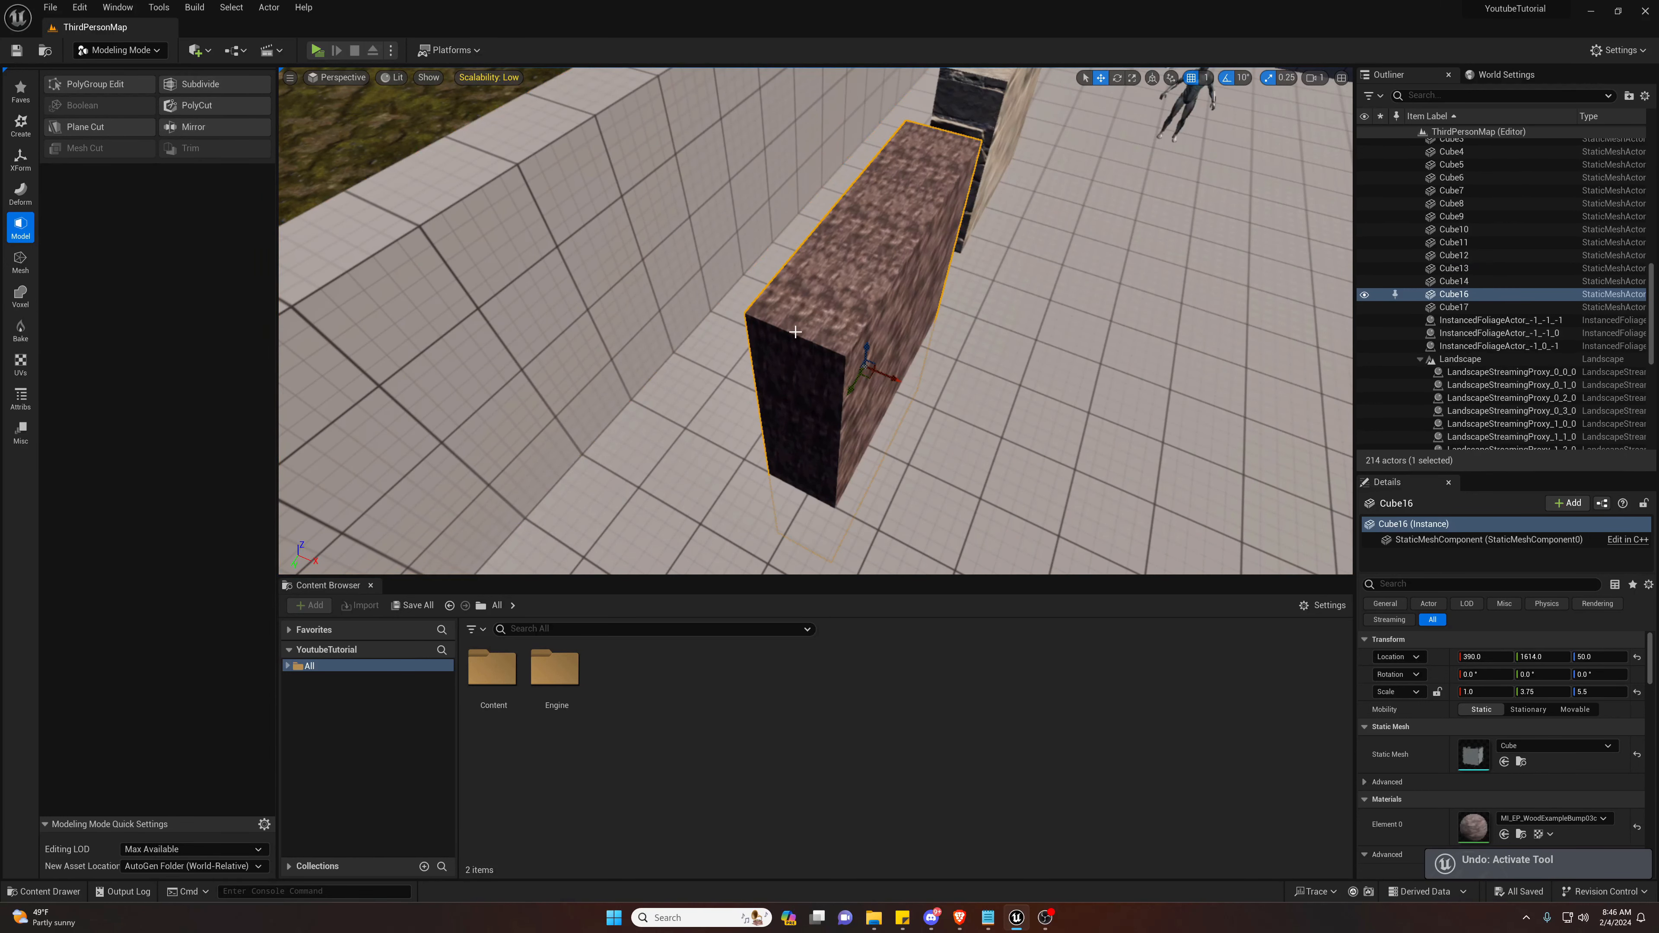
- Start the Mirror tool on the brown textured block and preview mirroring it with the Up and Down presets
{"action": "left_click", "coordinate": [206, 132]}
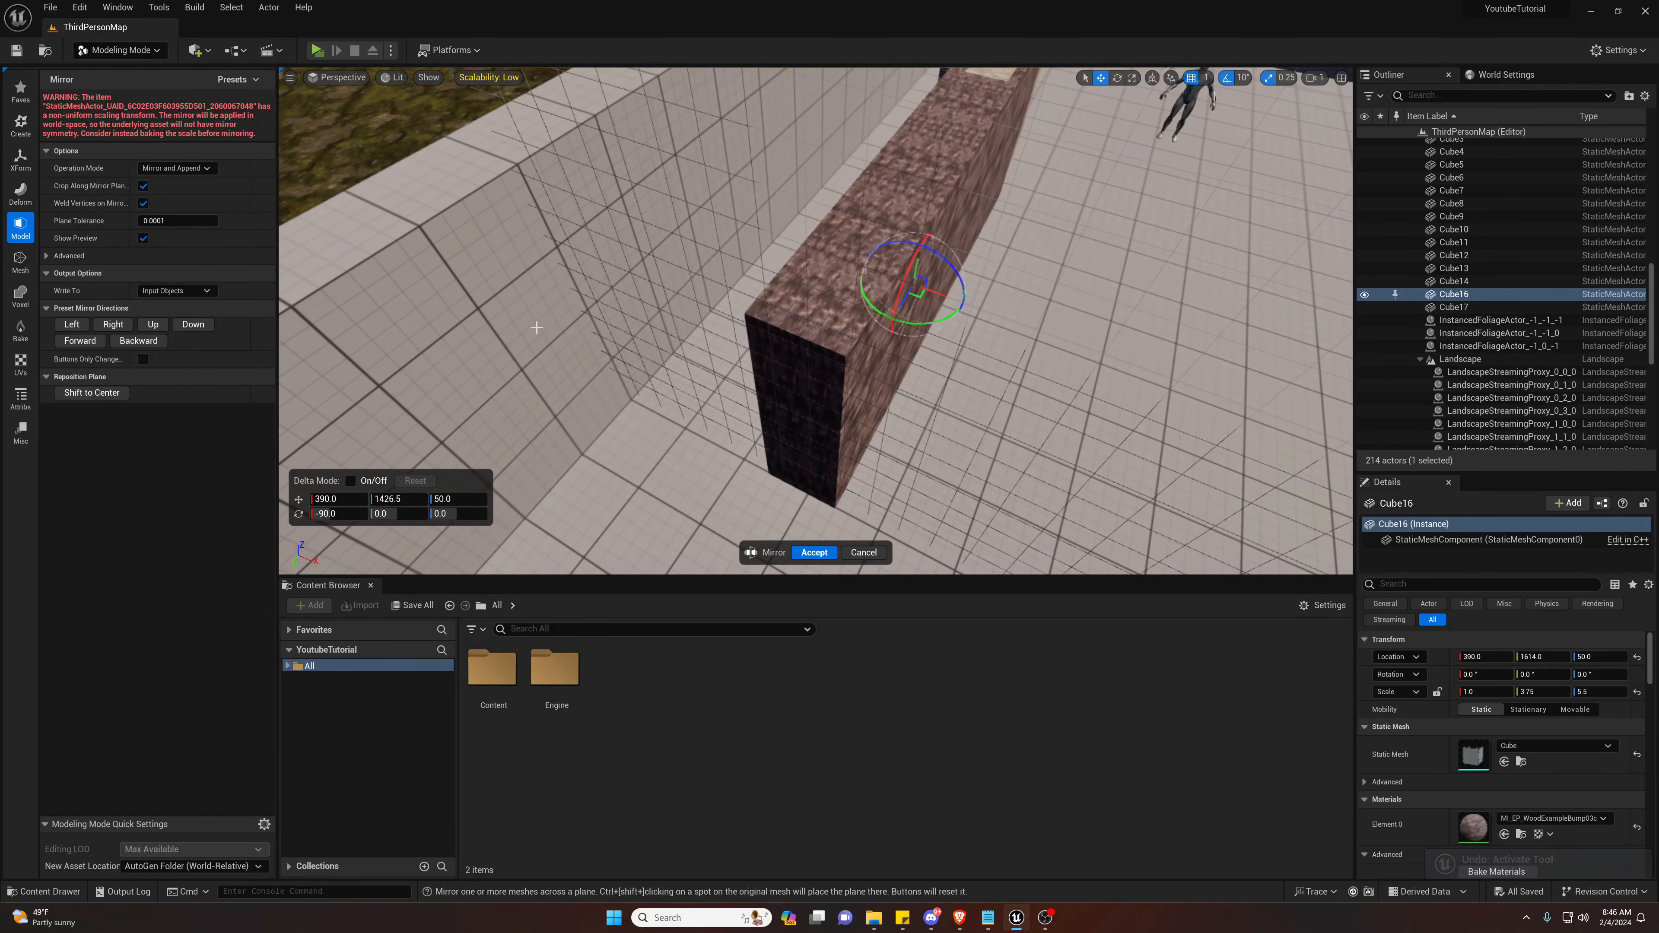
{"action": "left_click", "coordinate": [153, 324]}
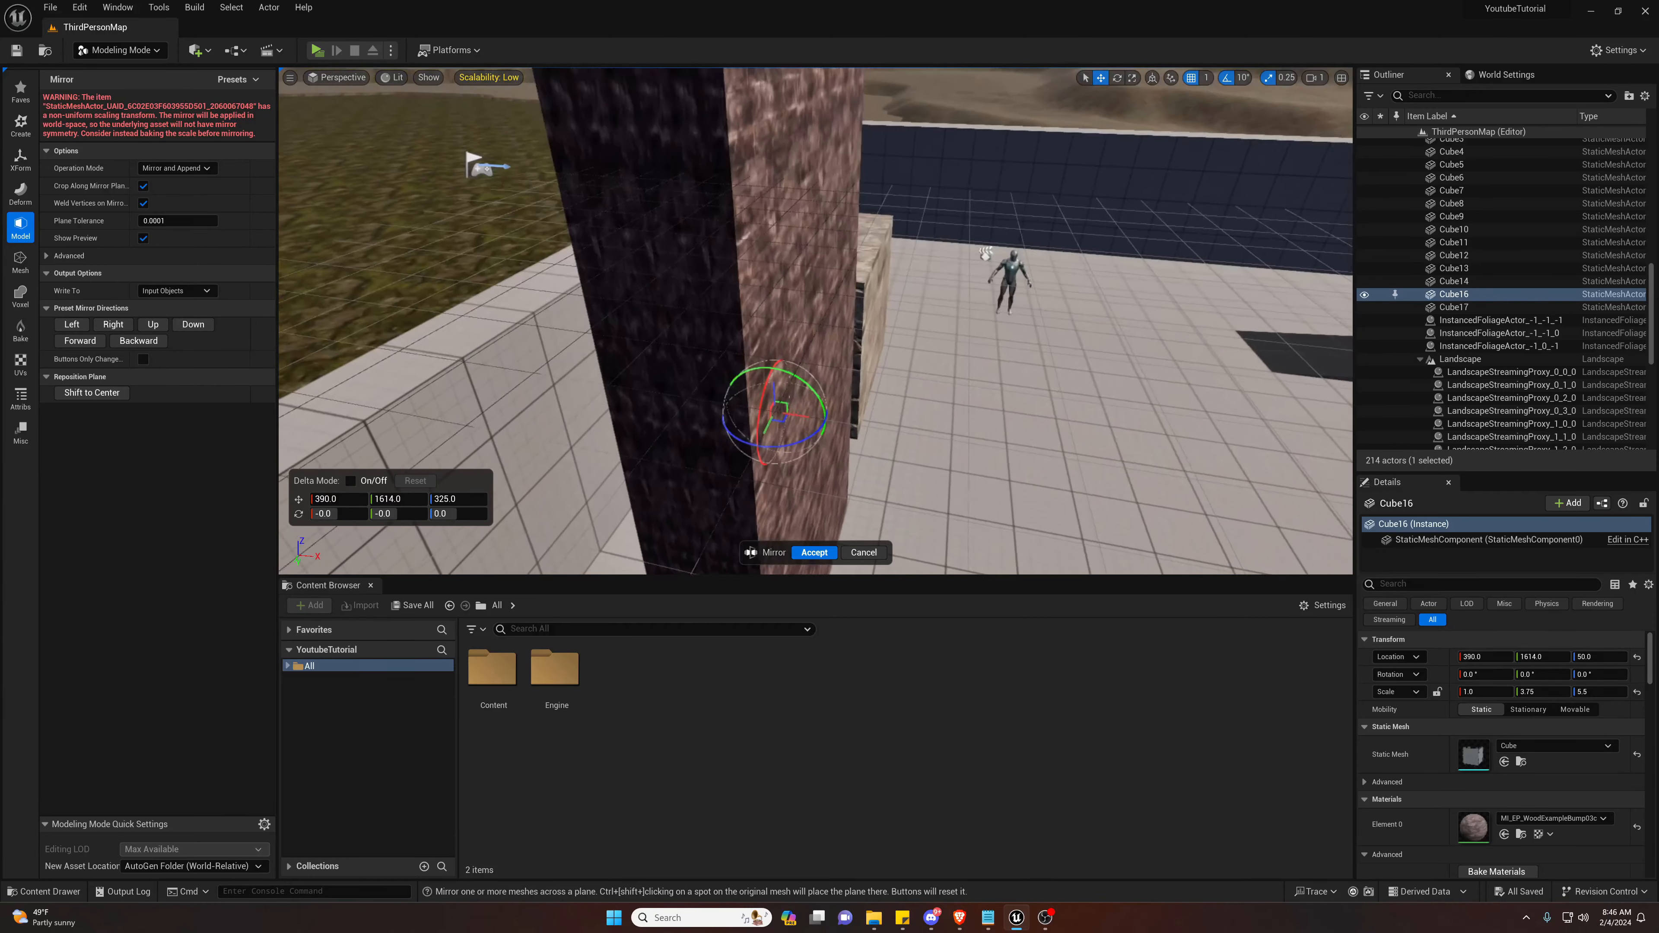
{"action": "right_click_drag", "start_coordinate": [815, 321], "coordinate": [770, 274]}
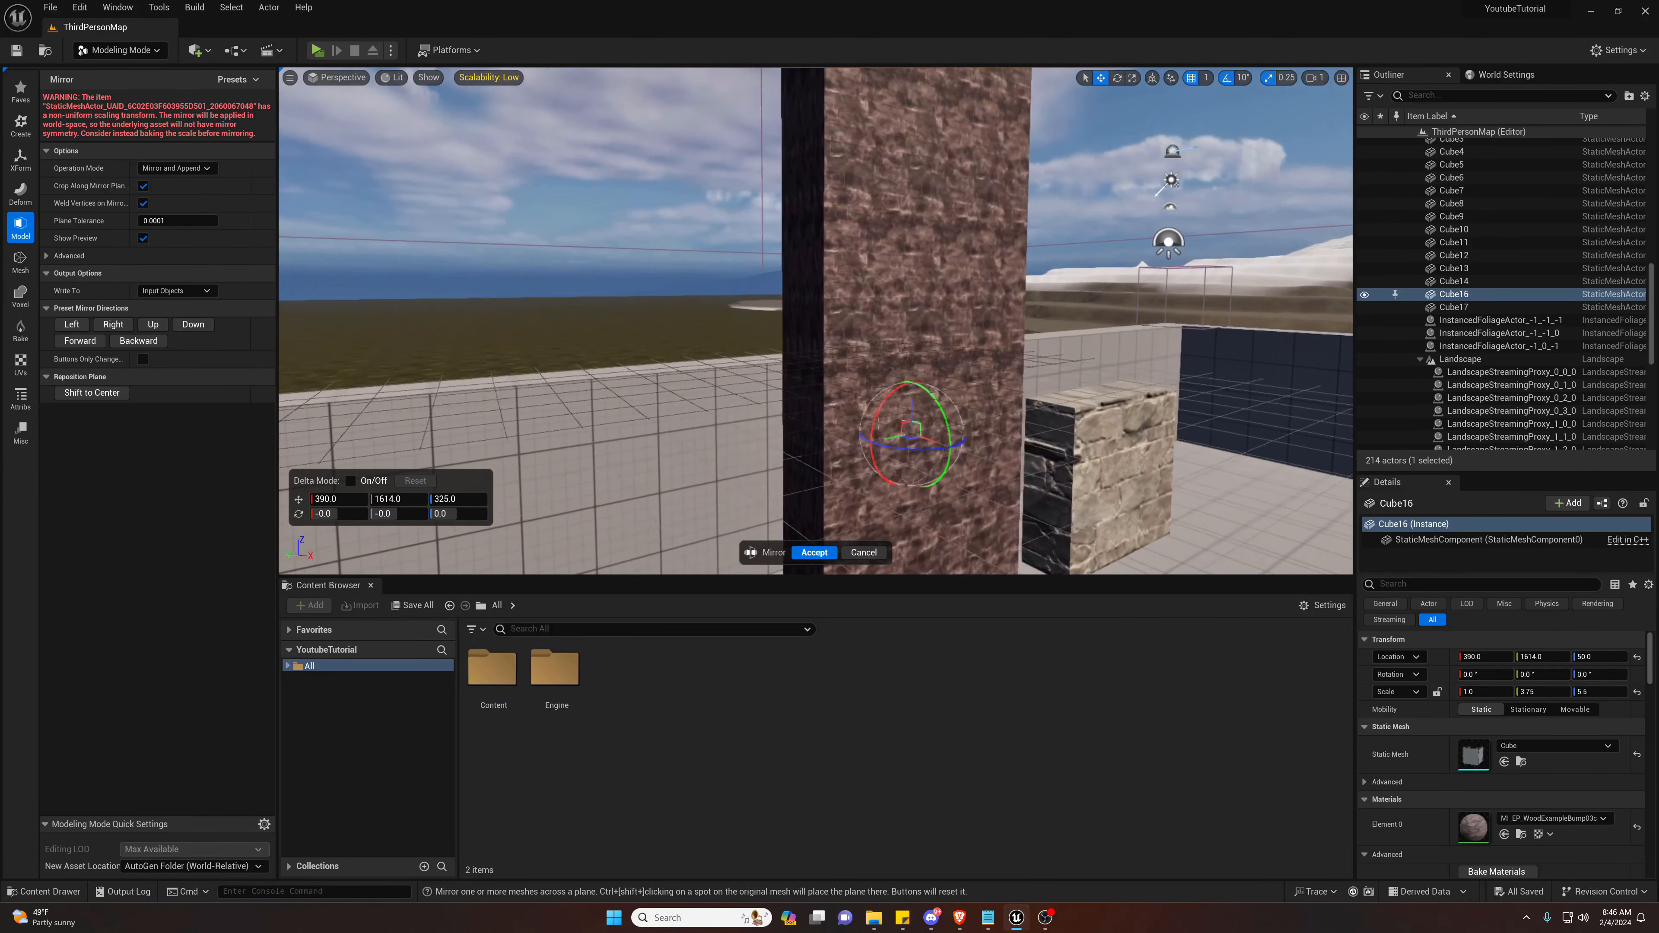
{"action": "mouse_move", "coordinate": [405, 385]}
{"action": "right_mouse_down"}
{"action": "mouse_move", "coordinate": [432, 392]}
{"action": "mouse_move", "coordinate": [404, 385]}
{"action": "right_mouse_up"}
{"action": "left_click", "coordinate": [209, 328]}
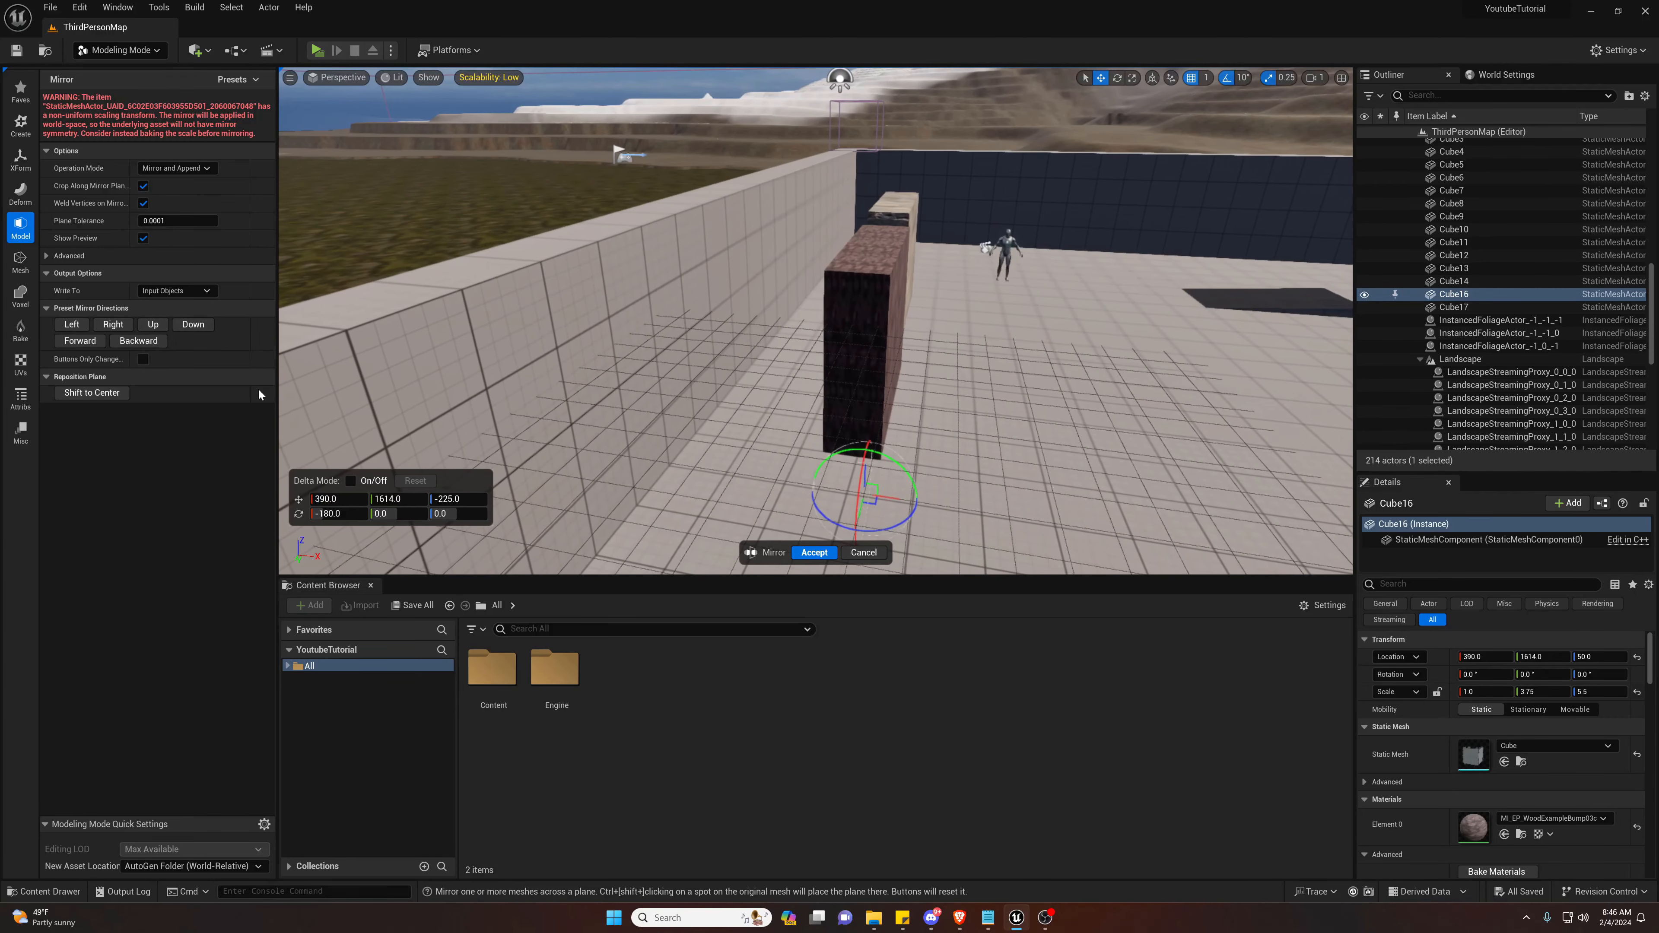
- Preview the Forward, Left, Right, Up, Down and Backward mirror directions on the block, and cancel the Mirror tool
{"action": "left_click", "coordinate": [100, 324]}
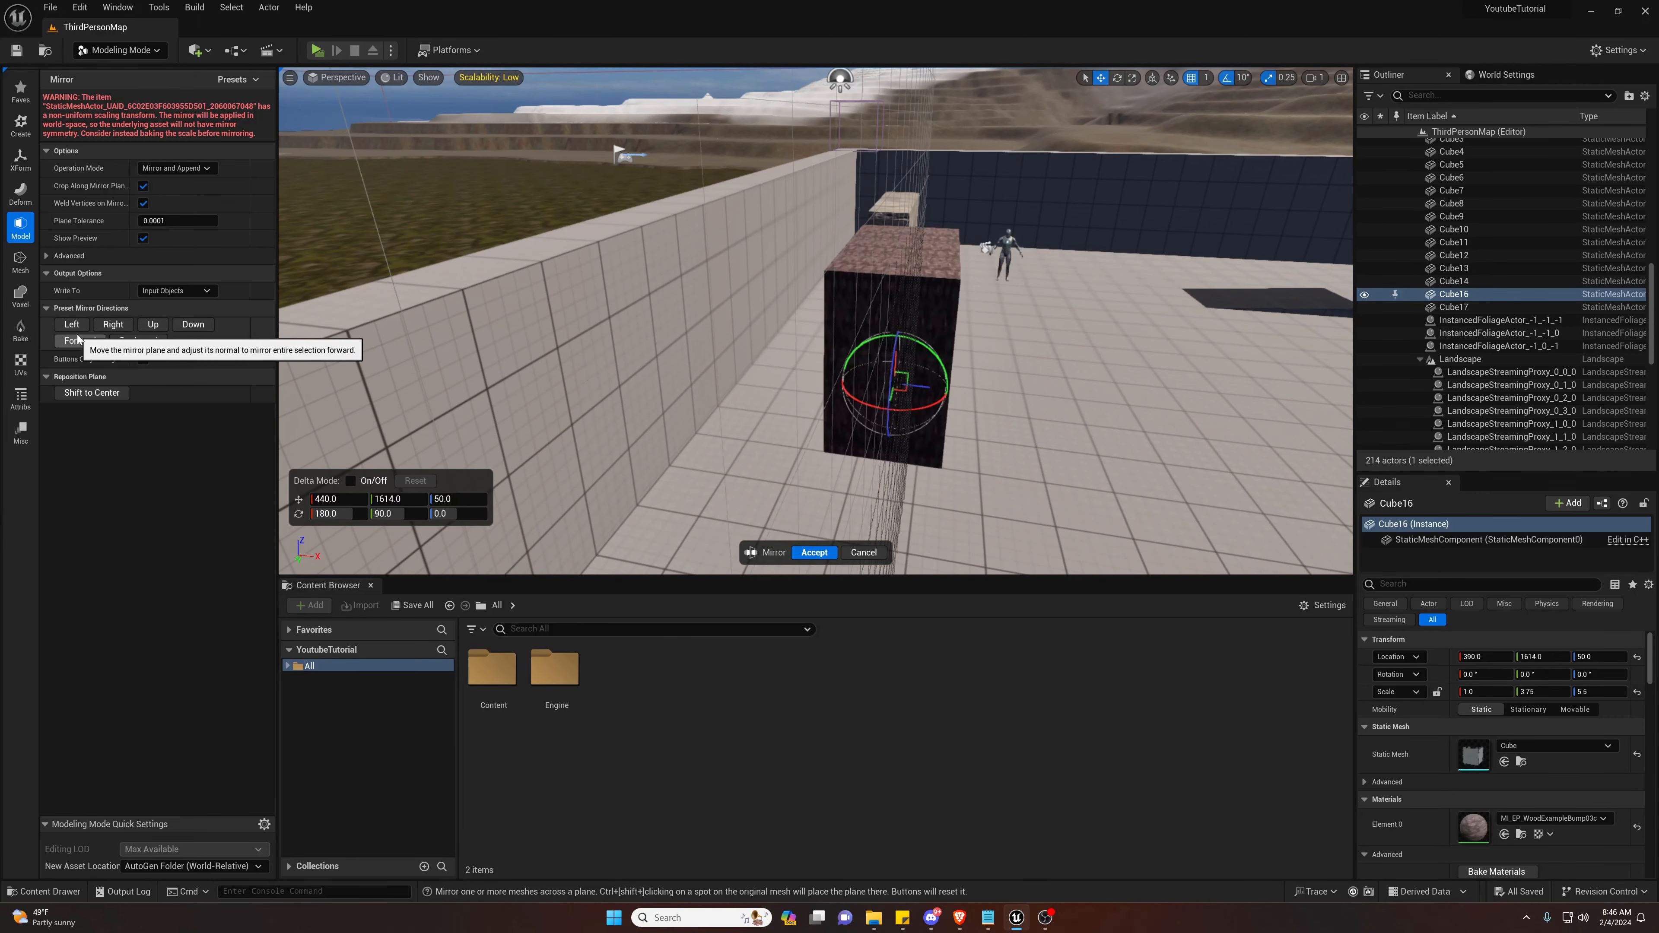
{"action": "left_click", "coordinate": [70, 325]}
{"action": "left_click", "coordinate": [112, 324]}
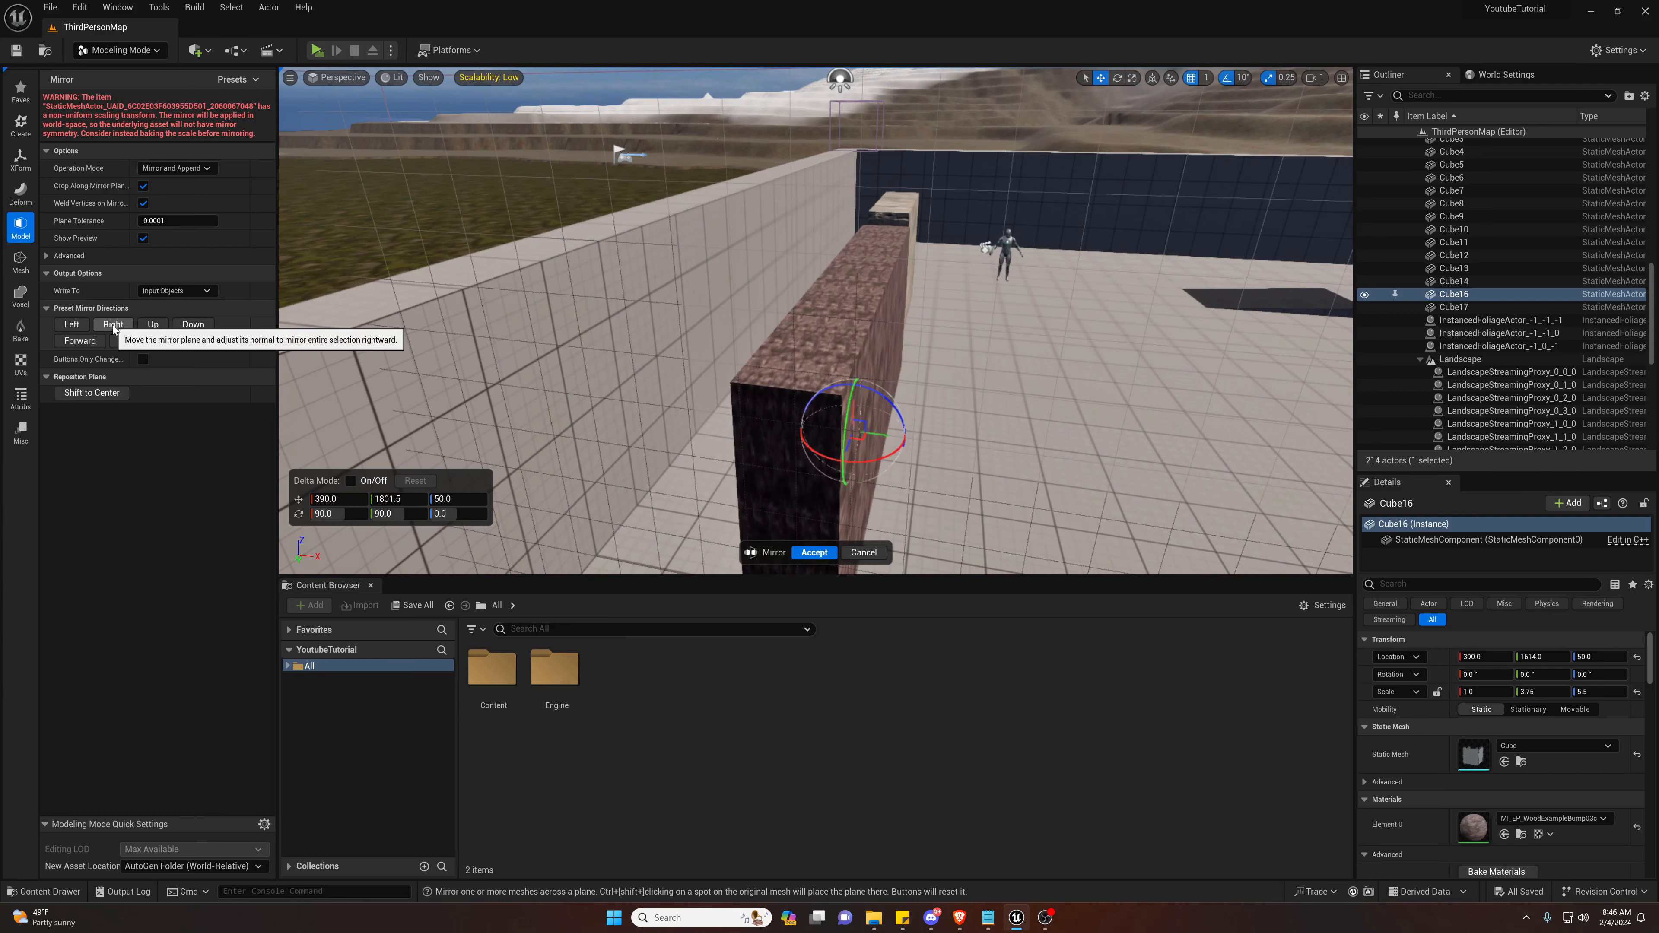
{"action": "left_click", "coordinate": [151, 325]}
{"action": "left_click", "coordinate": [210, 326]}
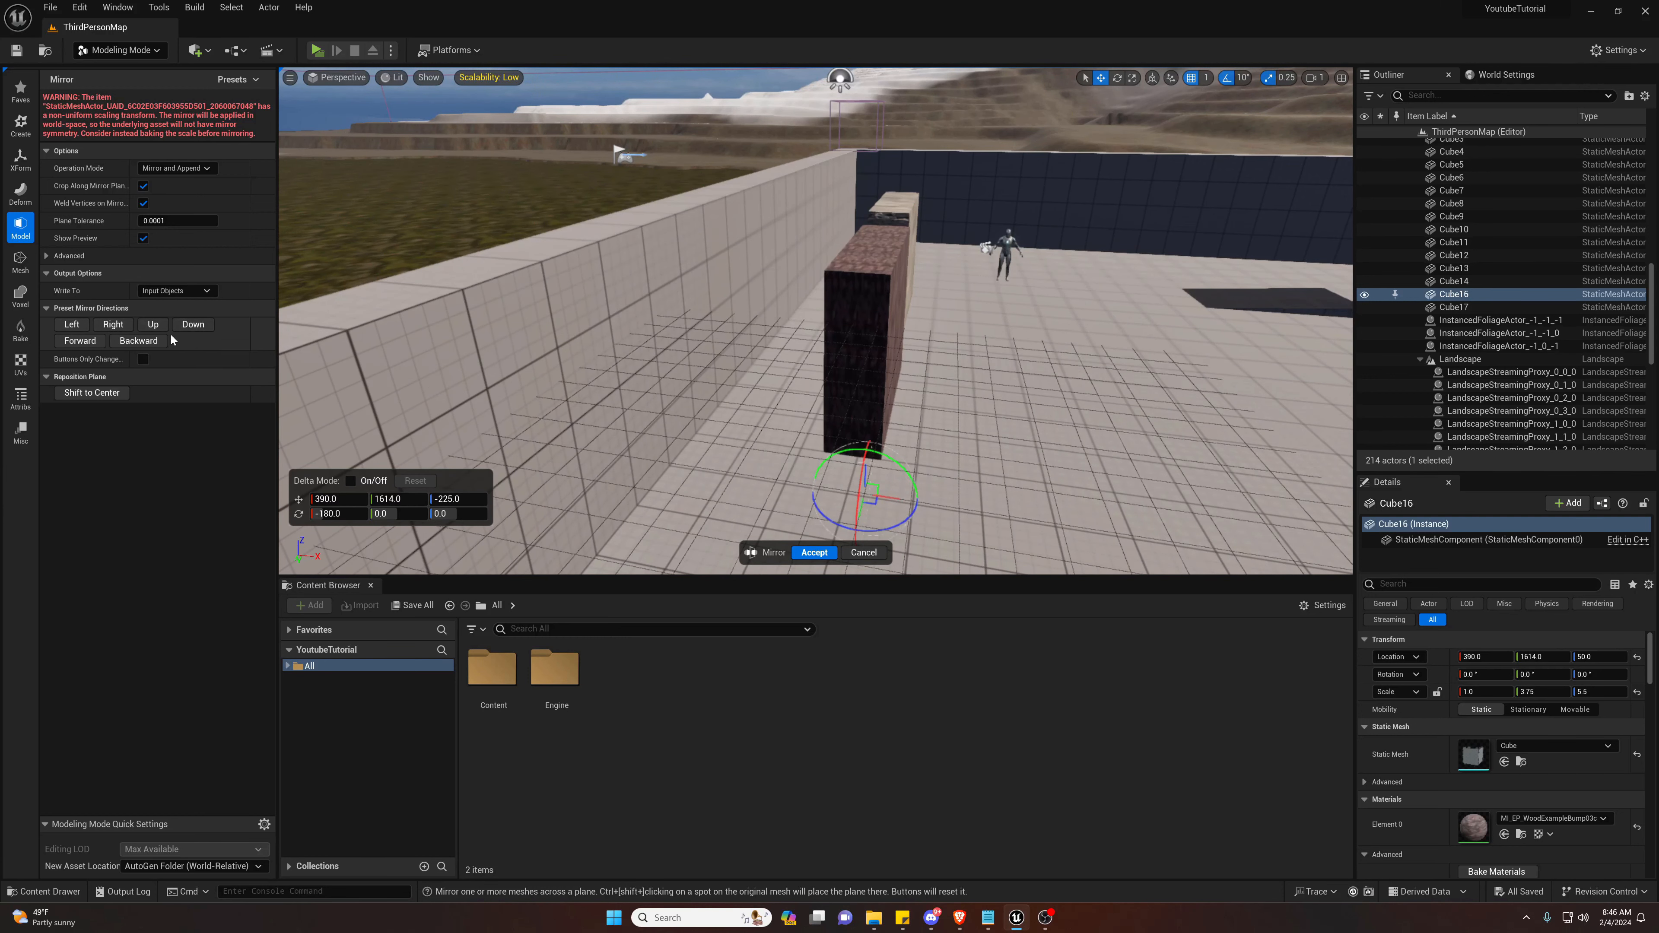
{"action": "left_click", "coordinate": [138, 341]}
{"action": "right_click_drag", "start_coordinate": [537, 357], "coordinate": [738, 357]}
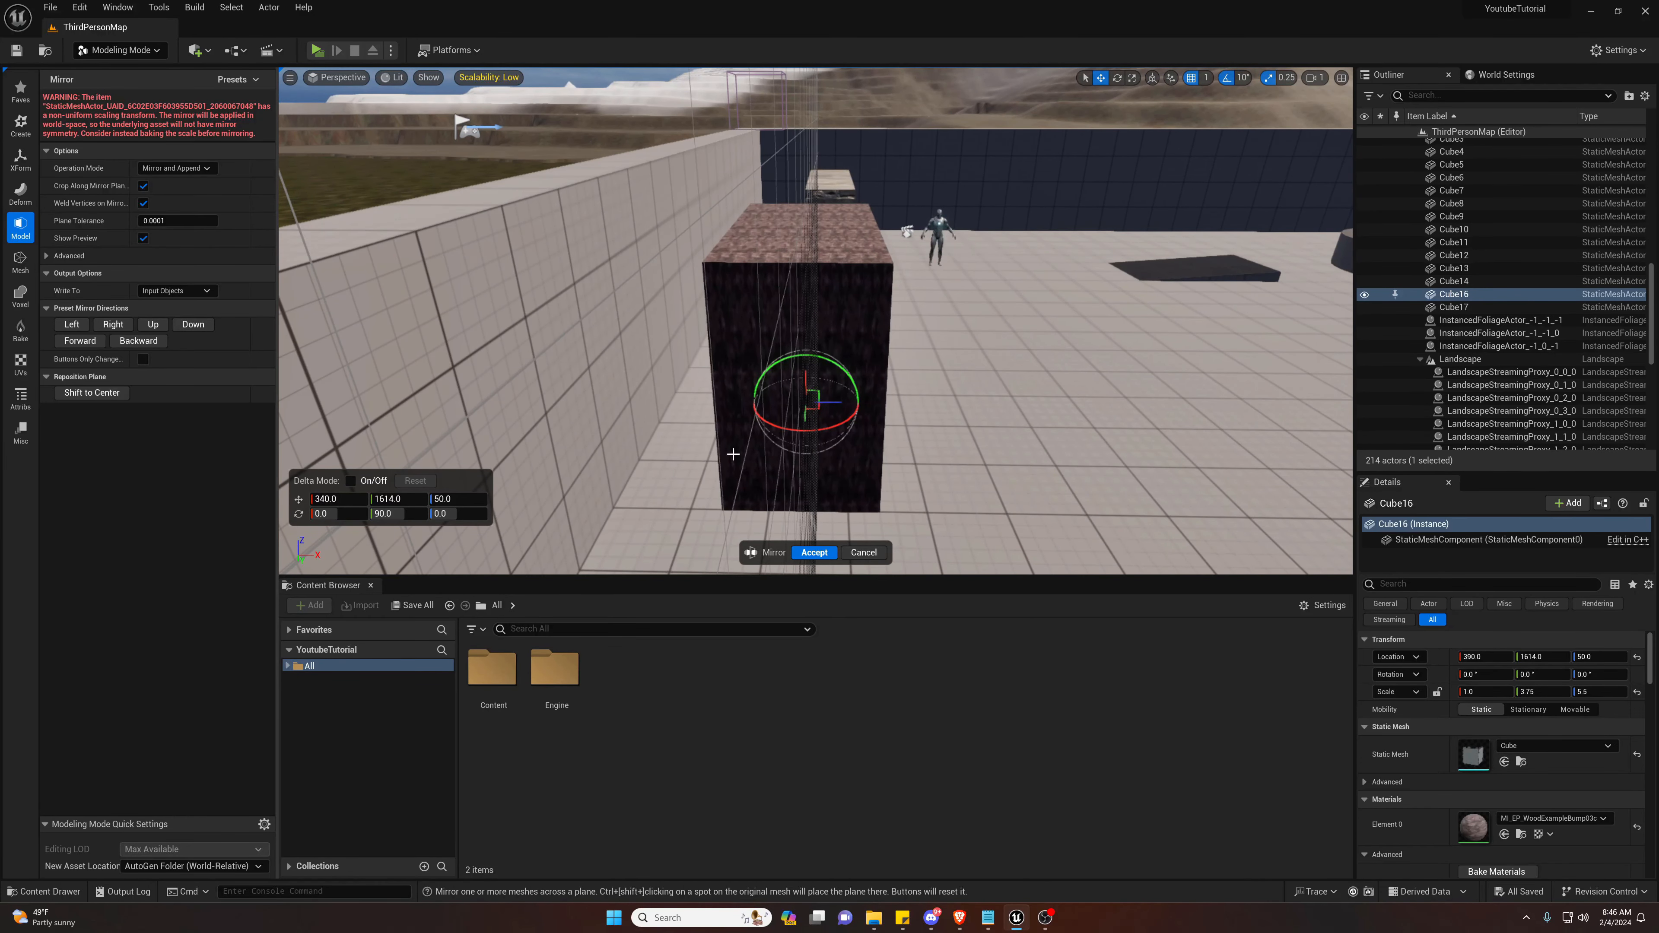
{"action": "left_click", "coordinate": [863, 552]}
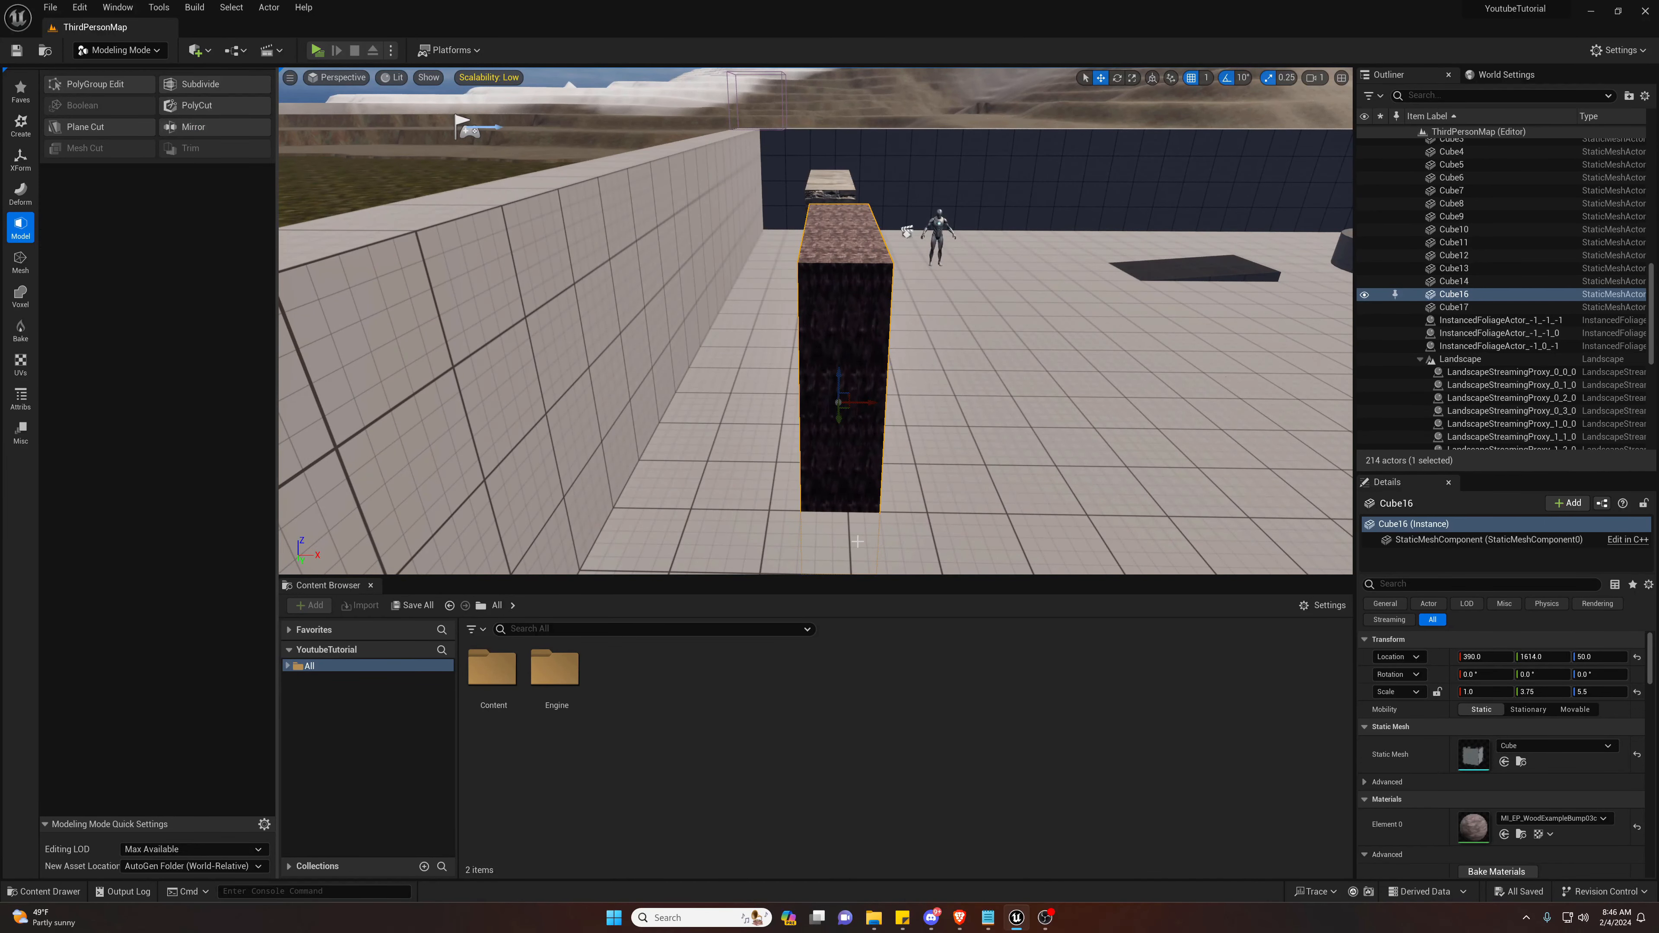
- Start a Plane Cut on the brown textured block and move the cutting plane to about 417, 1595, 160
{"action": "left_click", "coordinate": [97, 126]}
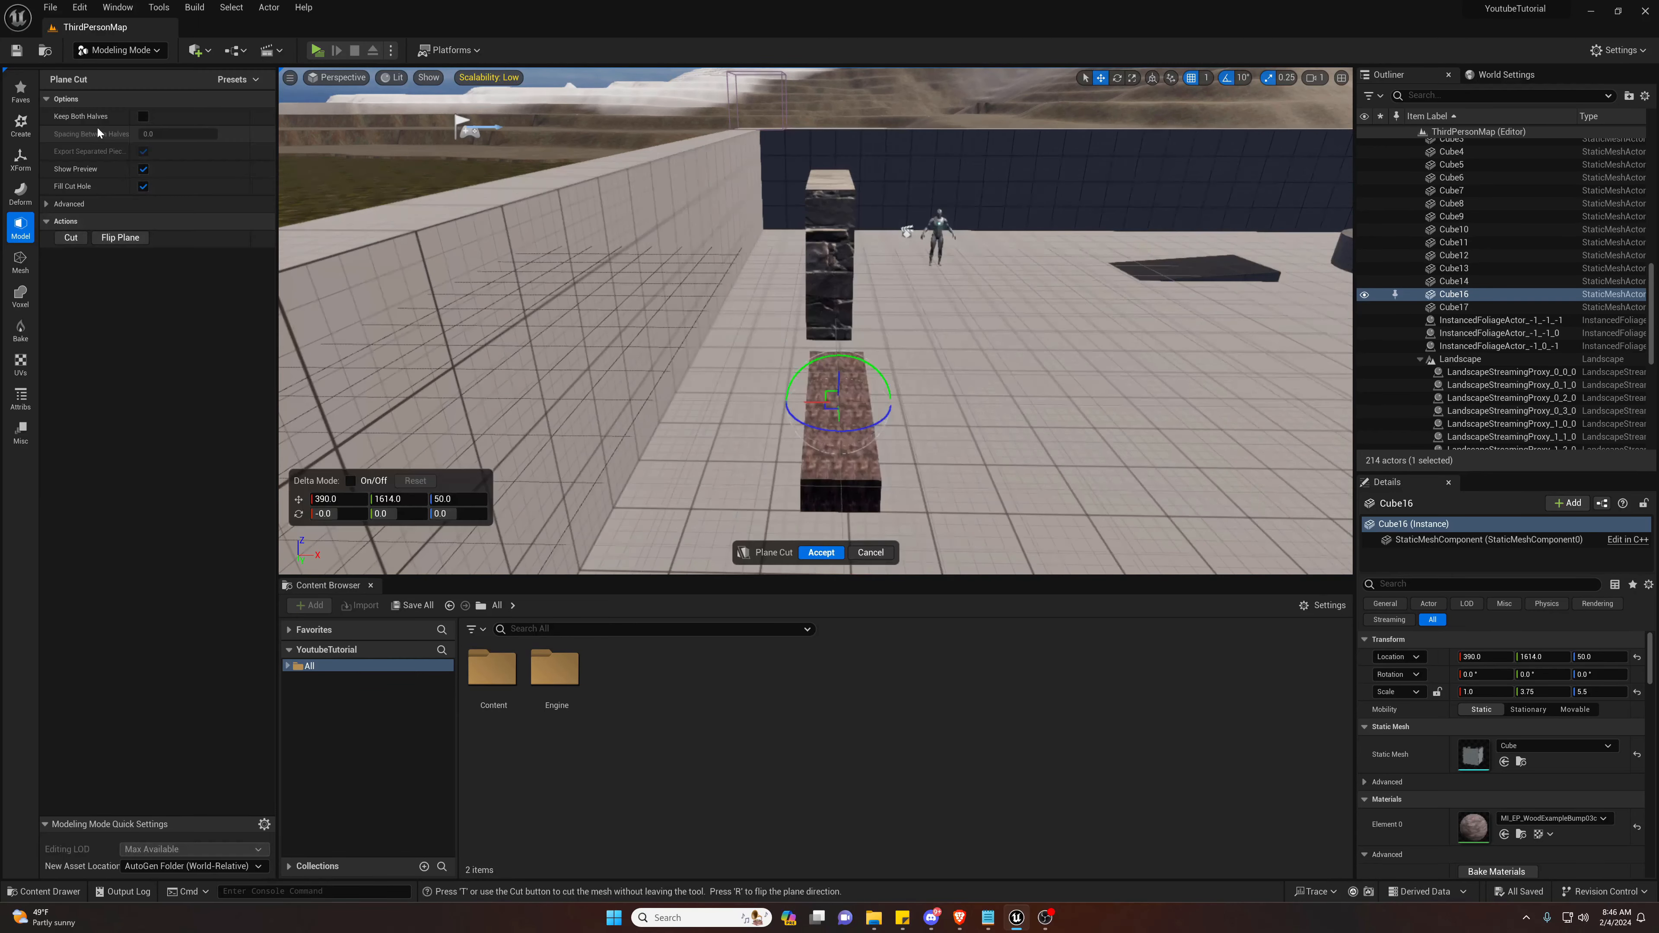
{"action": "right_click_drag", "start_coordinate": [692, 399], "coordinate": [826, 418]}
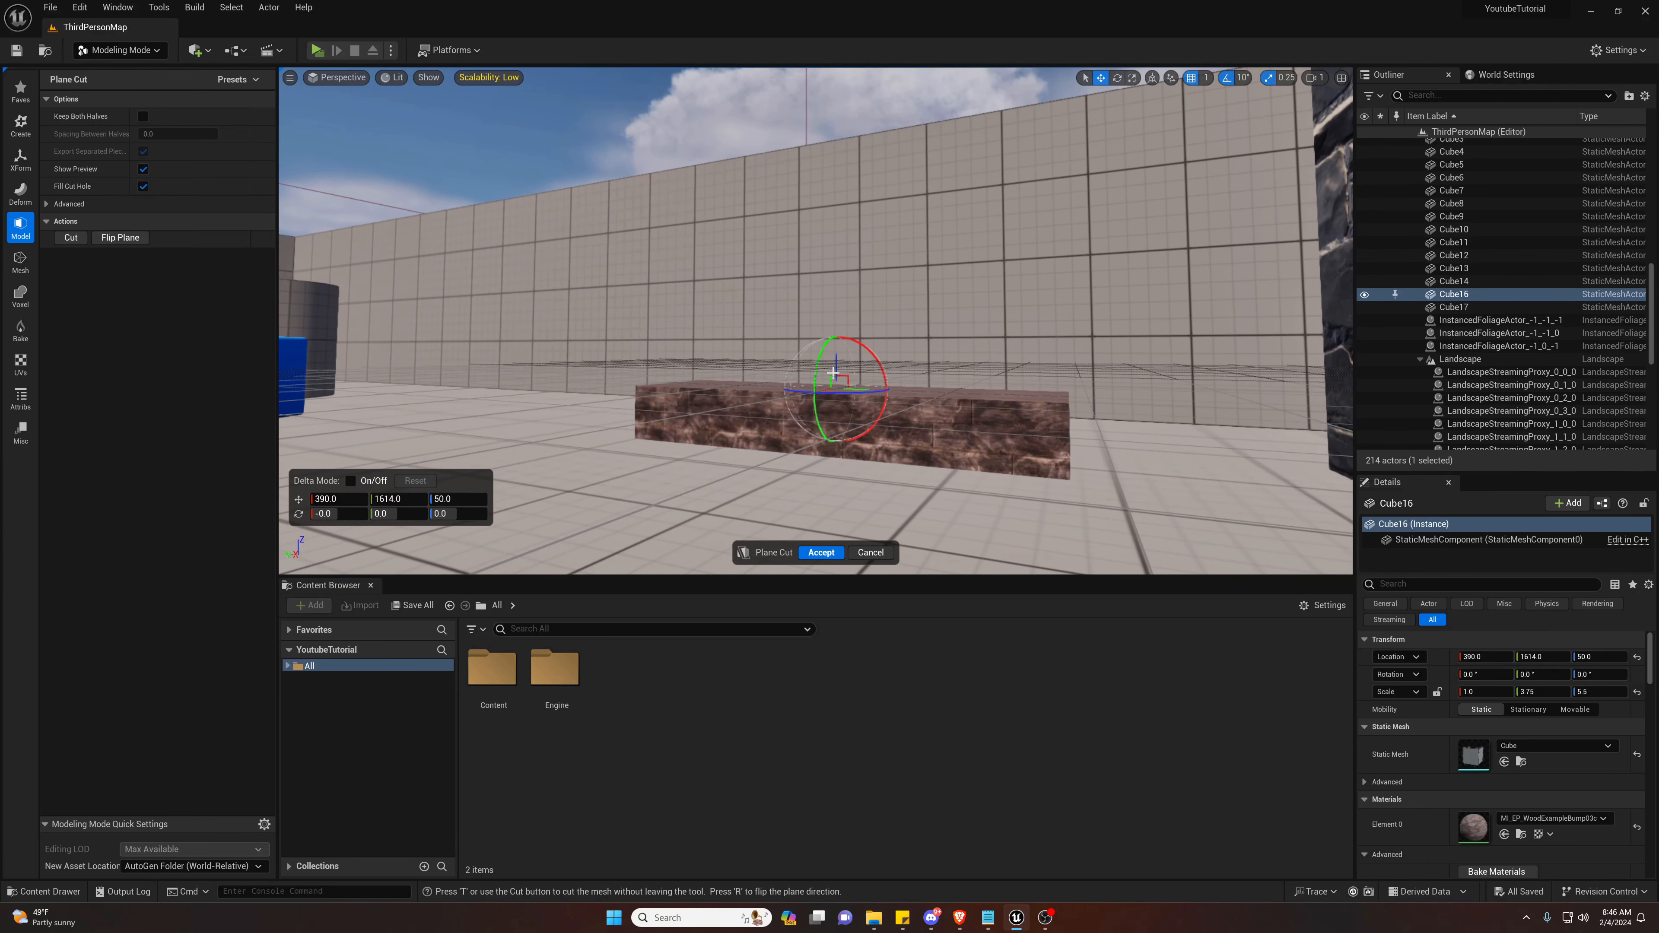
{"action": "right_click_drag", "start_coordinate": [910, 383], "coordinate": [738, 383]}
{"action": "left_click_drag", "start_coordinate": [314, 500], "coordinate": [505, 499]}
{"action": "scroll", "coordinate": [815, 320], "scroll_direction": "up", "scroll_amount": 3}
{"action": "right_click_drag", "start_coordinate": [809, 291], "coordinate": [856, 379]}
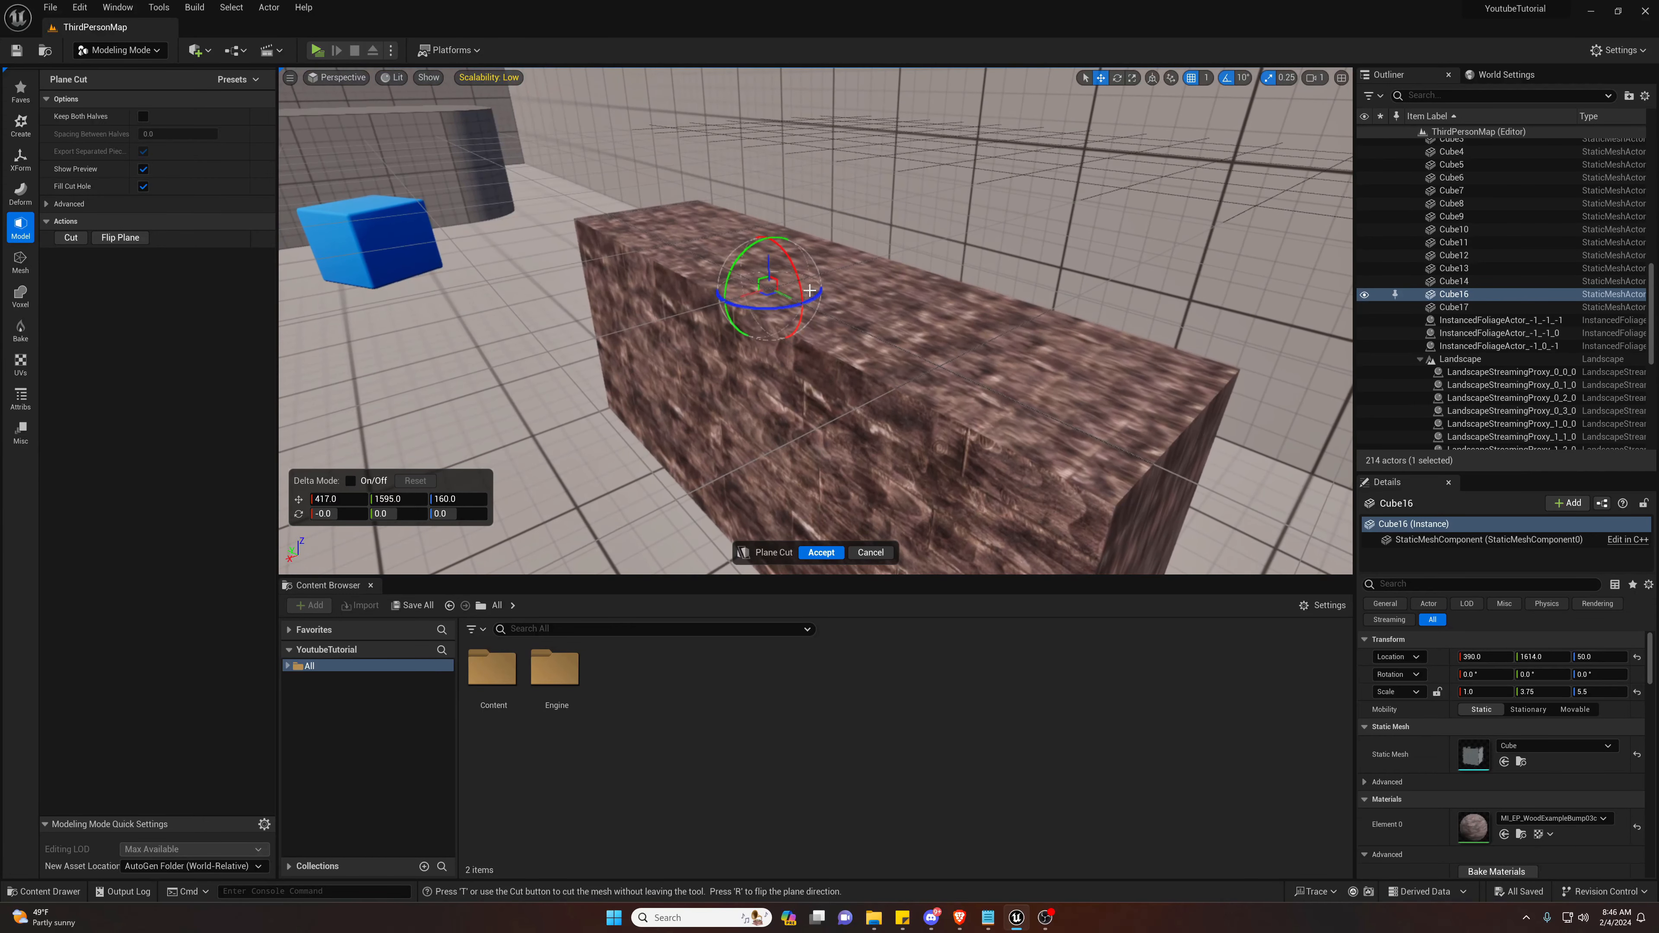
- Rotate the cutting plane to about -25.4, 37.2, -16.0 degrees and inspect the sloped cut across the block
{"action": "right_click_drag", "start_coordinate": [769, 259], "coordinate": [765, 287]}
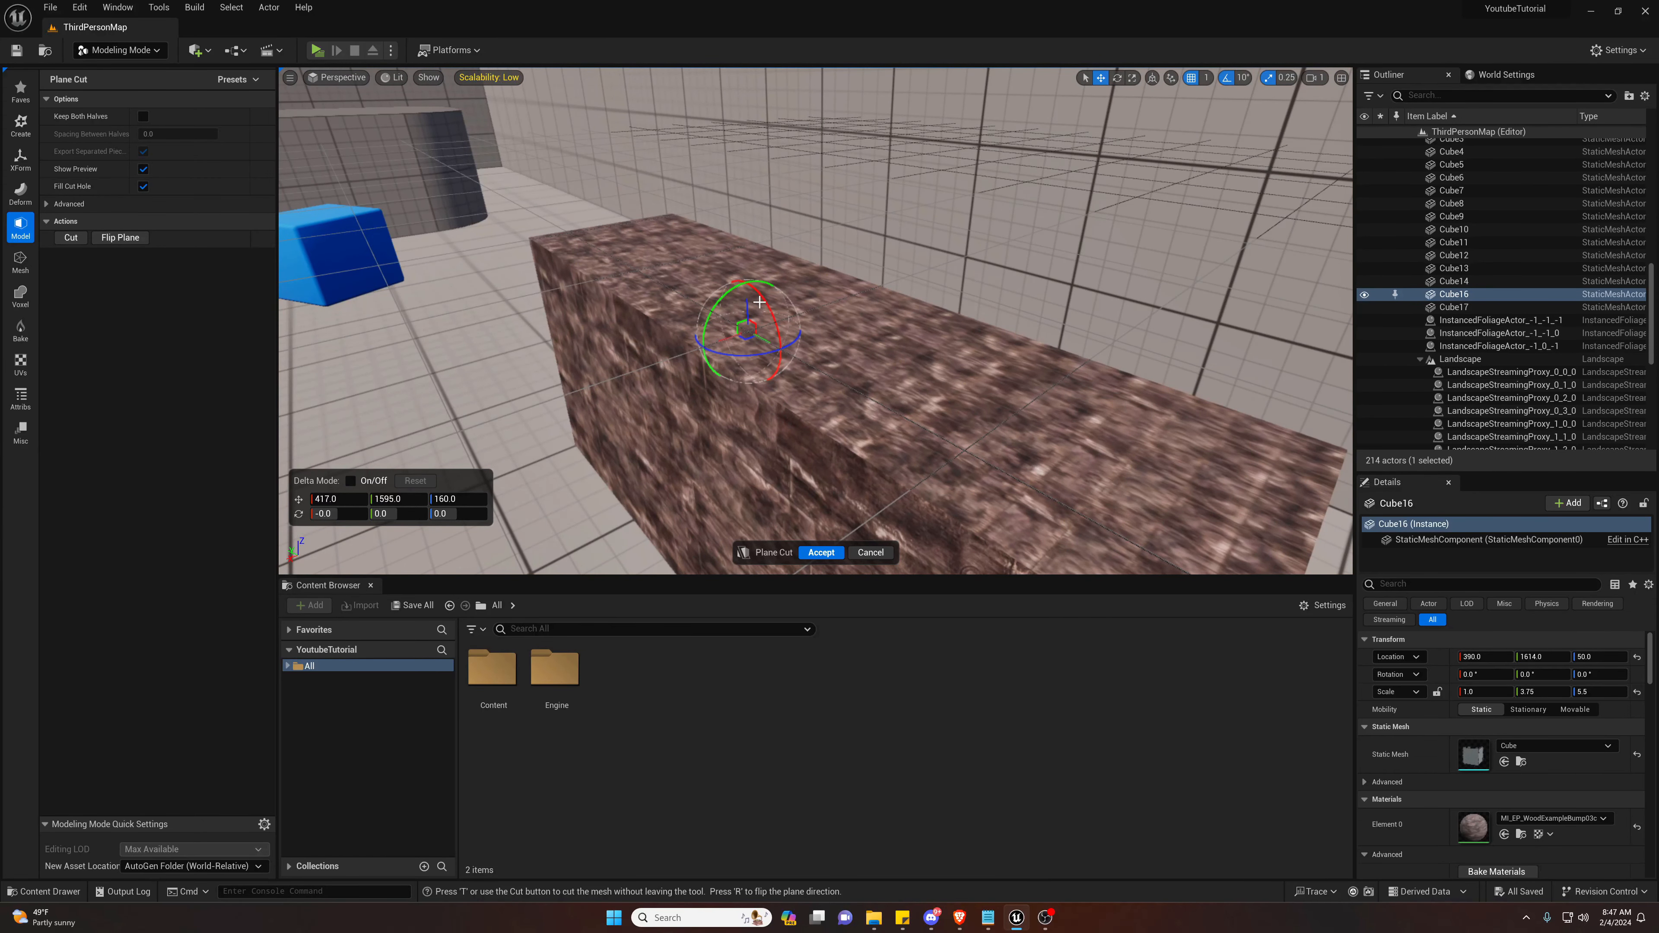
{"action": "mouse_move", "coordinate": [754, 289]}
{"action": "left_mouse_down"}
{"action": "mouse_move", "coordinate": [732, 318]}
{"action": "mouse_move", "coordinate": [746, 294]}
{"action": "left_mouse_up"}
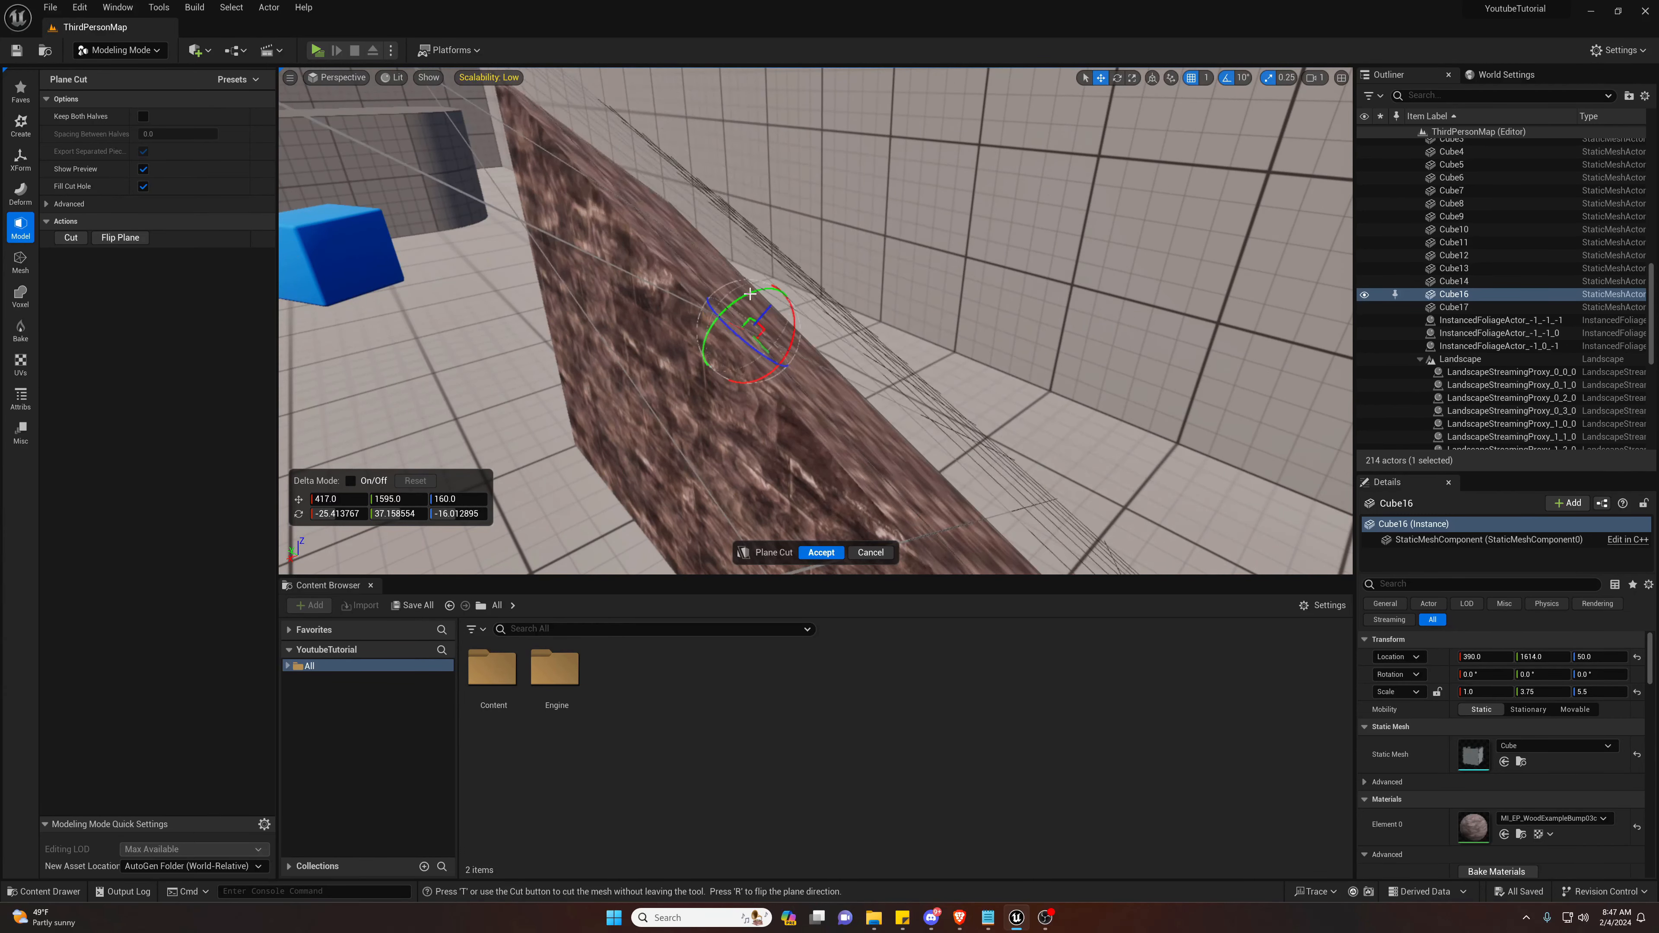
{"action": "right_click_drag", "start_coordinate": [746, 293], "coordinate": [533, 310]}
{"action": "right_click_drag", "start_coordinate": [845, 262], "coordinate": [845, 262]}
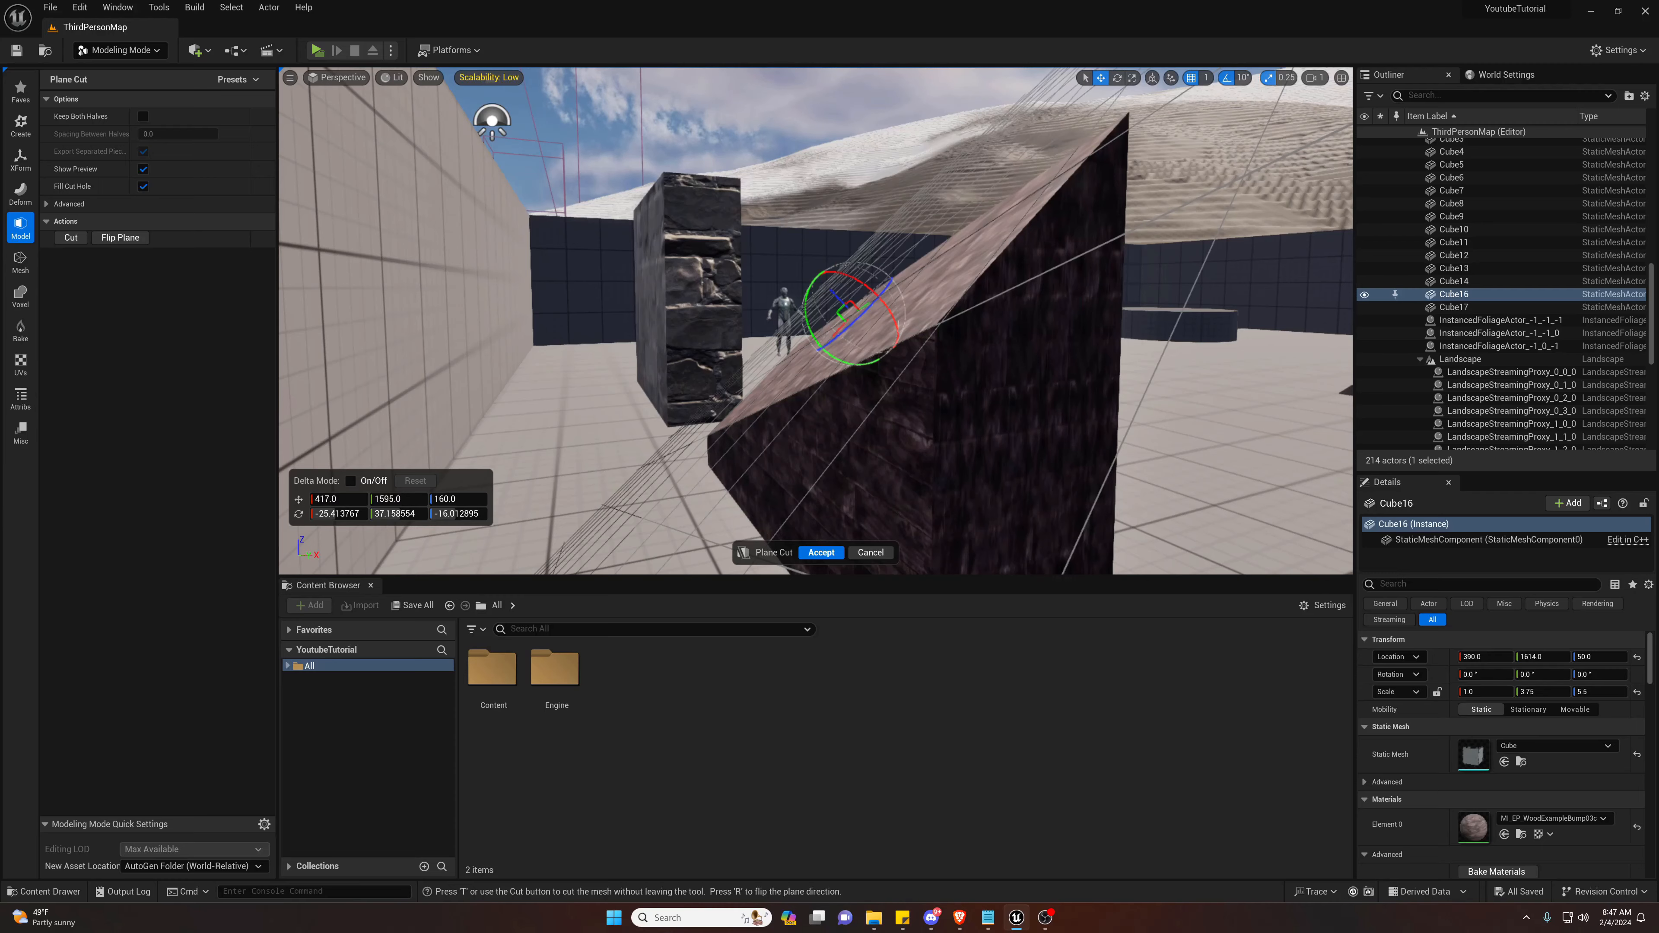
{"action": "right_click_drag", "start_coordinate": [845, 262], "coordinate": [845, 262]}
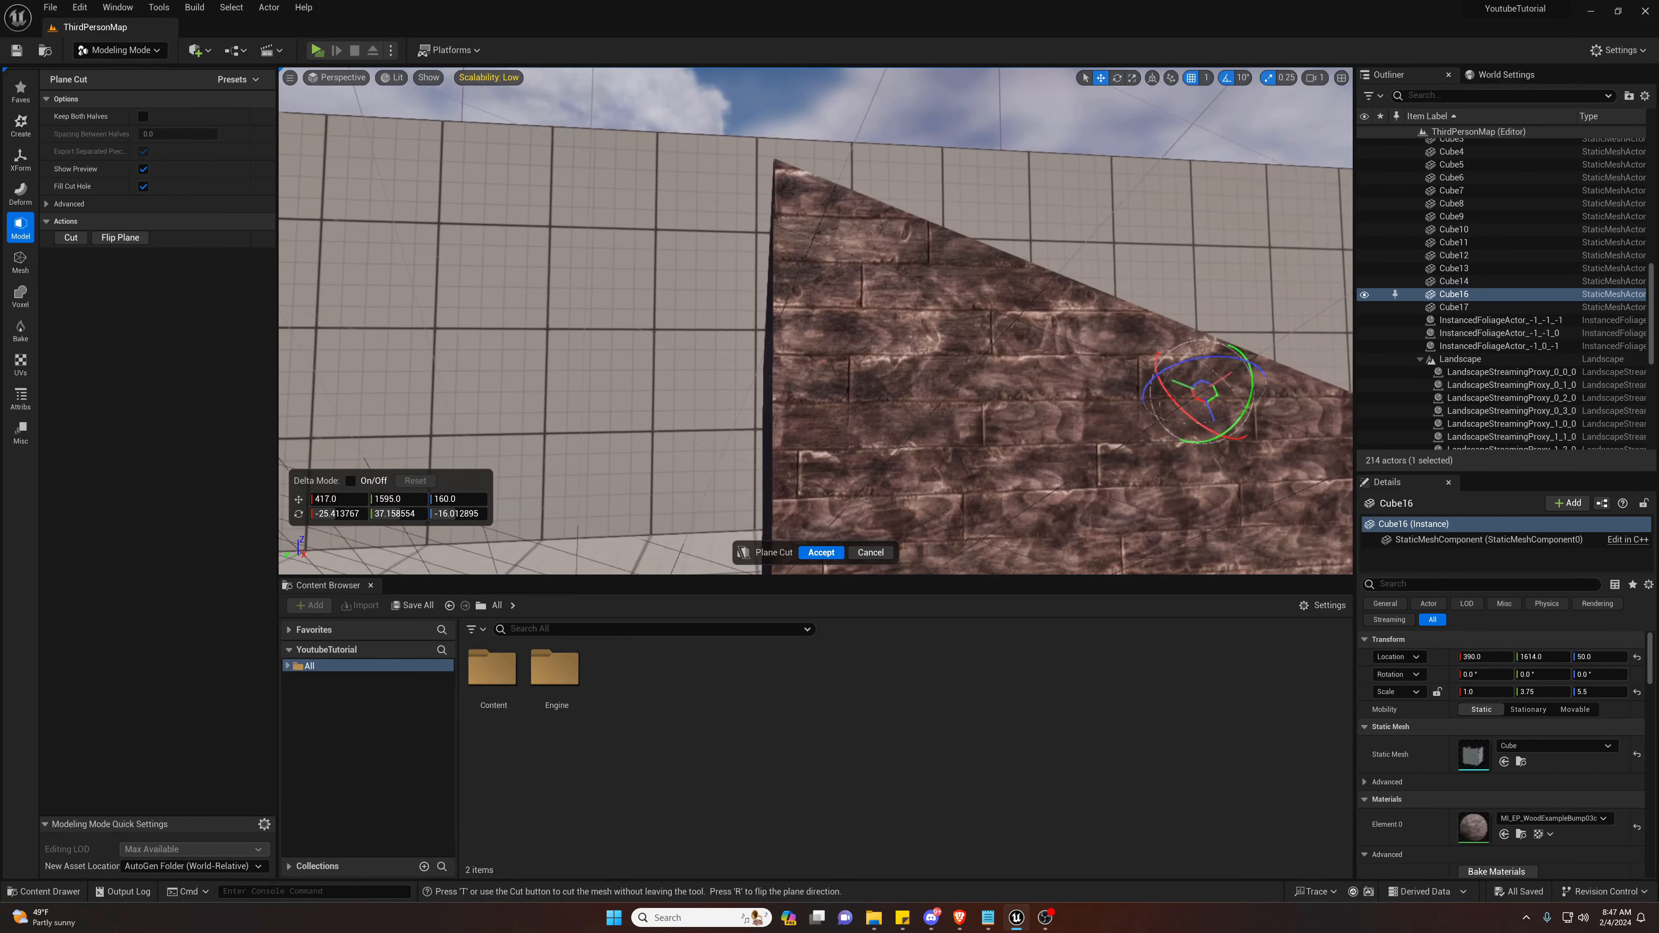
{"action": "right_click_drag", "start_coordinate": [834, 363], "coordinate": [833, 362]}
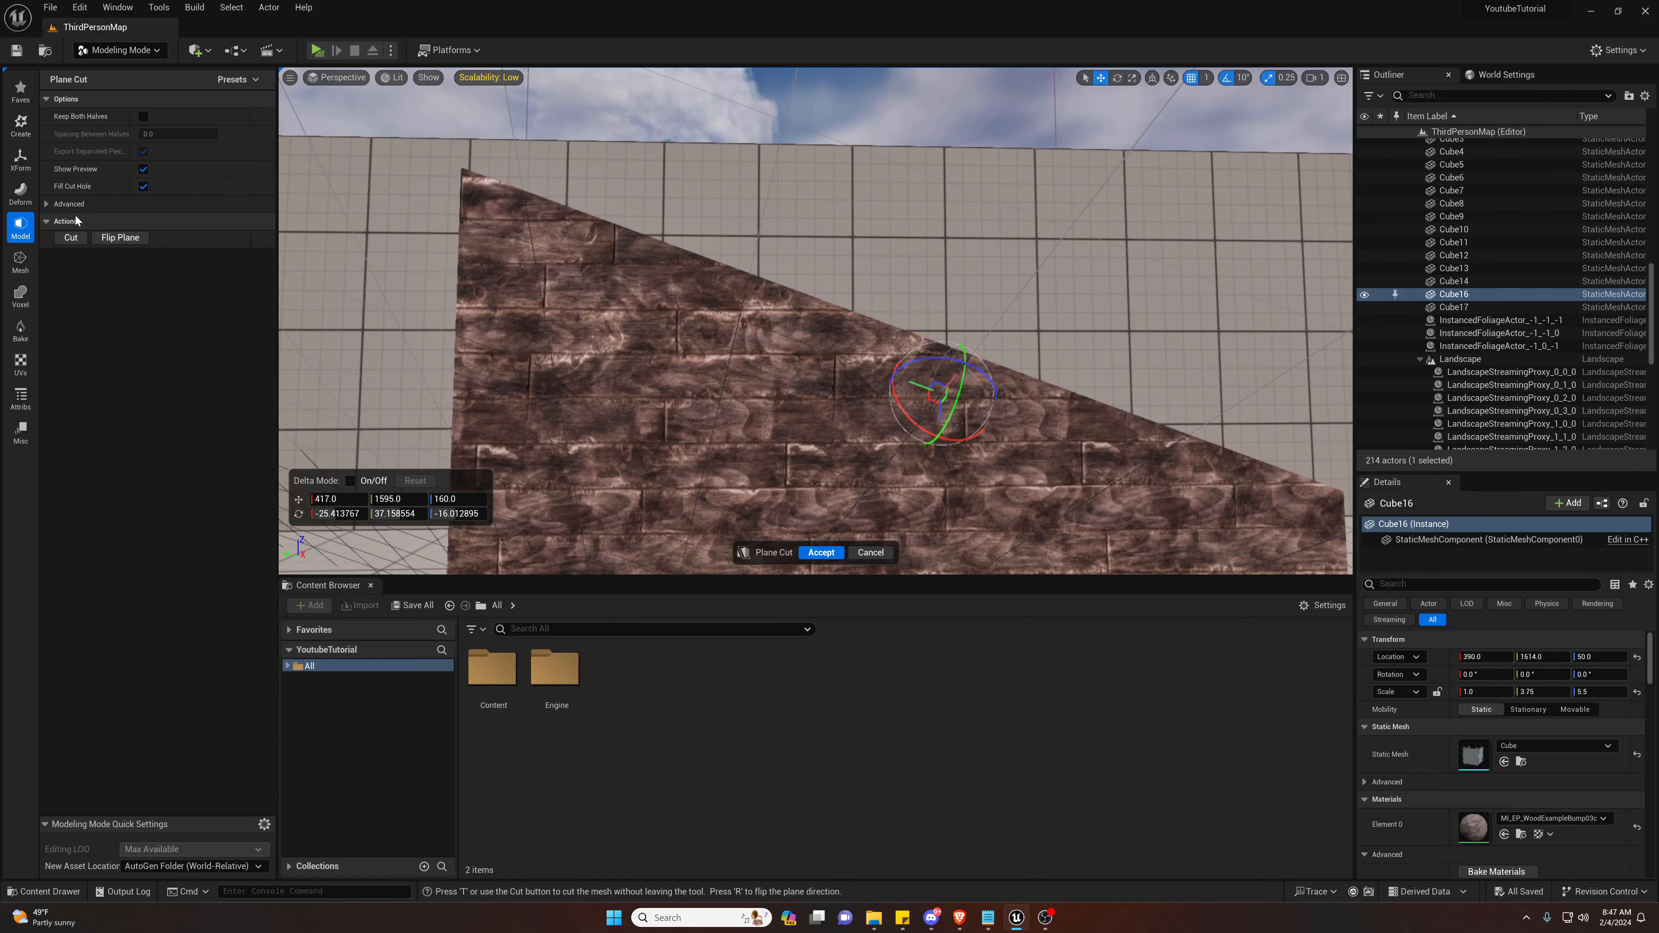
- Flip the cutting plane several times to compare which part of the block is kept, and cancel the Plane Cut
{"action": "left_click", "coordinate": [116, 241]}
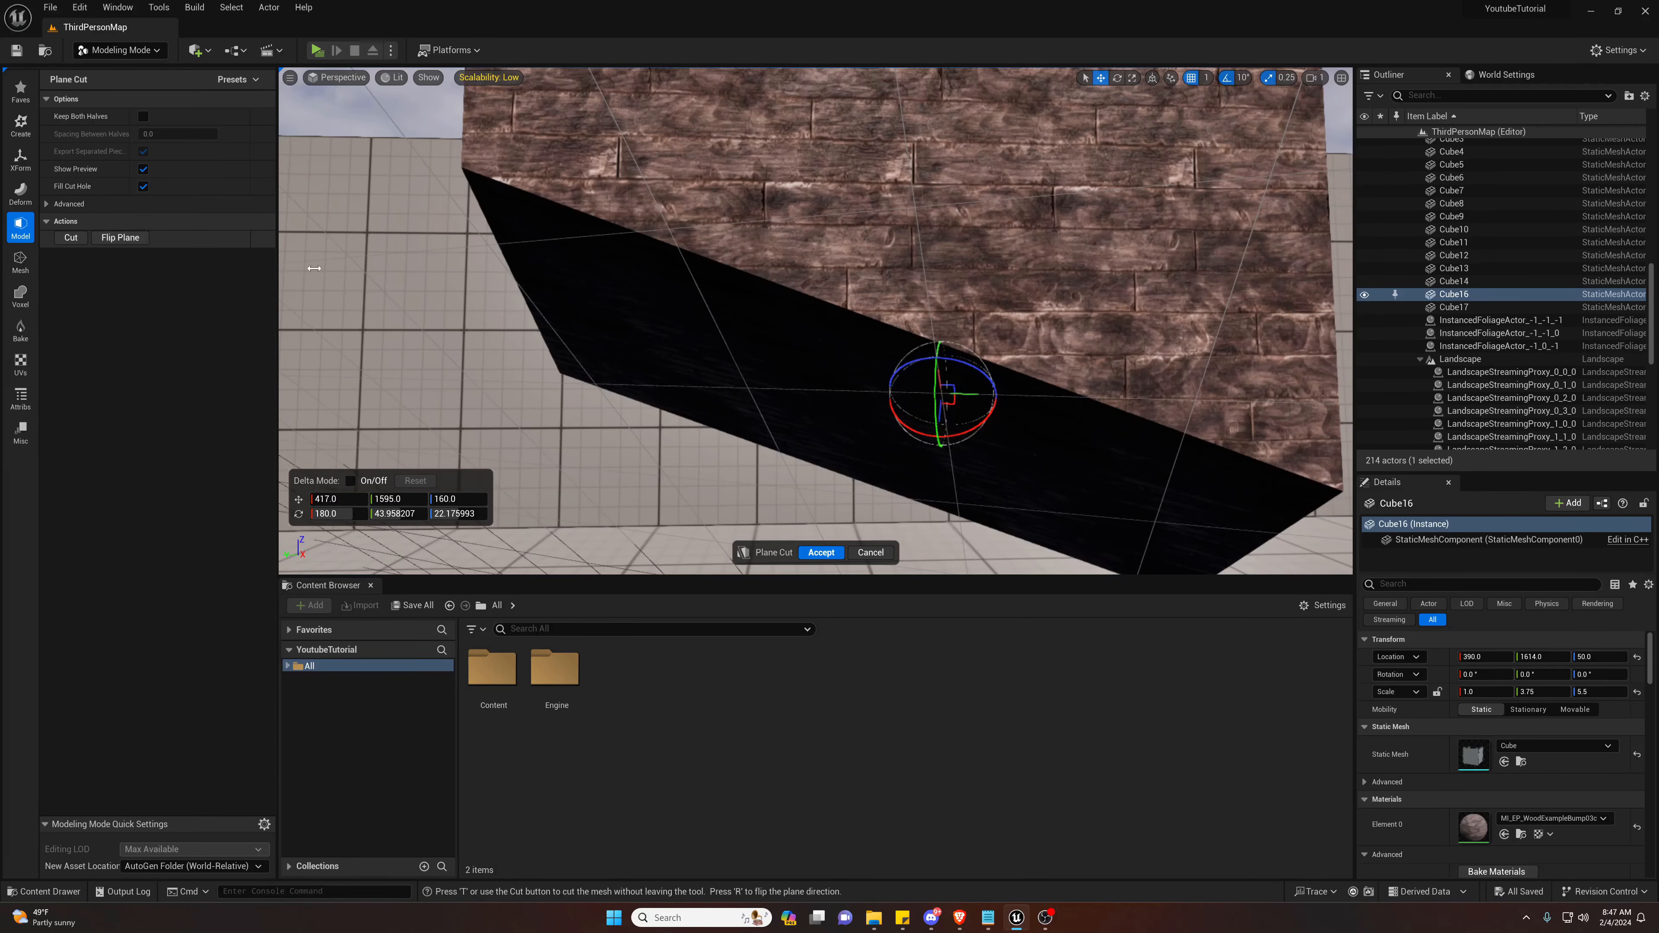
{"action": "right_click_drag", "start_coordinate": [714, 329], "coordinate": [714, 329]}
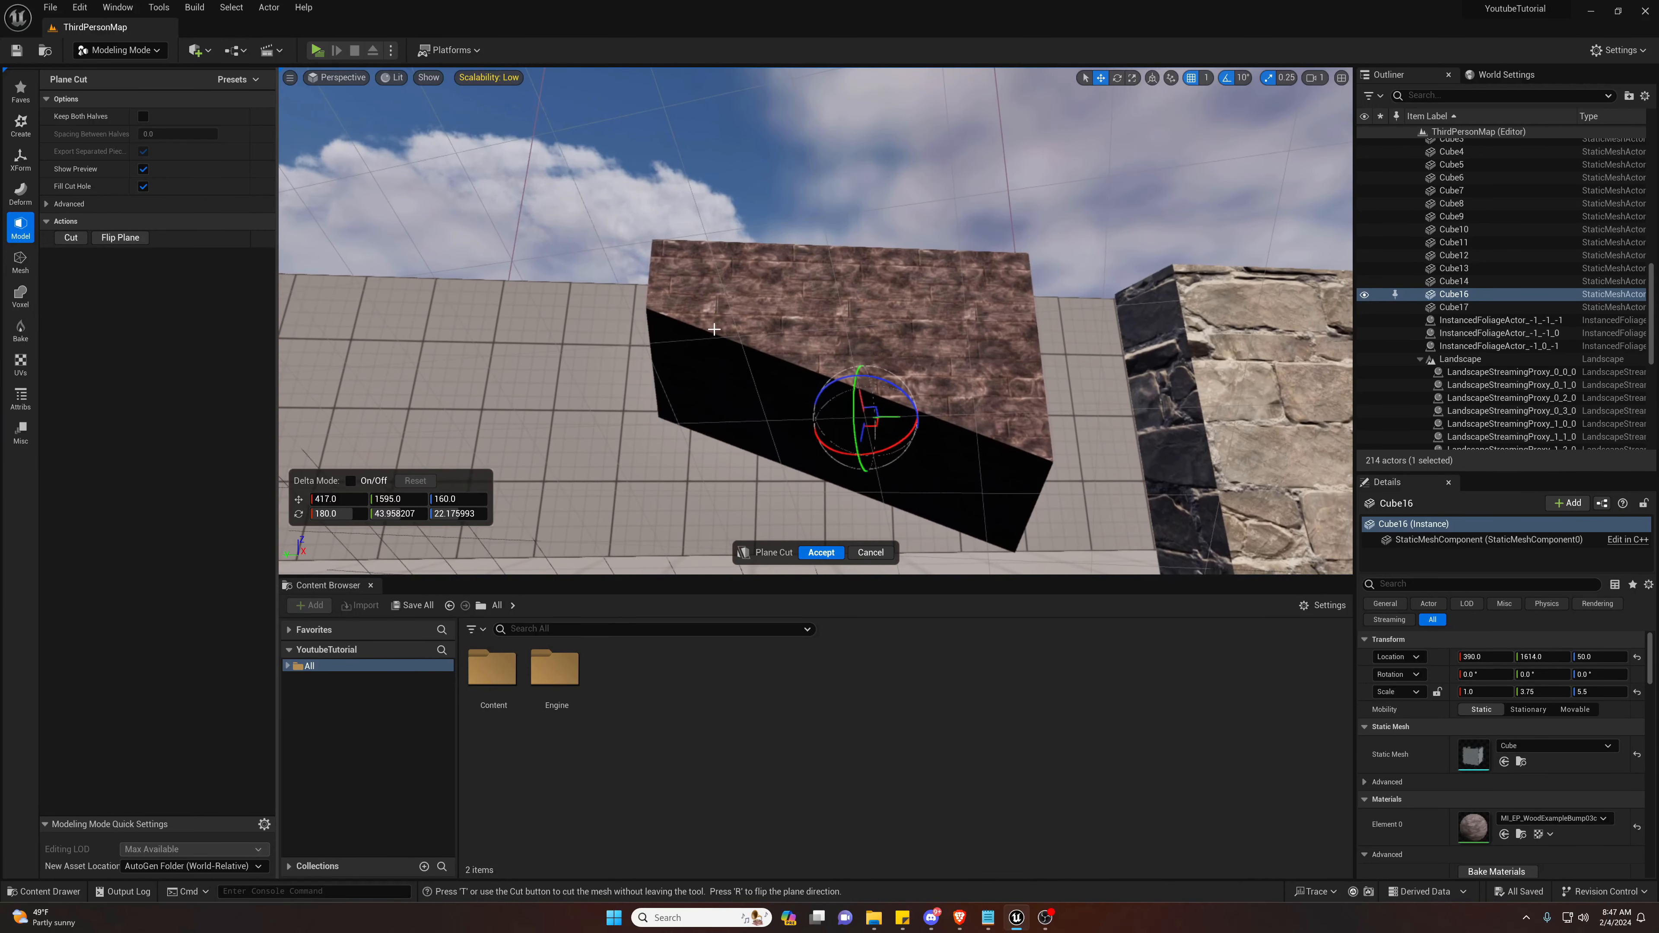
{"action": "left_click", "coordinate": [123, 242]}
{"action": "left_click", "coordinate": [123, 243]}
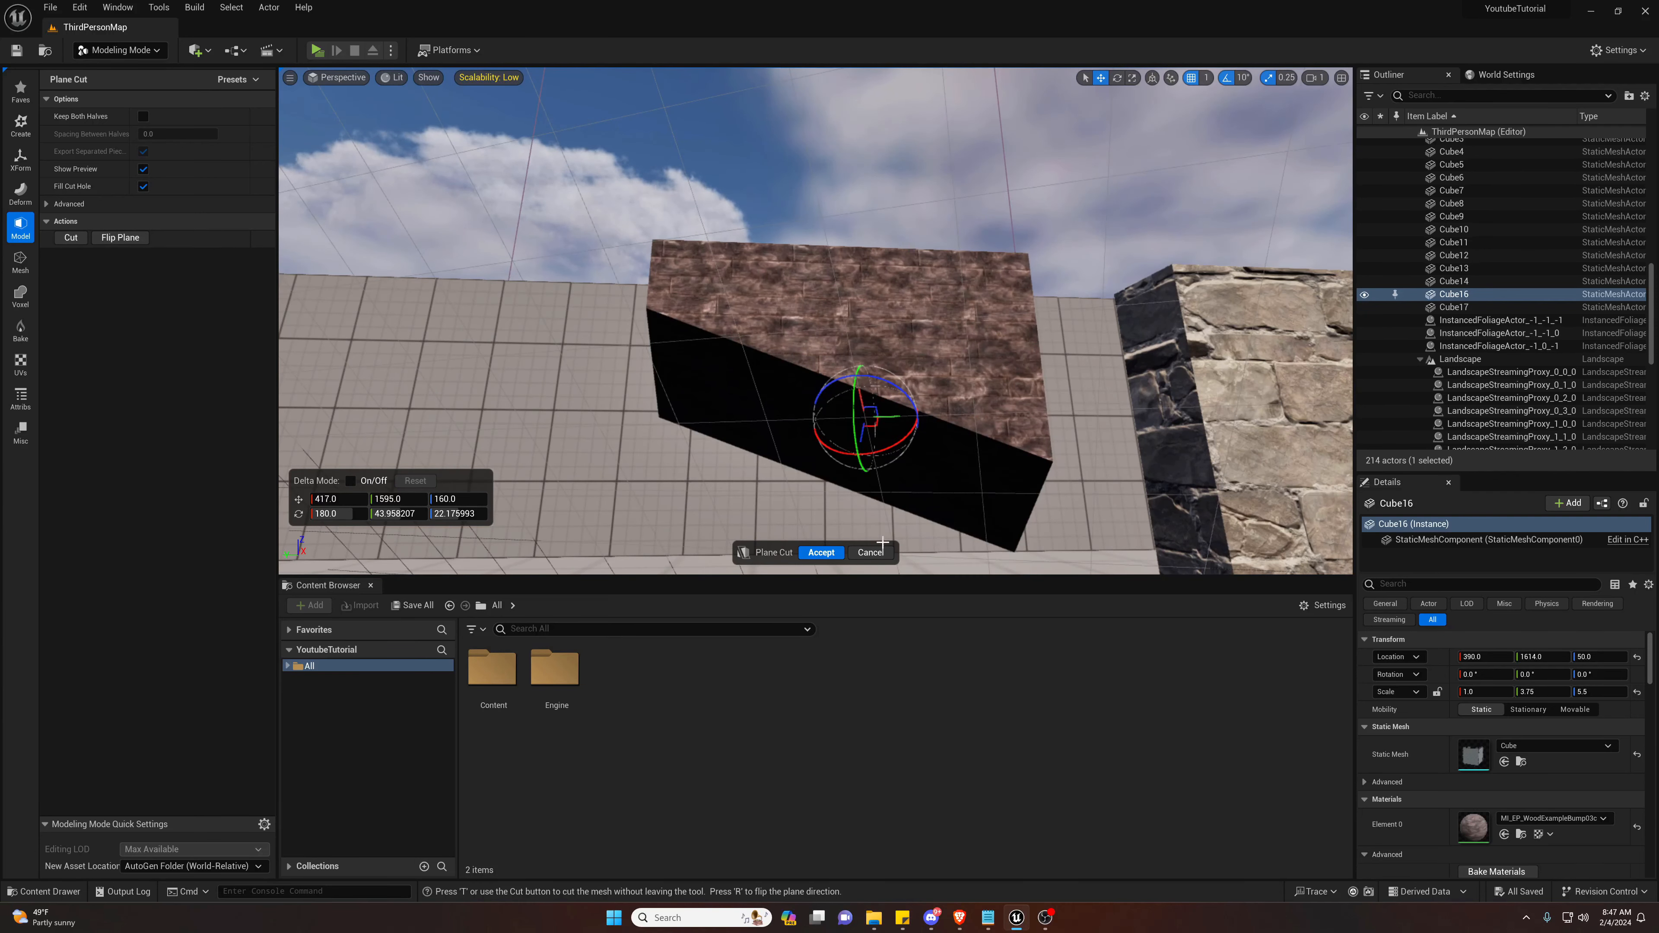
{"action": "left_click", "coordinate": [874, 553]}
- Start Subdivide on the brown block, inspect the smoothed preview, and set the Subdivision Level to 1
{"action": "right_click_drag", "start_coordinate": [542, 351], "coordinate": [631, 330]}
{"action": "left_click", "coordinate": [209, 86]}
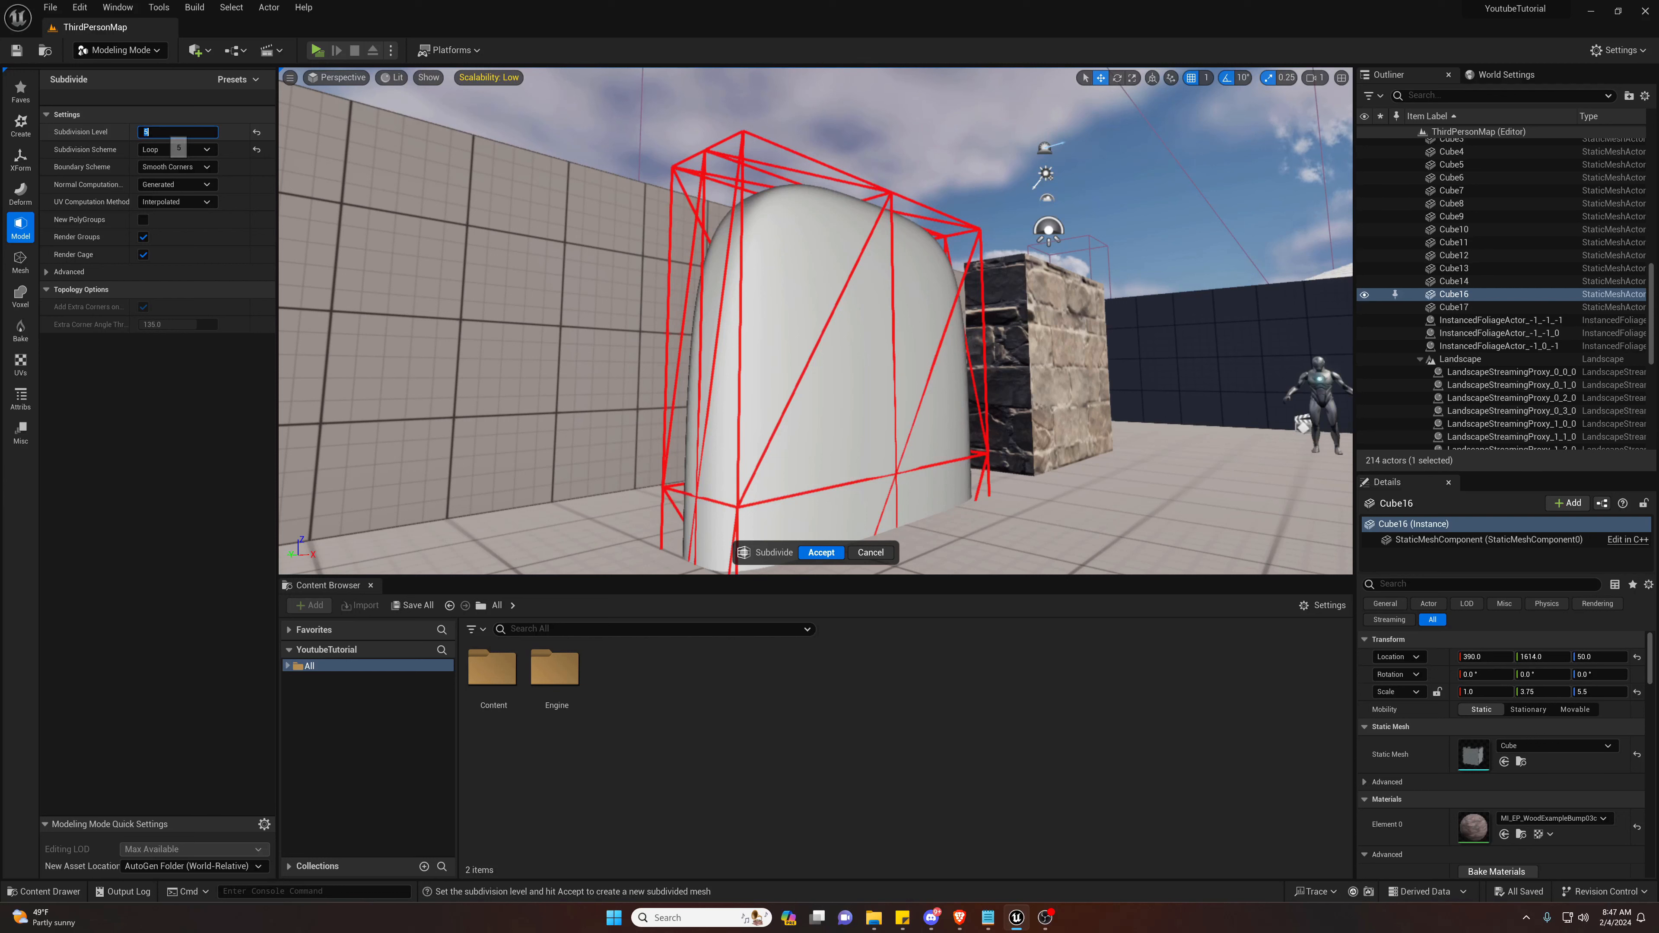
{"action": "right_click_drag", "start_coordinate": [457, 262], "coordinate": [418, 268]}
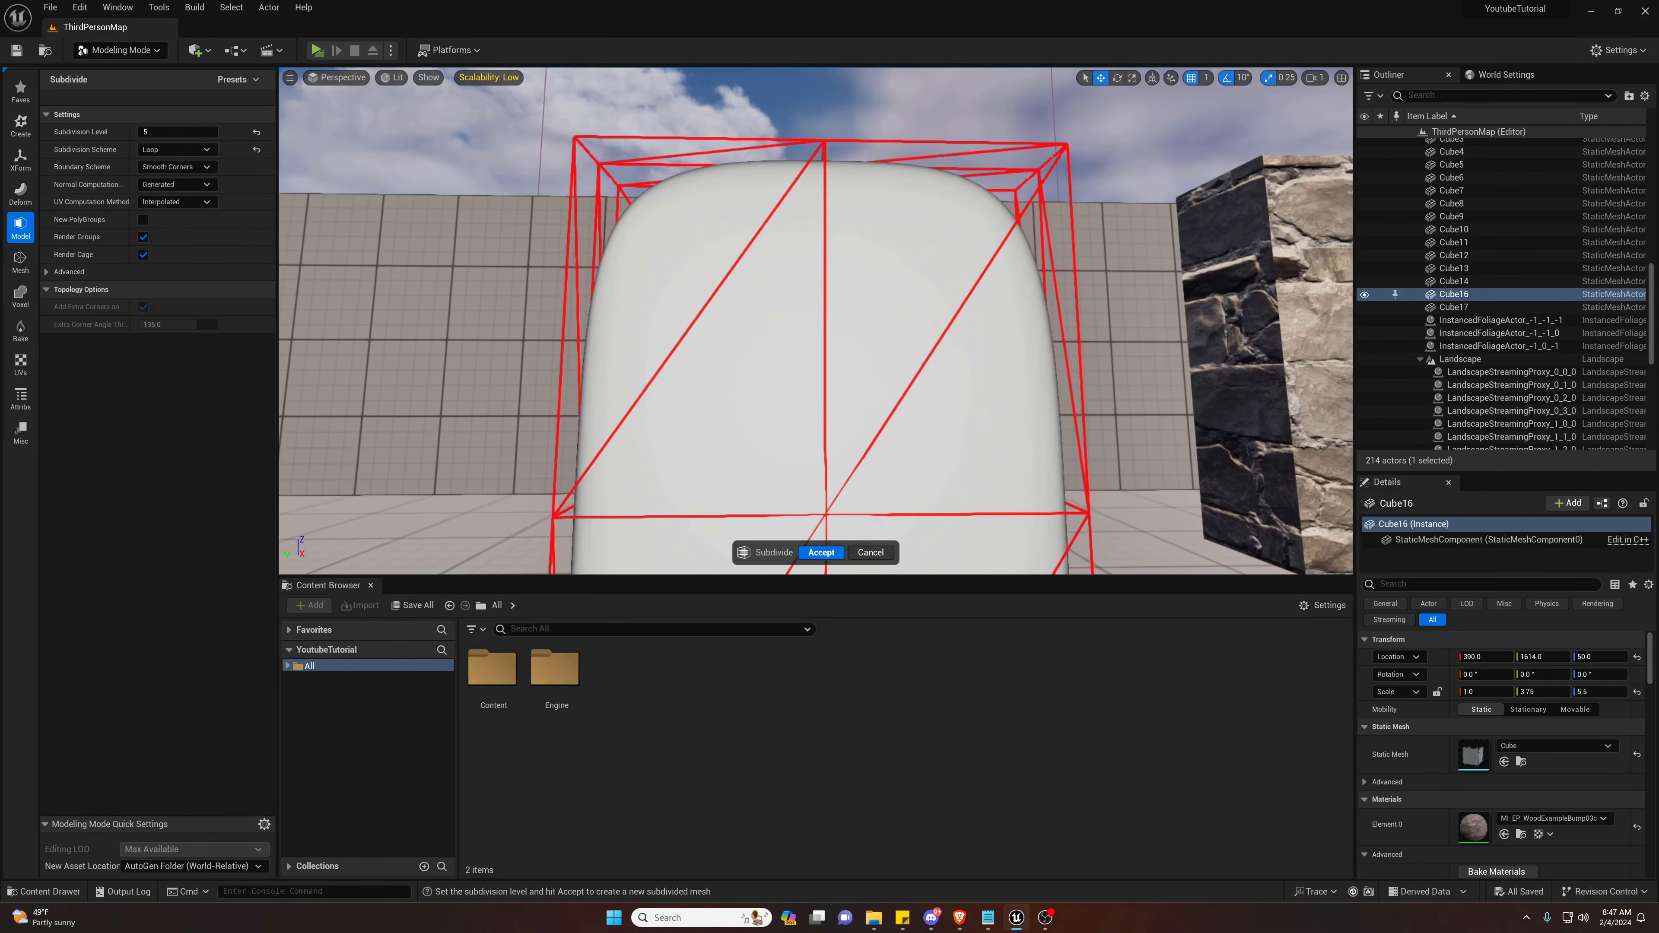
{"action": "right_click_drag", "start_coordinate": [718, 263], "coordinate": [718, 300]}
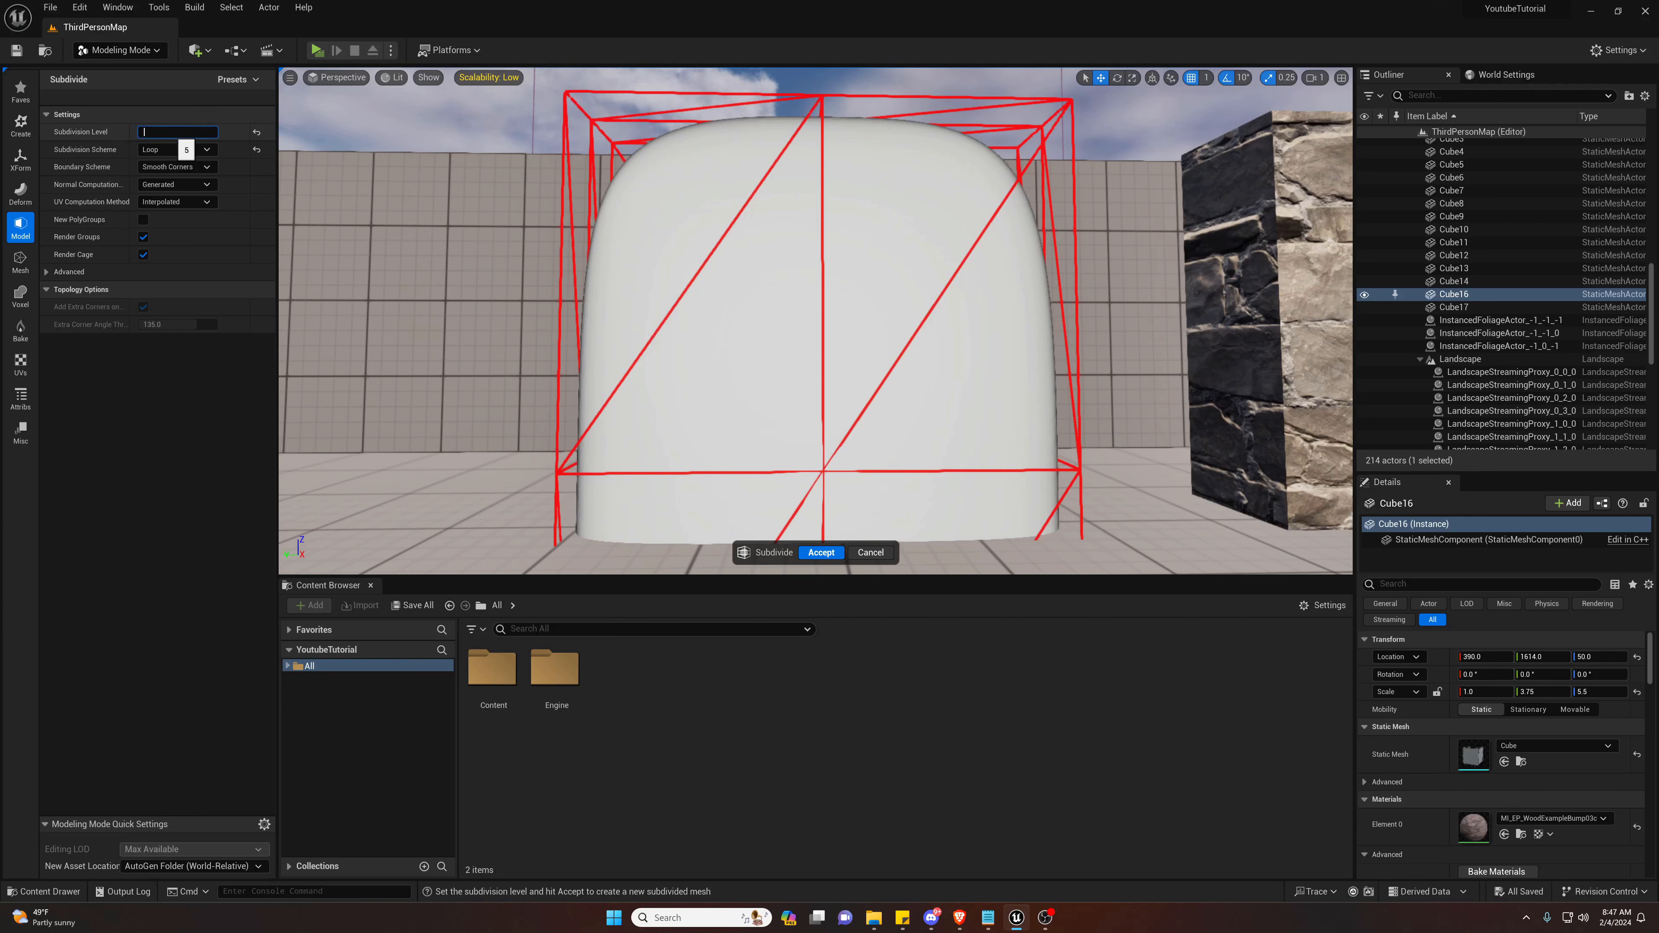
{"action": "key", "text": "Return"}
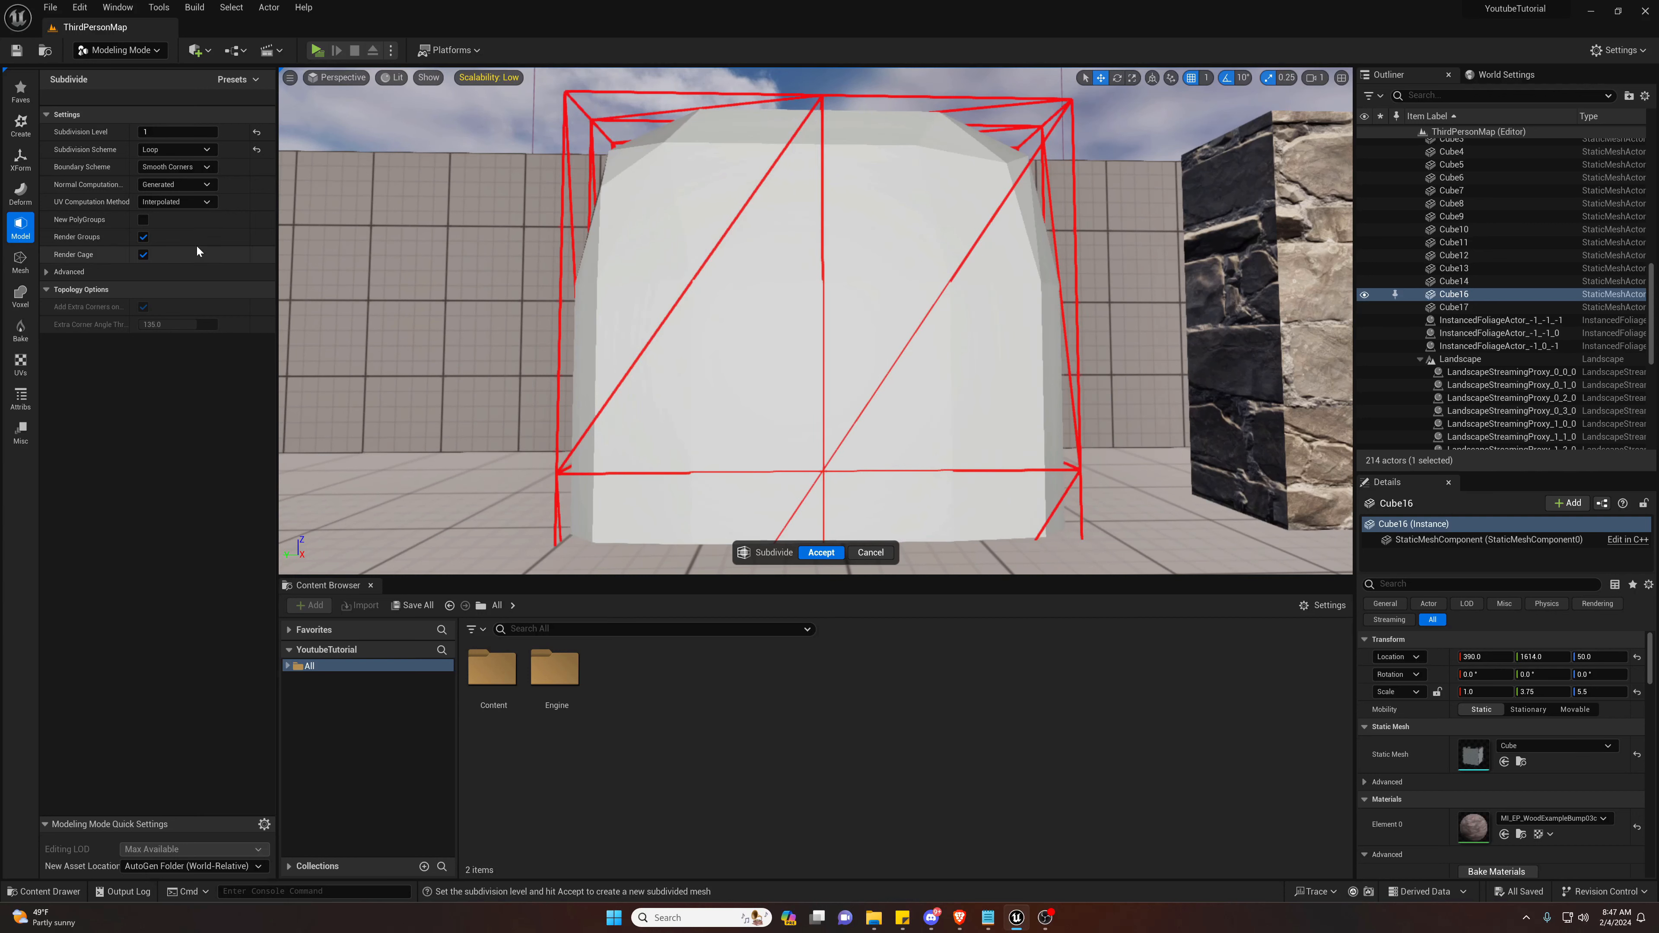
- Try the Sharp Corners boundary scheme, restore Smooth Corners, and cancel Subdivide
{"action": "left_click", "coordinate": [196, 168]}
{"action": "left_click", "coordinate": [178, 178]}
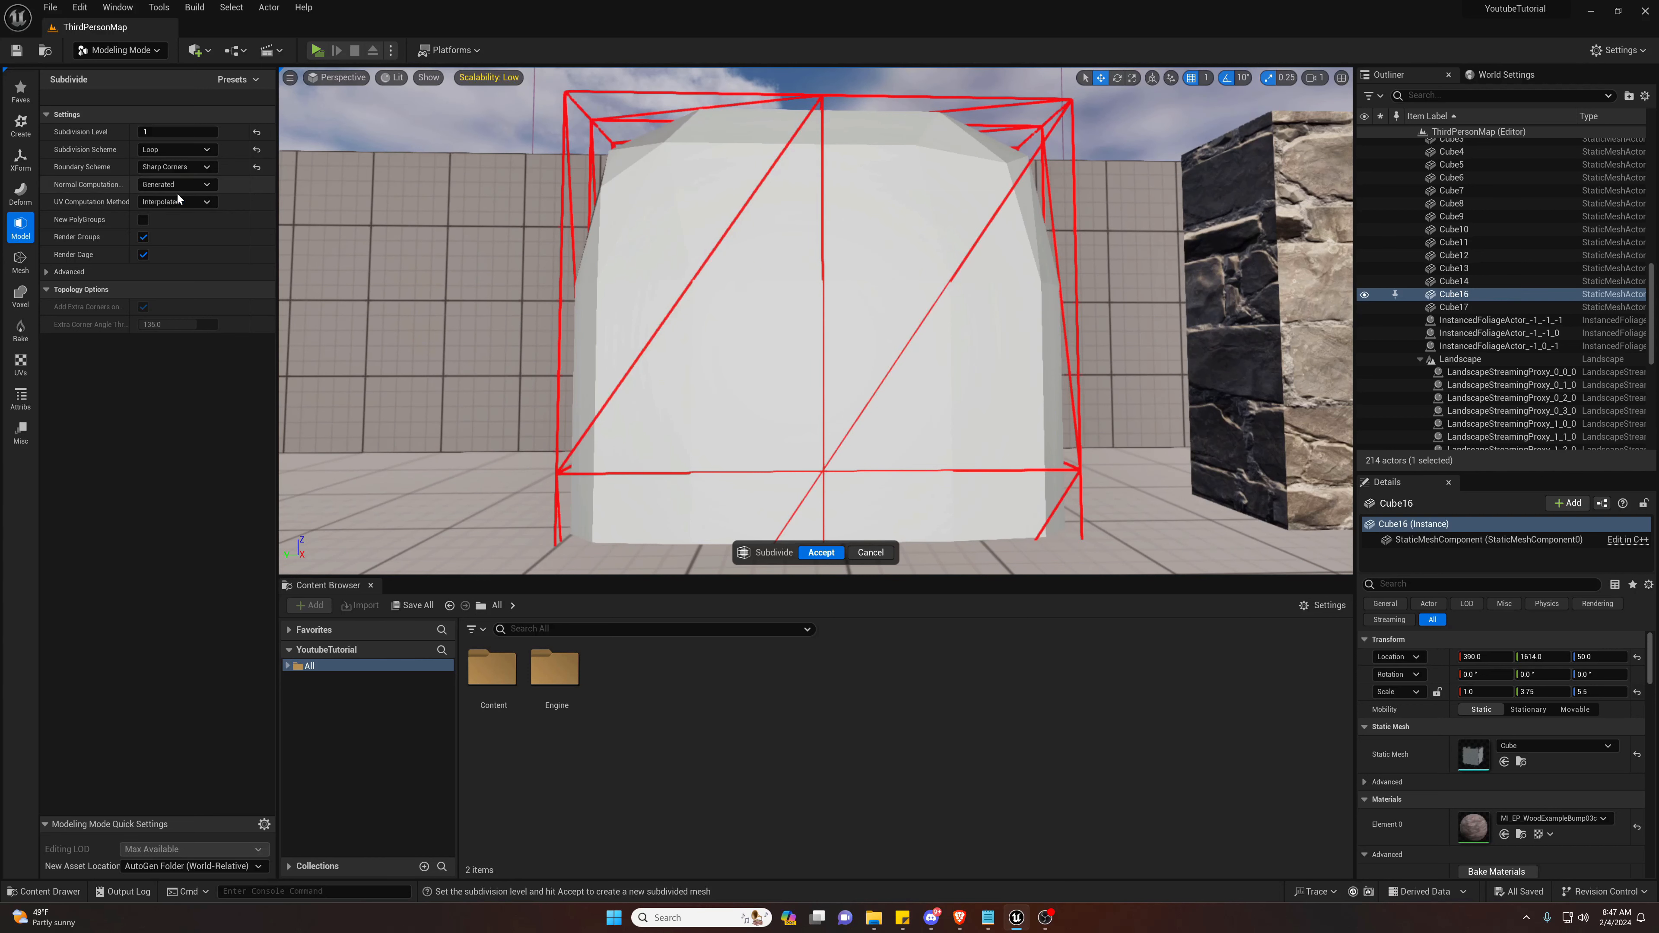
{"action": "left_click", "coordinate": [177, 181]}
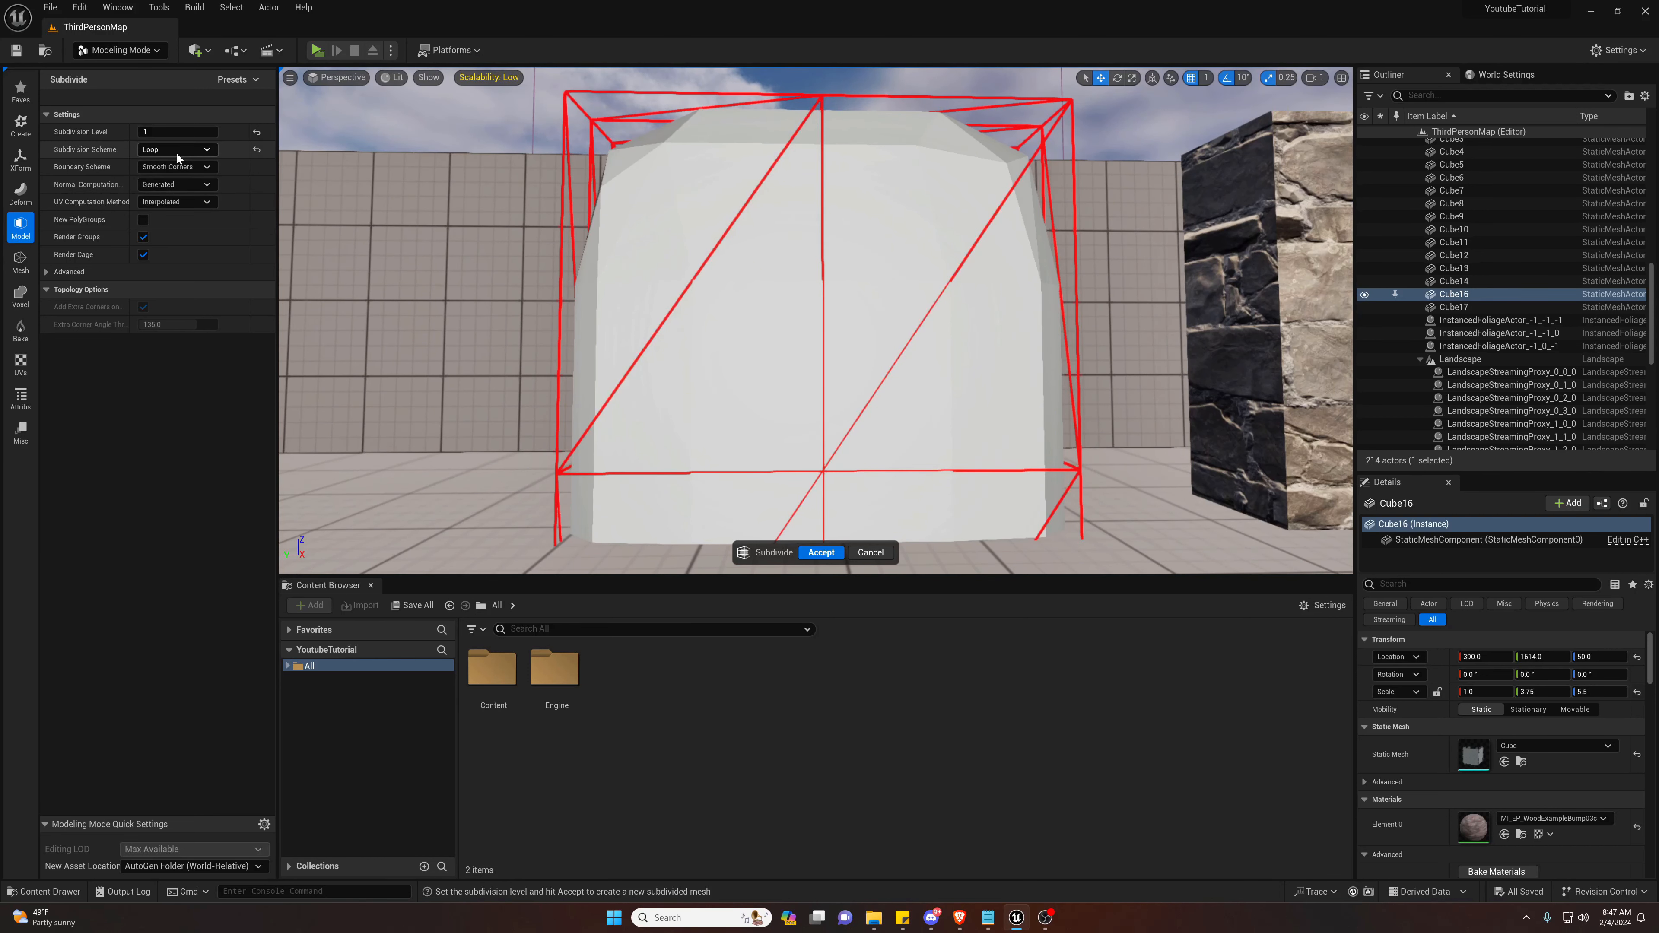
{"action": "left_click", "coordinate": [871, 552]}
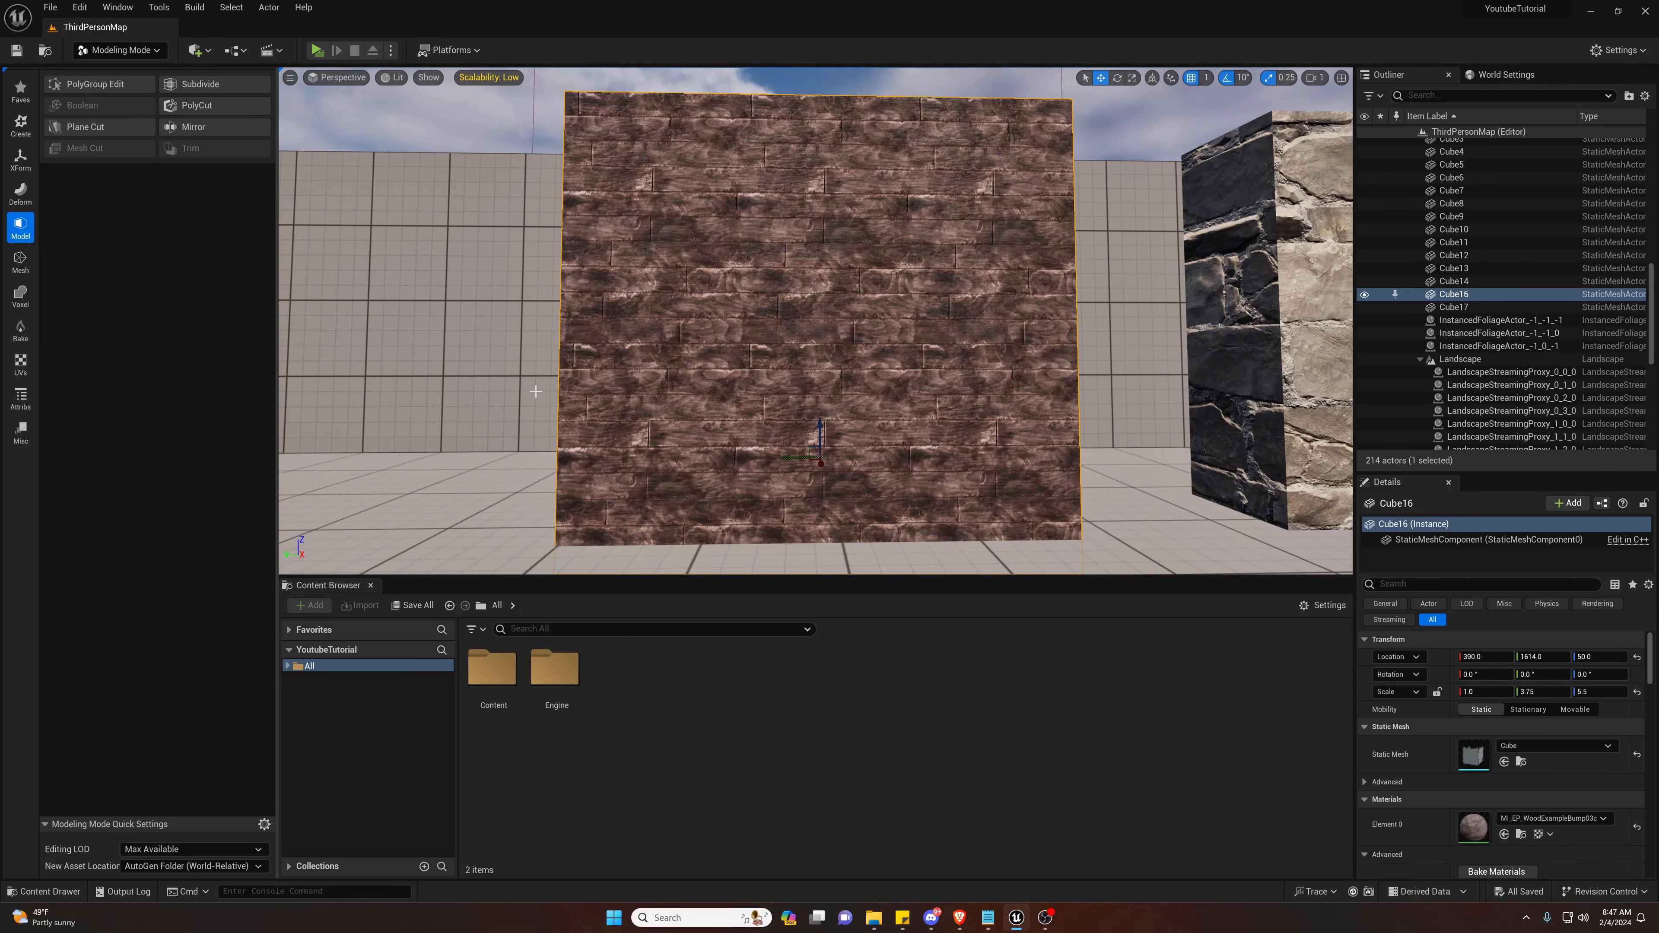
- Start the Dynamic Sculpt deformation tool on the brown block and set its brush type to Sculpt (Normal)
{"action": "left_click", "coordinate": [20, 261]}
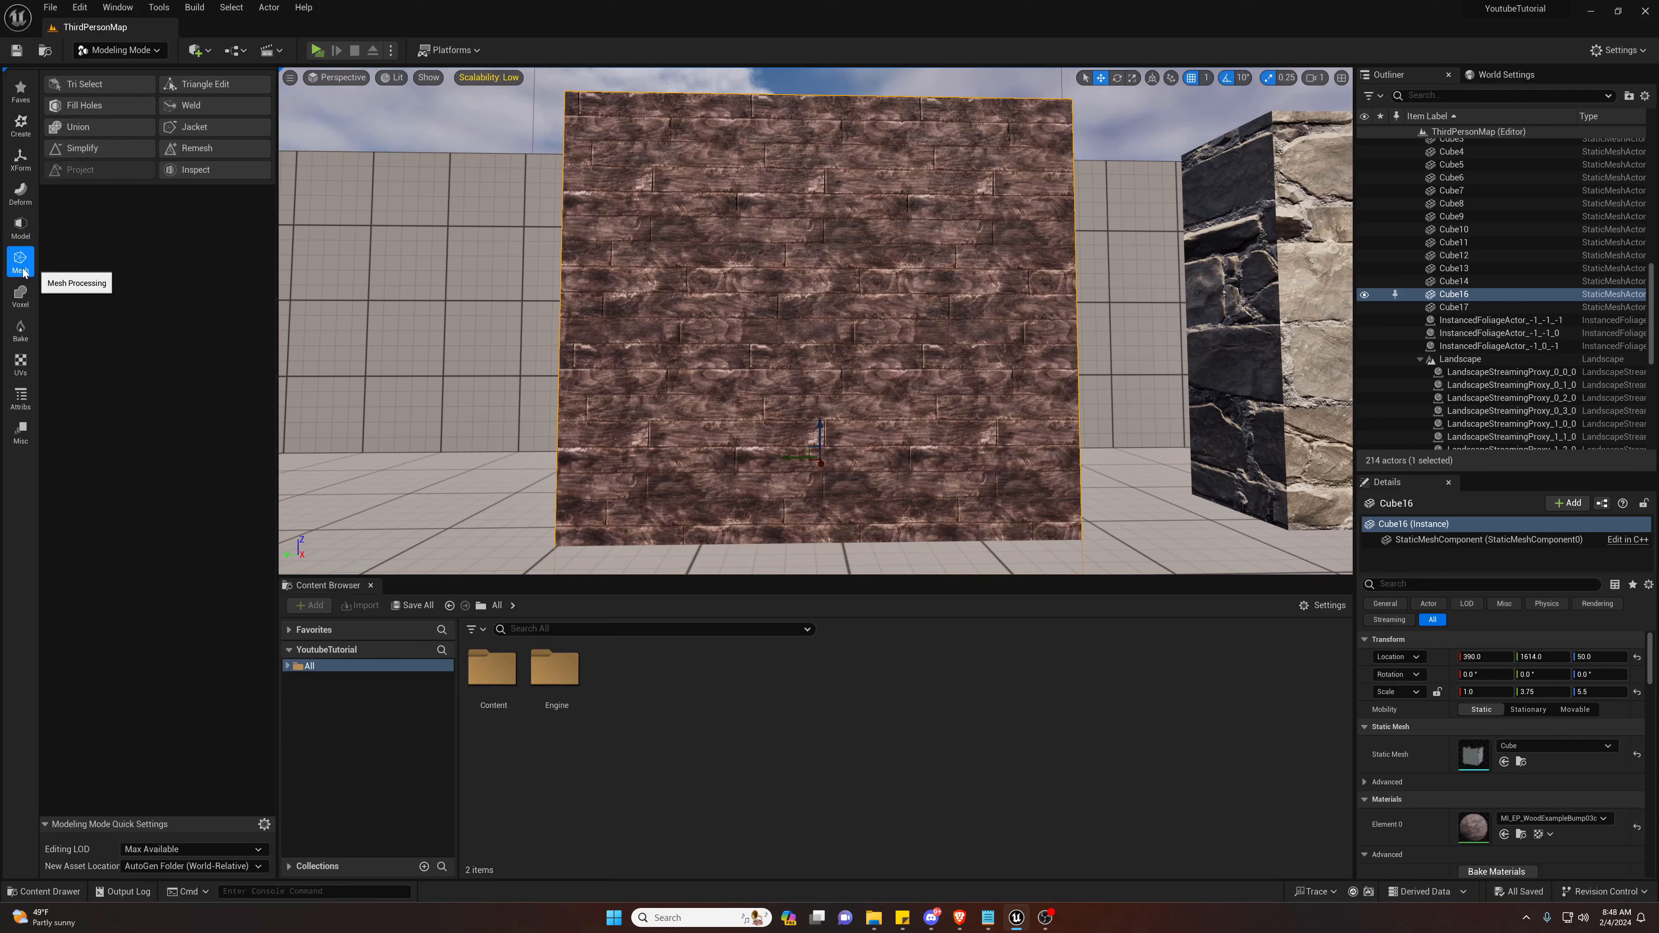
{"action": "left_click", "coordinate": [20, 196]}
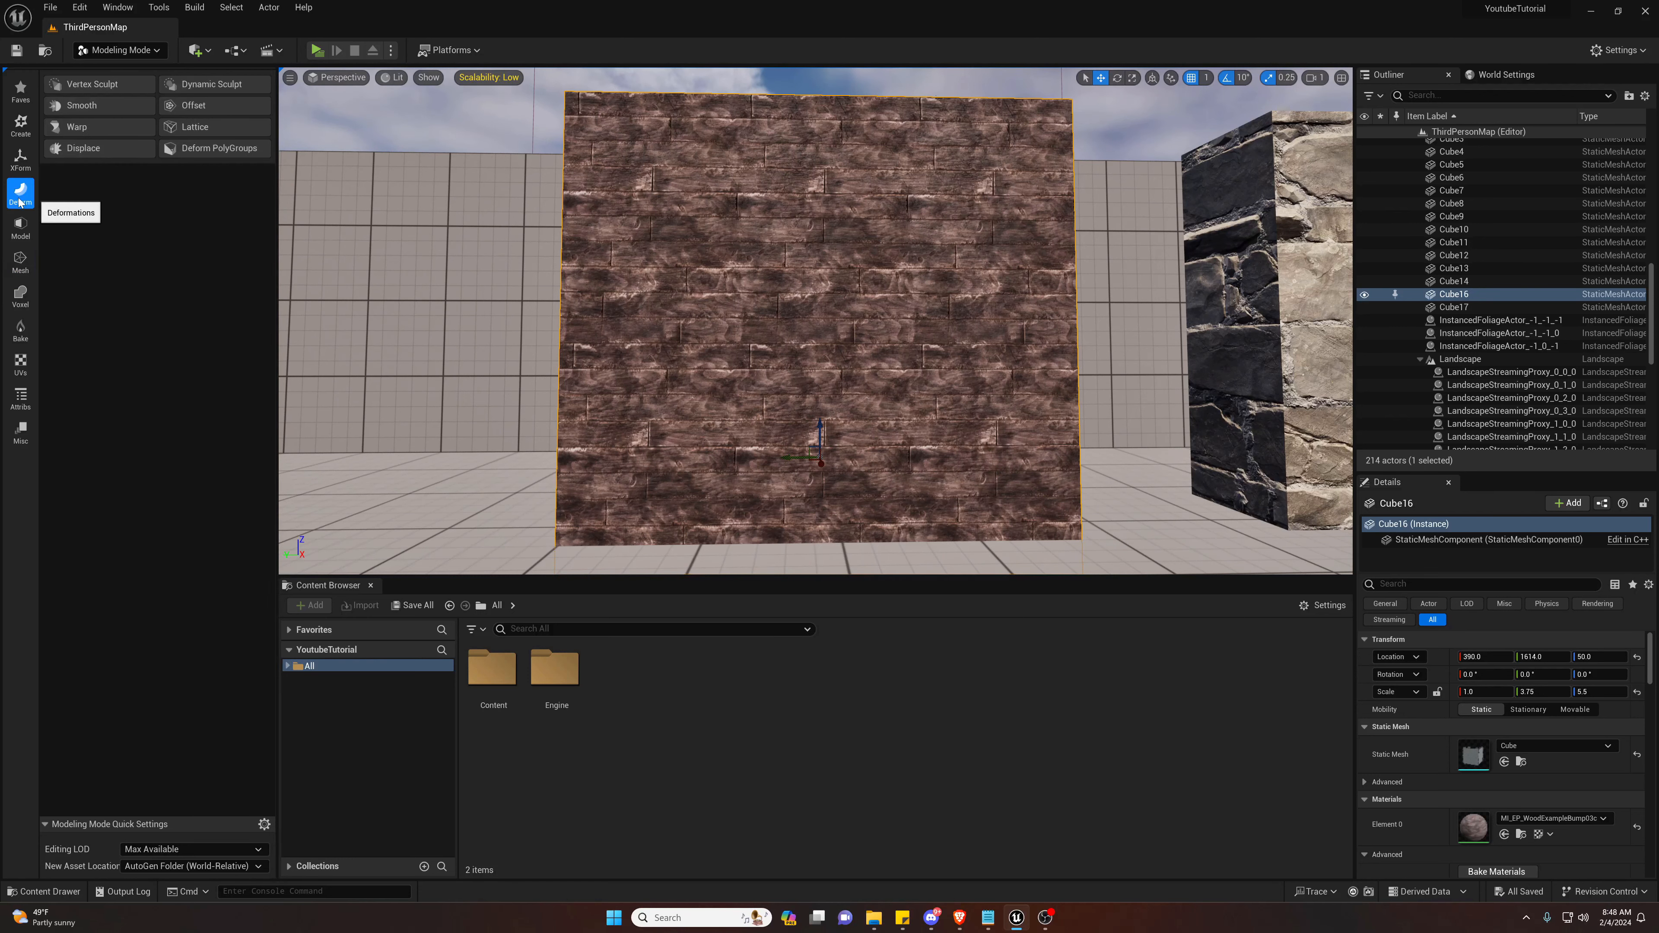
{"action": "right_click_drag", "start_coordinate": [836, 339], "coordinate": [849, 144]}
{"action": "key", "text": "w"}
{"action": "key", "text": "f"}
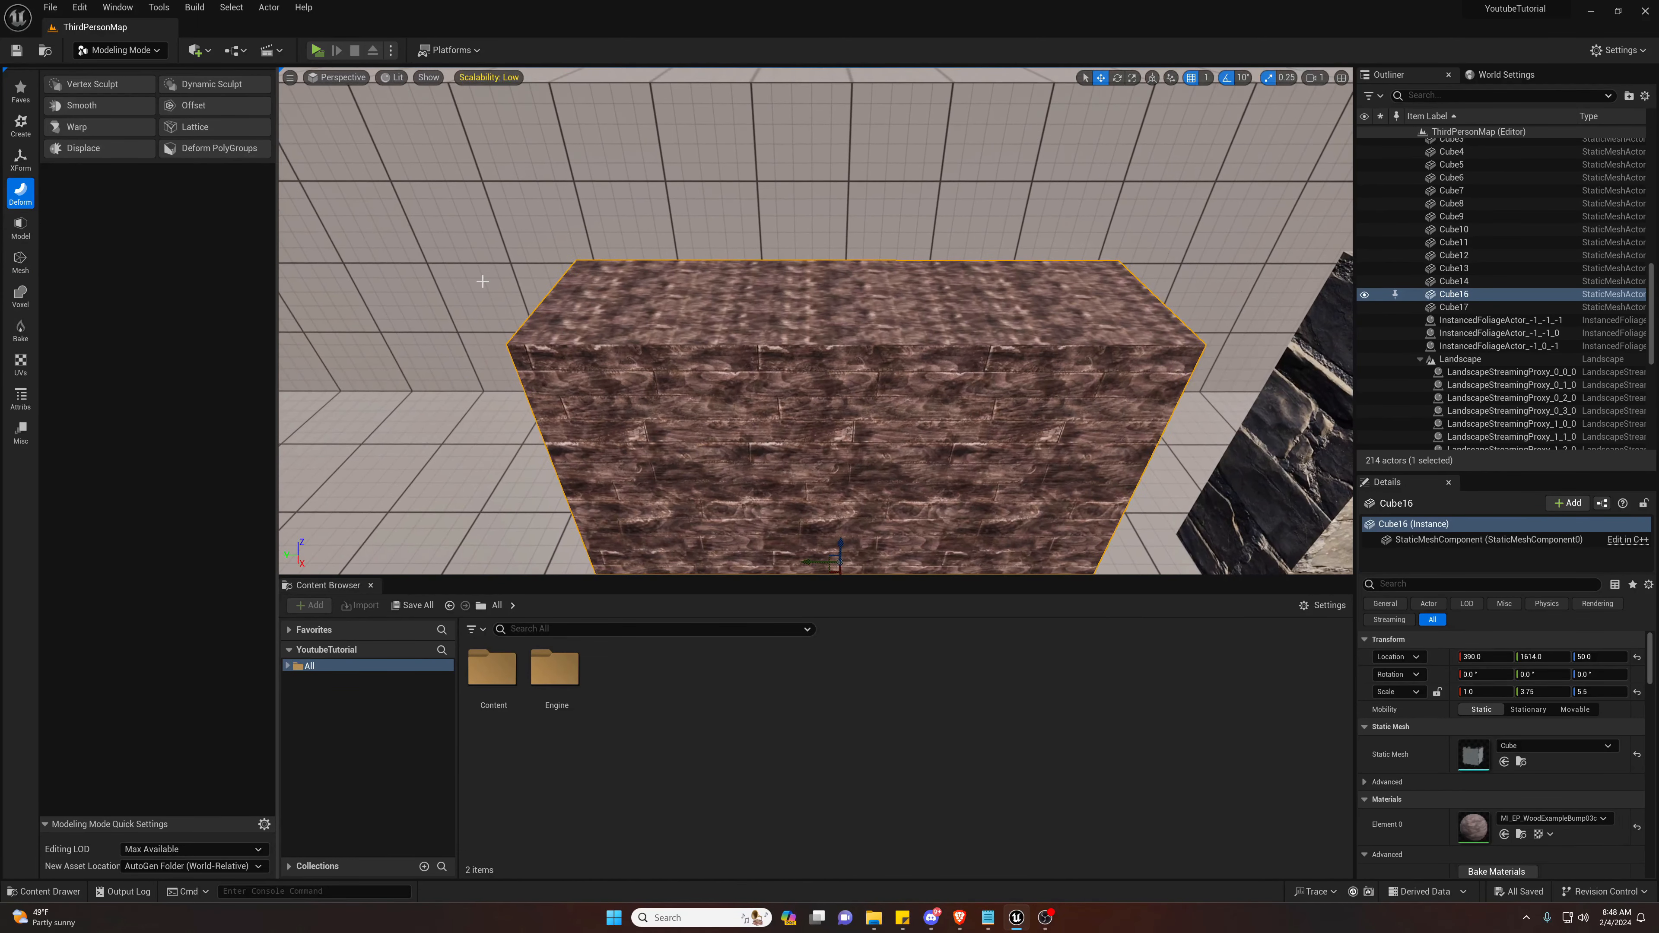
{"action": "left_click", "coordinate": [204, 85]}
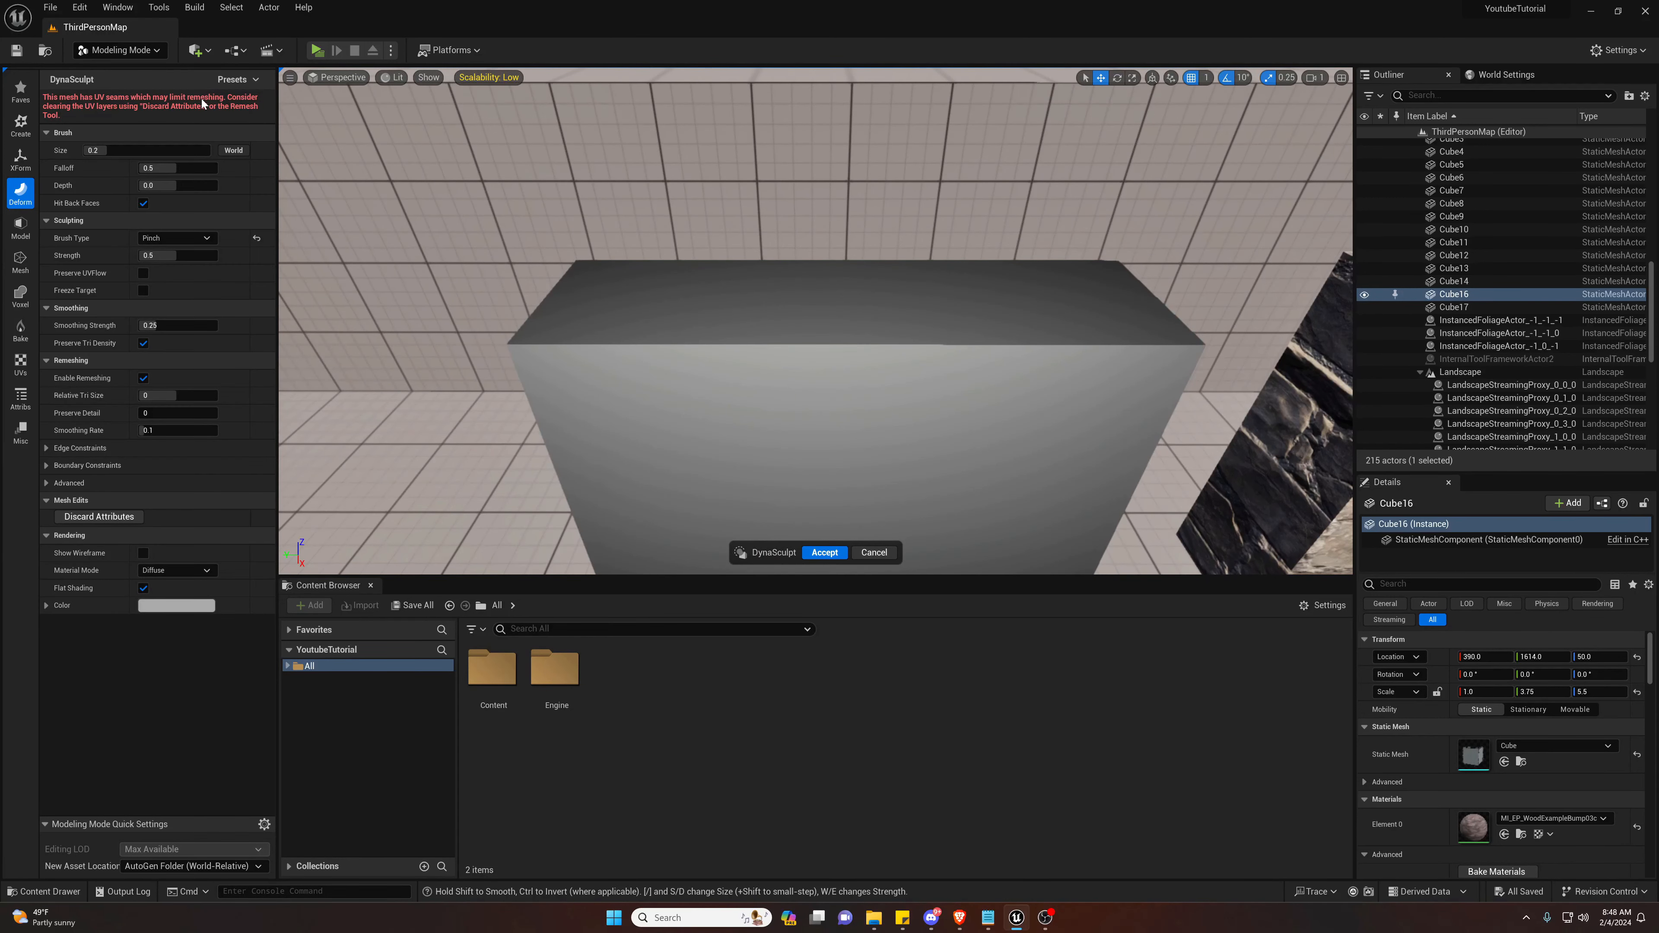
{"action": "left_click", "coordinate": [174, 238]}
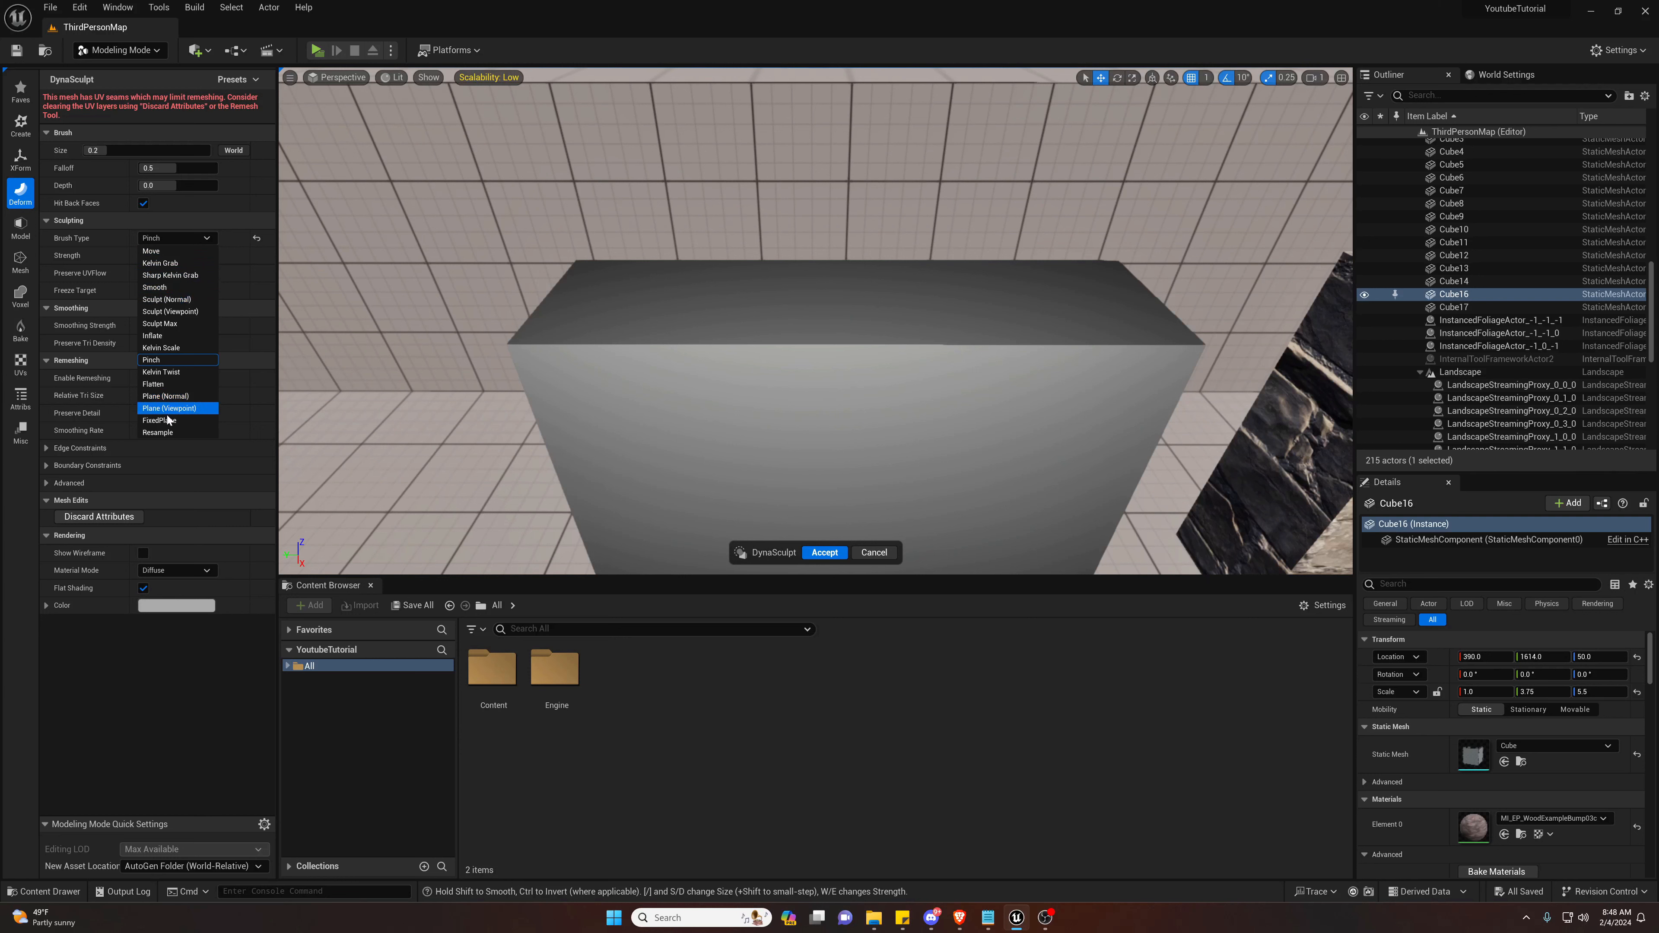
{"action": "left_click", "coordinate": [177, 301]}
- Sculpt bulges over the top, front and side faces of the block with the Sculpt (Normal) brush
{"action": "mouse_move", "coordinate": [605, 303]}
{"action": "left_mouse_down"}
{"action": "mouse_move", "coordinate": [611, 280]}
{"action": "mouse_move", "coordinate": [600, 295]}
{"action": "mouse_move", "coordinate": [921, 288]}
{"action": "mouse_move", "coordinate": [1114, 310]}
{"action": "mouse_move", "coordinate": [1074, 366]}
{"action": "mouse_move", "coordinate": [872, 370]}
{"action": "mouse_move", "coordinate": [586, 342]}
{"action": "mouse_move", "coordinate": [593, 278]}
{"action": "mouse_move", "coordinate": [822, 297]}
{"action": "mouse_move", "coordinate": [882, 321]}
{"action": "left_mouse_up"}
{"action": "mouse_move", "coordinate": [880, 322]}
{"action": "right_mouse_down"}
{"action": "mouse_move", "coordinate": [935, 366]}
{"action": "mouse_move", "coordinate": [982, 315]}
{"action": "mouse_move", "coordinate": [1052, 315]}
{"action": "right_mouse_up"}
{"action": "mouse_move", "coordinate": [472, 349]}
{"action": "left_mouse_down"}
{"action": "mouse_move", "coordinate": [759, 370]}
{"action": "mouse_move", "coordinate": [797, 461]}
{"action": "mouse_move", "coordinate": [556, 516]}
{"action": "mouse_move", "coordinate": [451, 431]}
{"action": "mouse_move", "coordinate": [705, 385]}
{"action": "left_mouse_up"}
{"action": "mouse_move", "coordinate": [705, 385]}
{"action": "right_mouse_down"}
{"action": "mouse_move", "coordinate": [843, 294]}
{"action": "mouse_move", "coordinate": [733, 326]}
{"action": "right_mouse_up"}
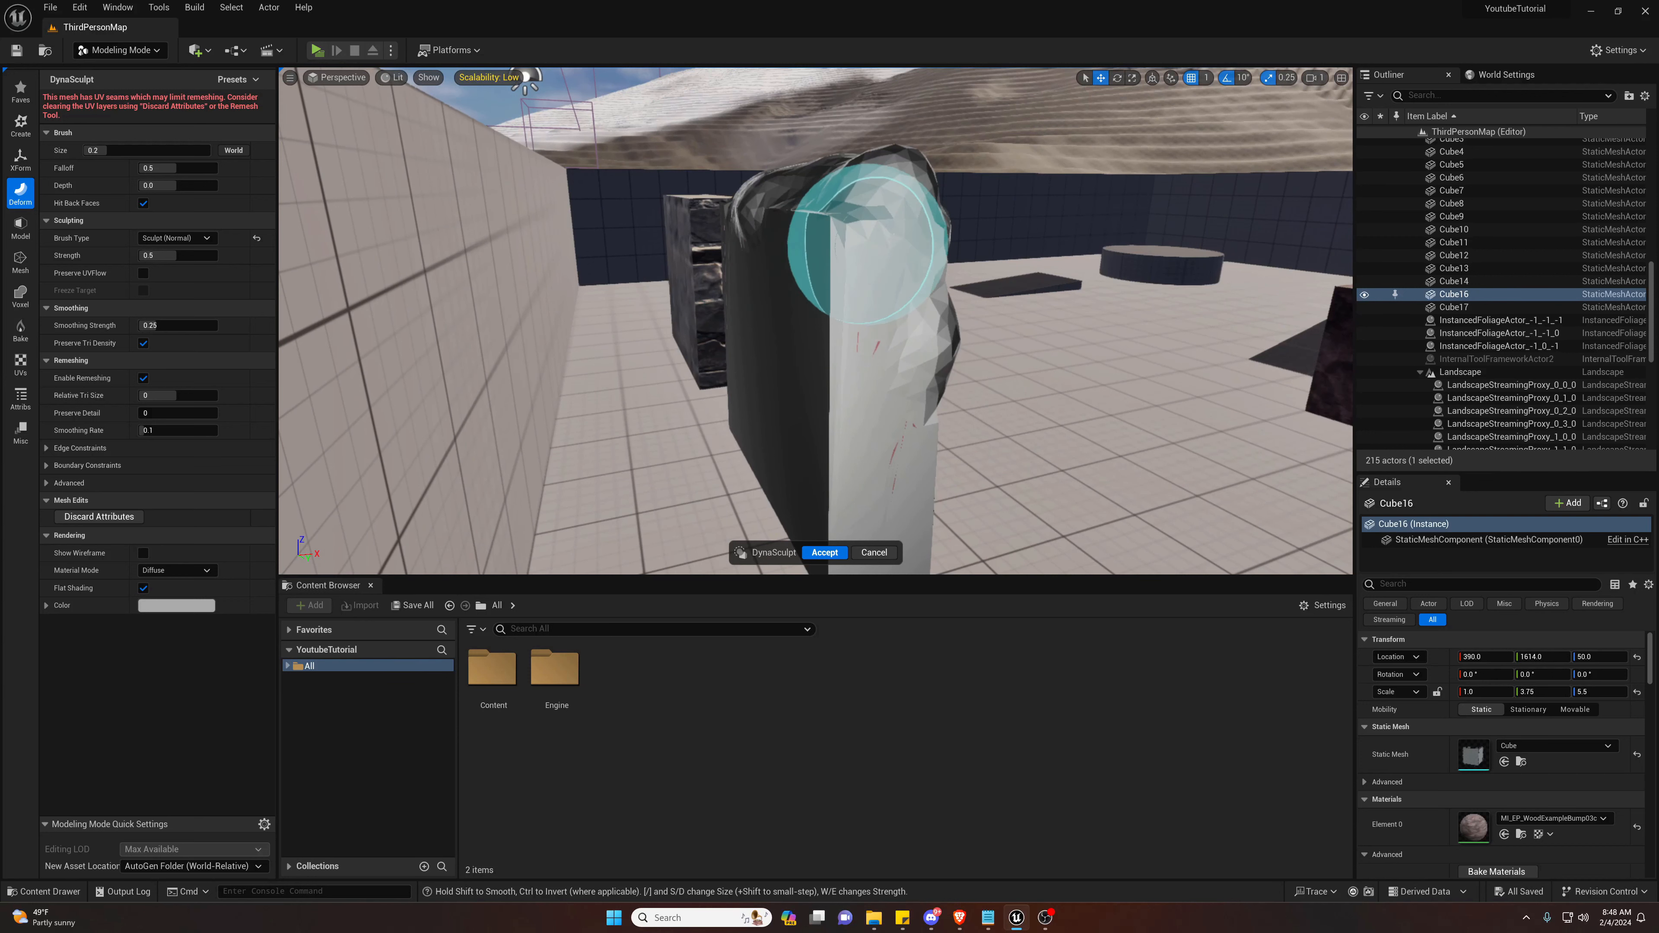
{"action": "mouse_move", "coordinate": [883, 415]}
{"action": "left_mouse_down"}
{"action": "mouse_move", "coordinate": [796, 400]}
{"action": "mouse_move", "coordinate": [808, 278]}
{"action": "mouse_move", "coordinate": [778, 204]}
{"action": "mouse_move", "coordinate": [763, 428]}
{"action": "mouse_move", "coordinate": [733, 275]}
{"action": "left_mouse_up"}
{"action": "mouse_move", "coordinate": [733, 276]}
{"action": "right_mouse_down"}
{"action": "mouse_move", "coordinate": [881, 408]}
{"action": "mouse_move", "coordinate": [599, 355]}
{"action": "mouse_move", "coordinate": [744, 374]}
{"action": "mouse_move", "coordinate": [833, 334]}
{"action": "right_mouse_up"}
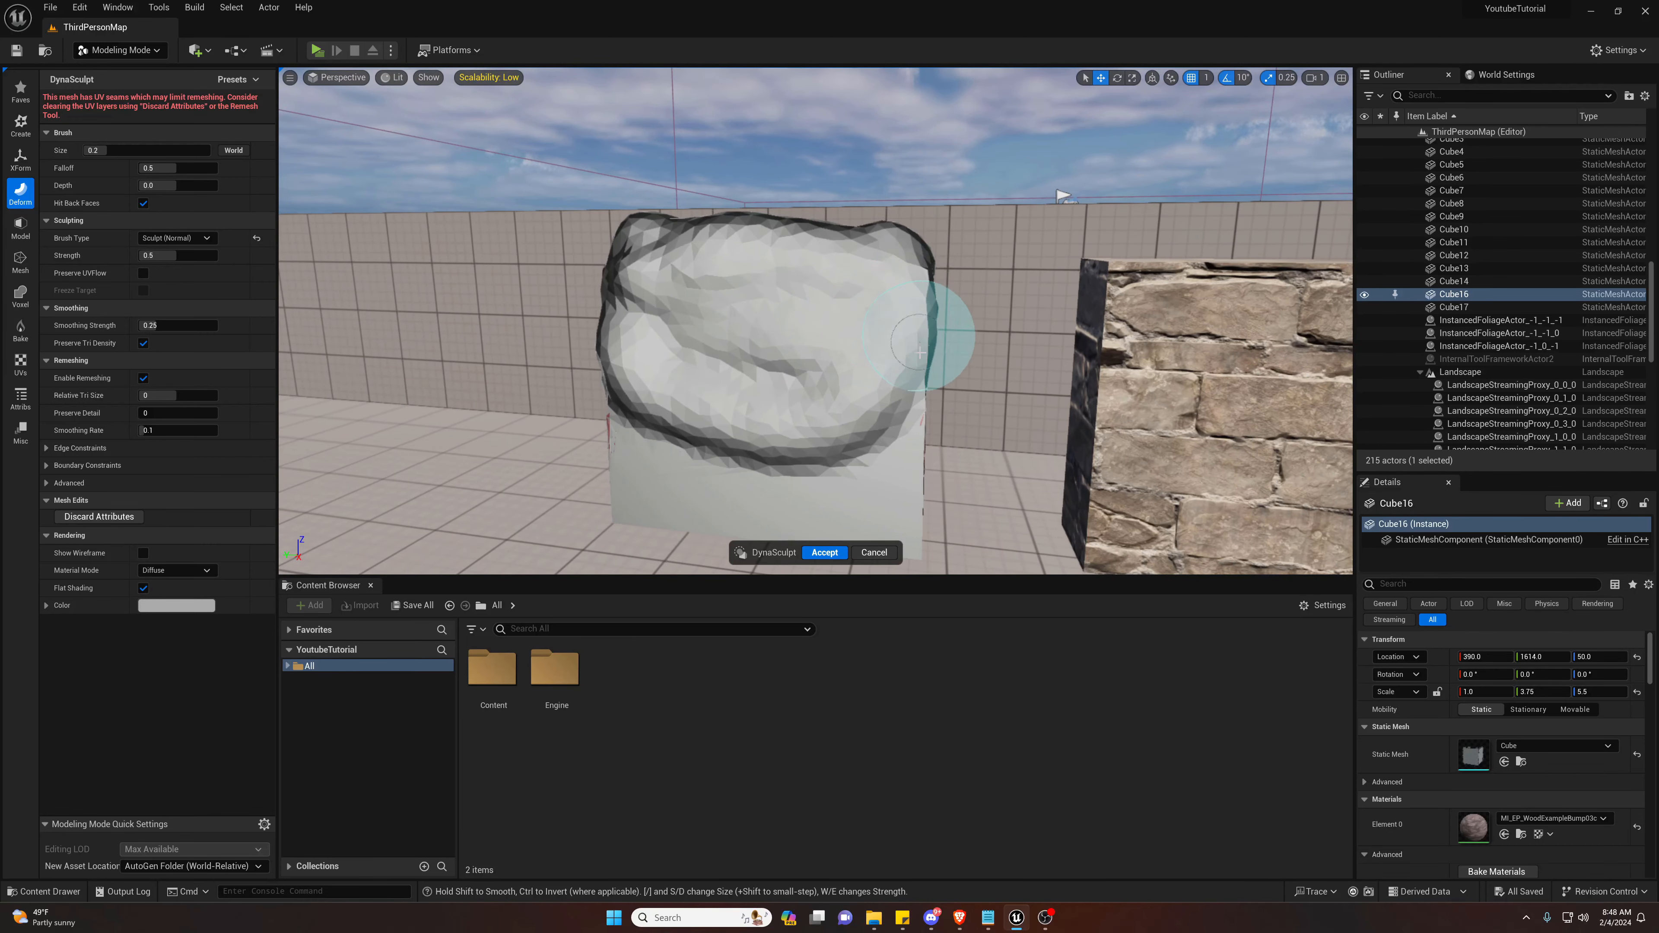
{"action": "mouse_move", "coordinate": [921, 417]}
{"action": "left_mouse_down"}
{"action": "mouse_move", "coordinate": [874, 463]}
{"action": "mouse_move", "coordinate": [622, 437]}
{"action": "mouse_move", "coordinate": [693, 275]}
{"action": "left_mouse_up"}
{"action": "mouse_move", "coordinate": [692, 274]}
{"action": "right_mouse_down"}
{"action": "mouse_move", "coordinate": [822, 296]}
{"action": "mouse_move", "coordinate": [796, 300]}
{"action": "right_mouse_up"}
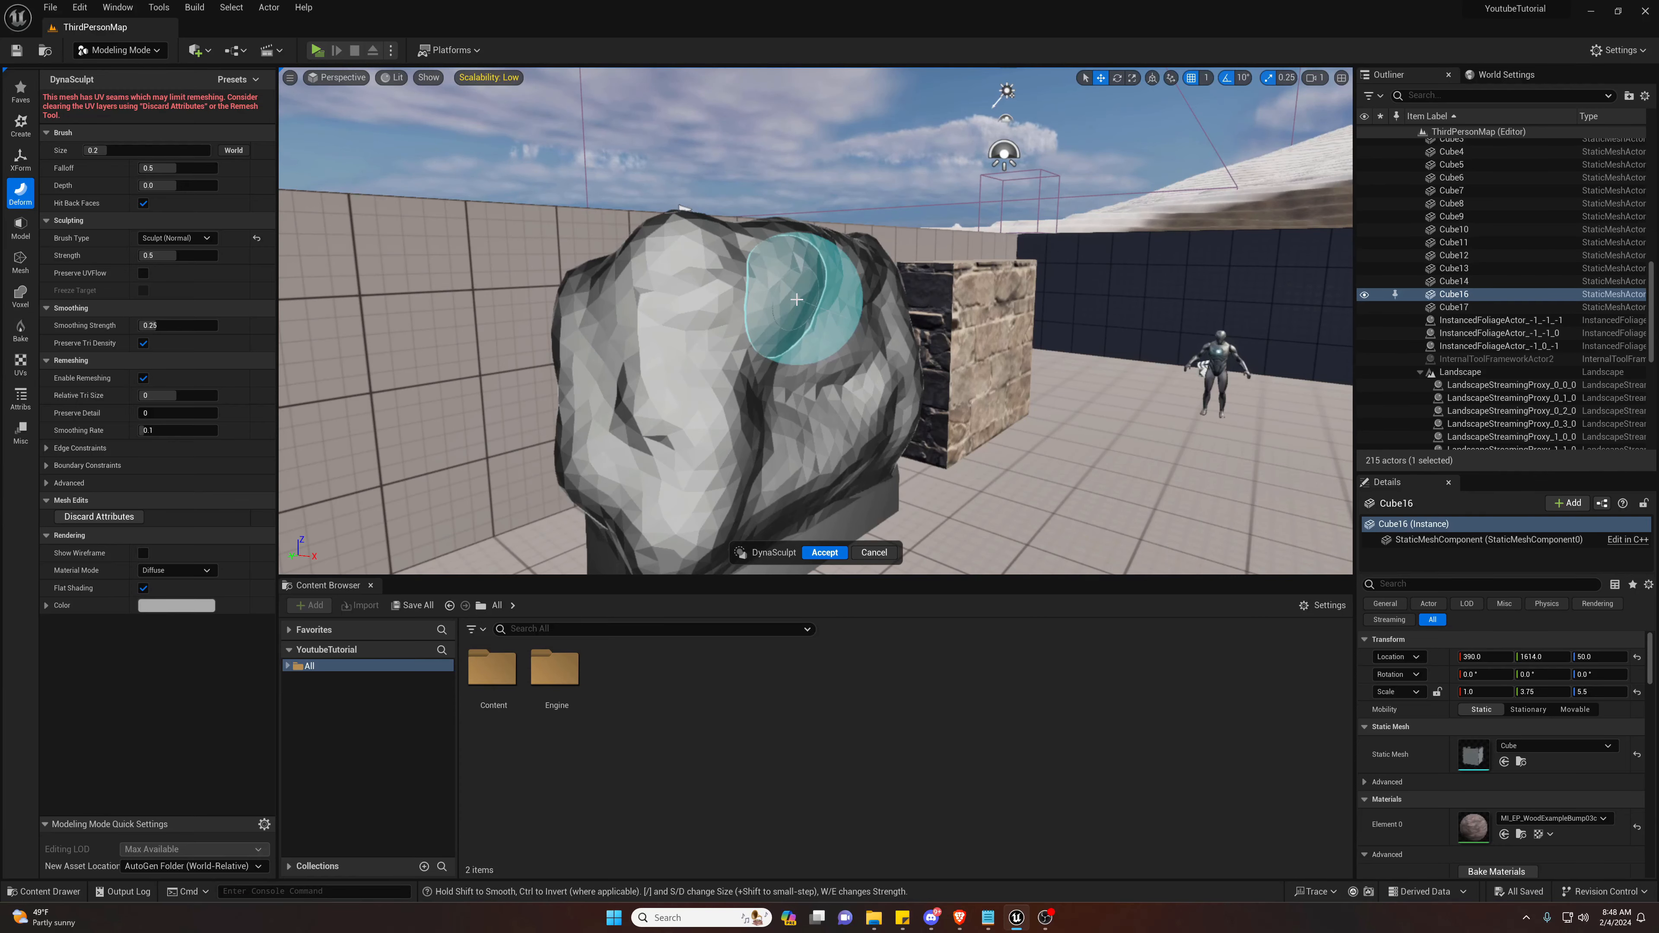
{"action": "mouse_move", "coordinate": [797, 299]}
{"action": "right_mouse_down"}
{"action": "mouse_move", "coordinate": [779, 278]}
{"action": "mouse_move", "coordinate": [741, 278]}
{"action": "mouse_move", "coordinate": [787, 432]}
{"action": "mouse_move", "coordinate": [785, 516]}
{"action": "mouse_move", "coordinate": [852, 482]}
{"action": "mouse_move", "coordinate": [889, 389]}
{"action": "mouse_move", "coordinate": [1069, 333]}
{"action": "mouse_move", "coordinate": [859, 297]}
{"action": "mouse_move", "coordinate": [1074, 278]}
{"action": "mouse_move", "coordinate": [728, 288]}
{"action": "mouse_move", "coordinate": [808, 297]}
{"action": "mouse_move", "coordinate": [407, 277]}
{"action": "right_mouse_up"}
- Switch the sculpting brush to Smooth and smooth the ridges on the front of the sculpted block
{"action": "left_click", "coordinate": [188, 239]}
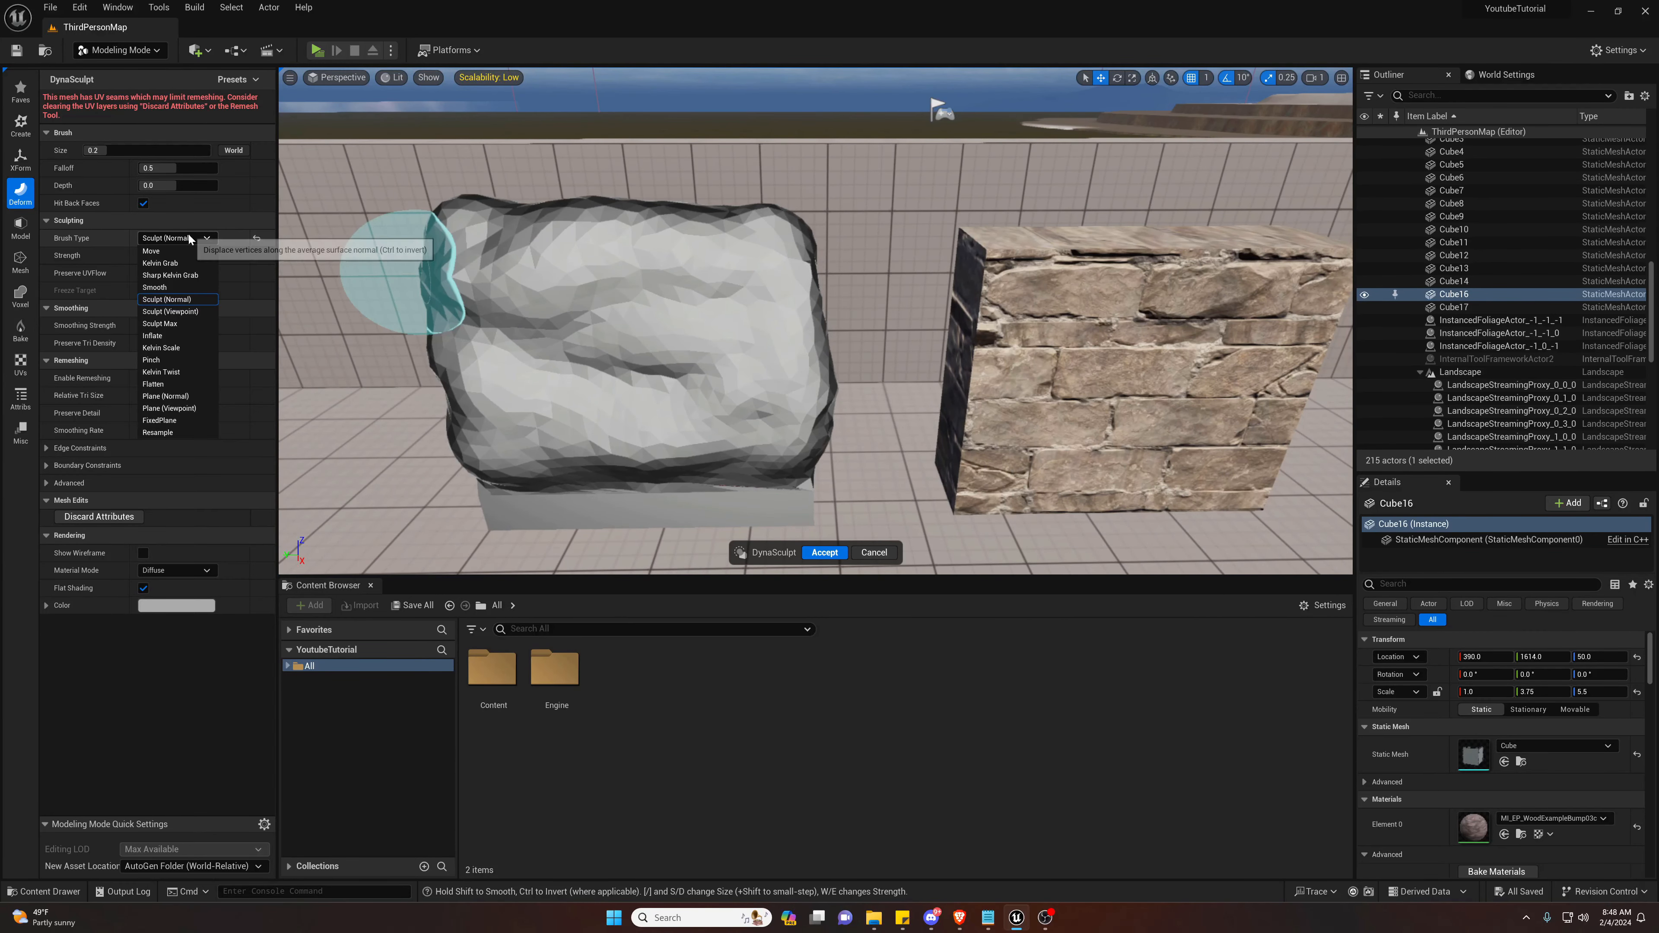
{"action": "left_click", "coordinate": [171, 288]}
{"action": "mouse_move", "coordinate": [562, 314]}
{"action": "left_mouse_down"}
{"action": "mouse_move", "coordinate": [593, 366]}
{"action": "mouse_move", "coordinate": [758, 373]}
{"action": "mouse_move", "coordinate": [625, 376]}
{"action": "left_mouse_up"}
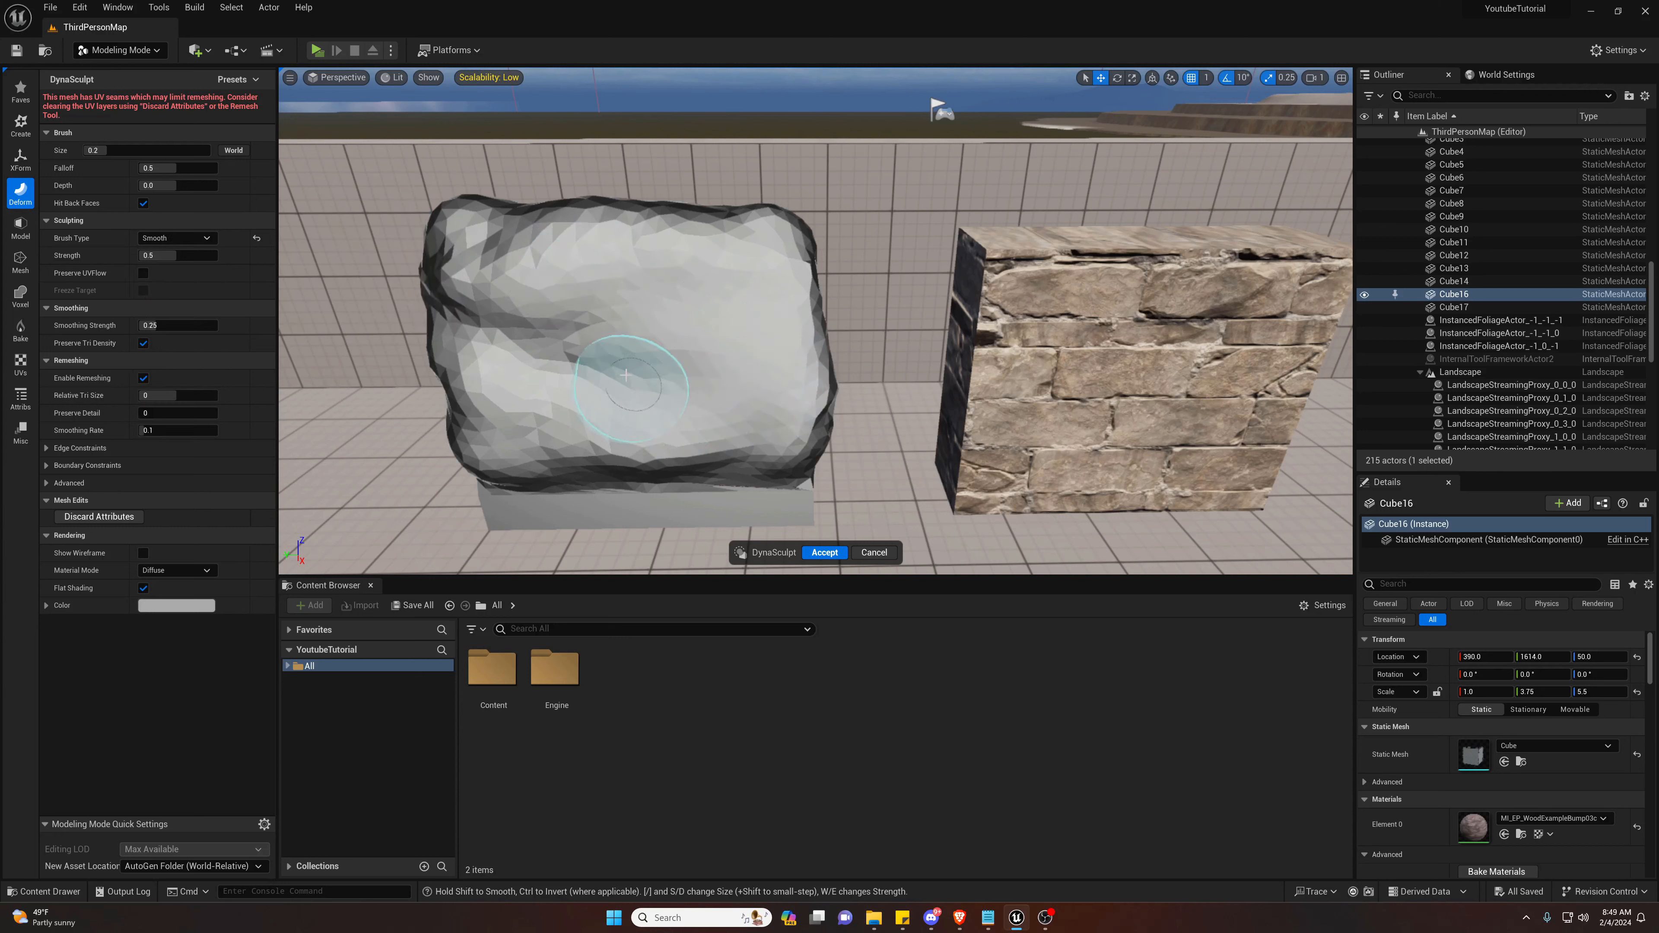
- Review the sculpting brush types and set the brush type to Pinch
{"action": "left_click", "coordinate": [177, 238]}
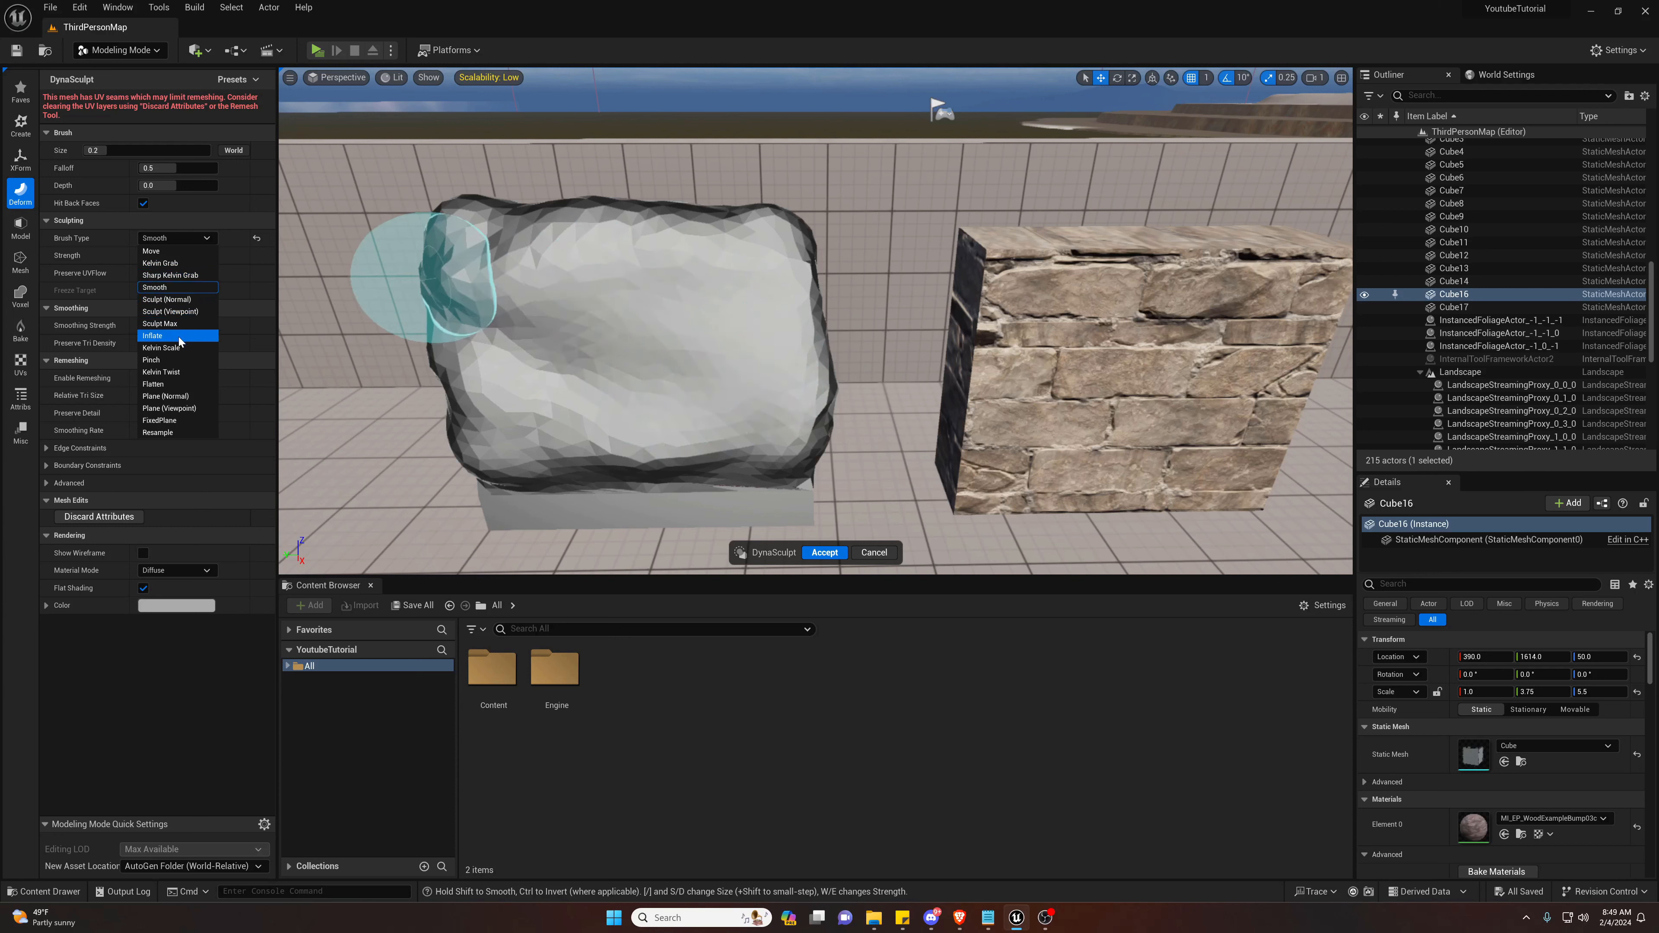
{"action": "left_click", "coordinate": [152, 360]}
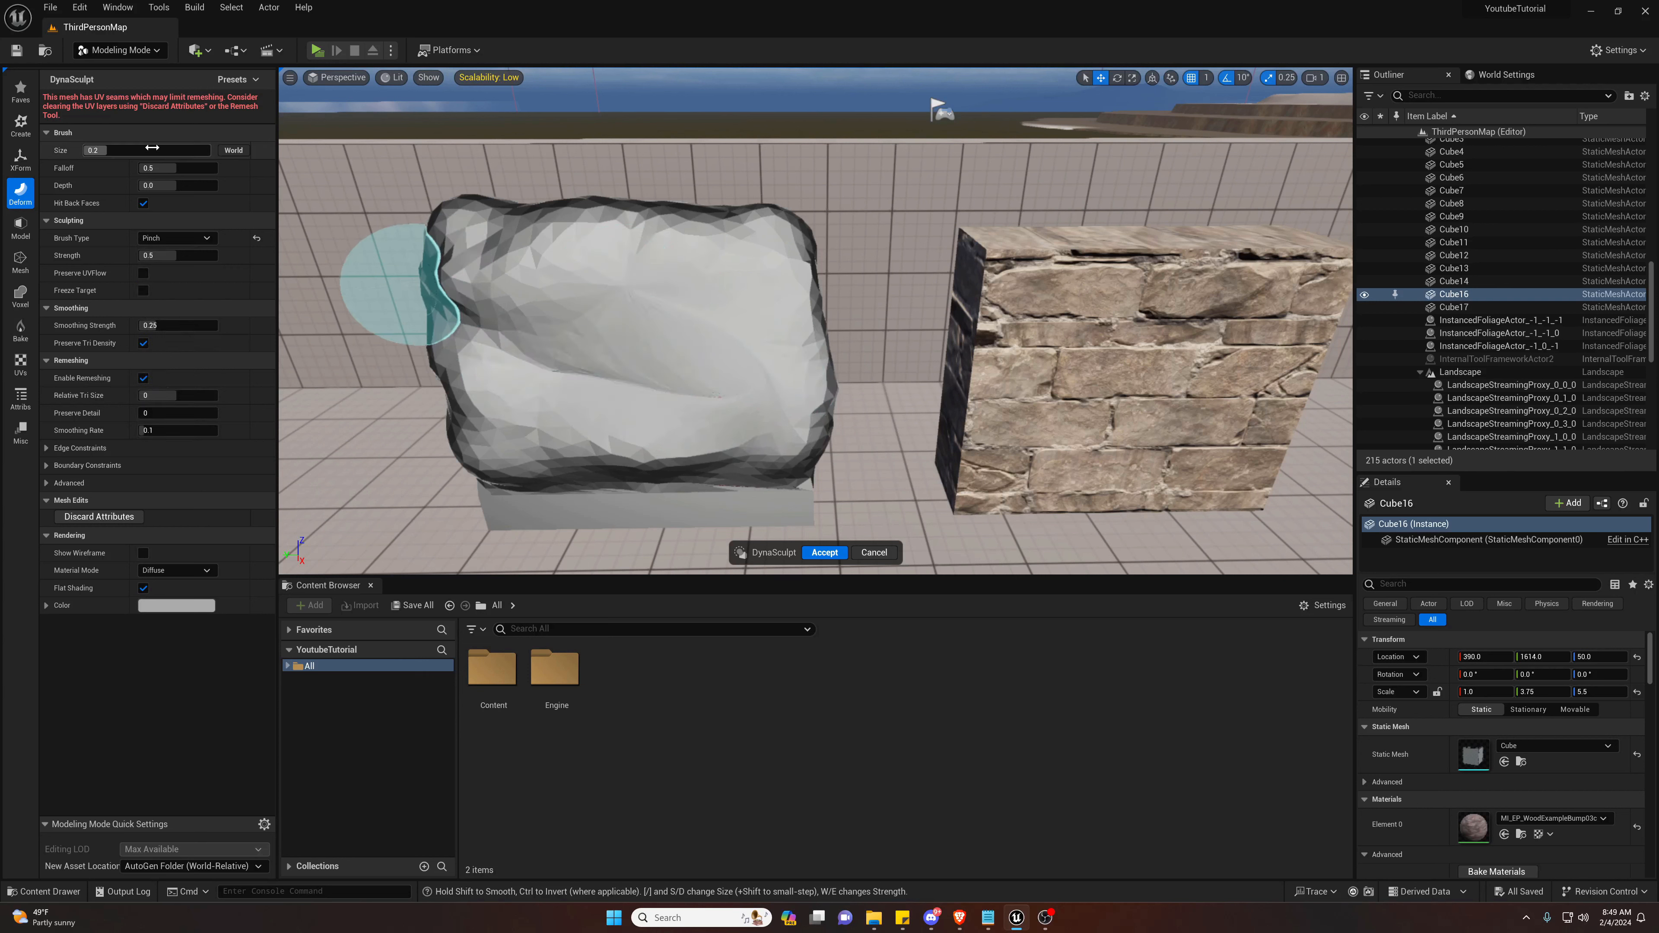
{"action": "left_click", "coordinate": [129, 51]}
{"action": "left_click", "coordinate": [129, 51]}
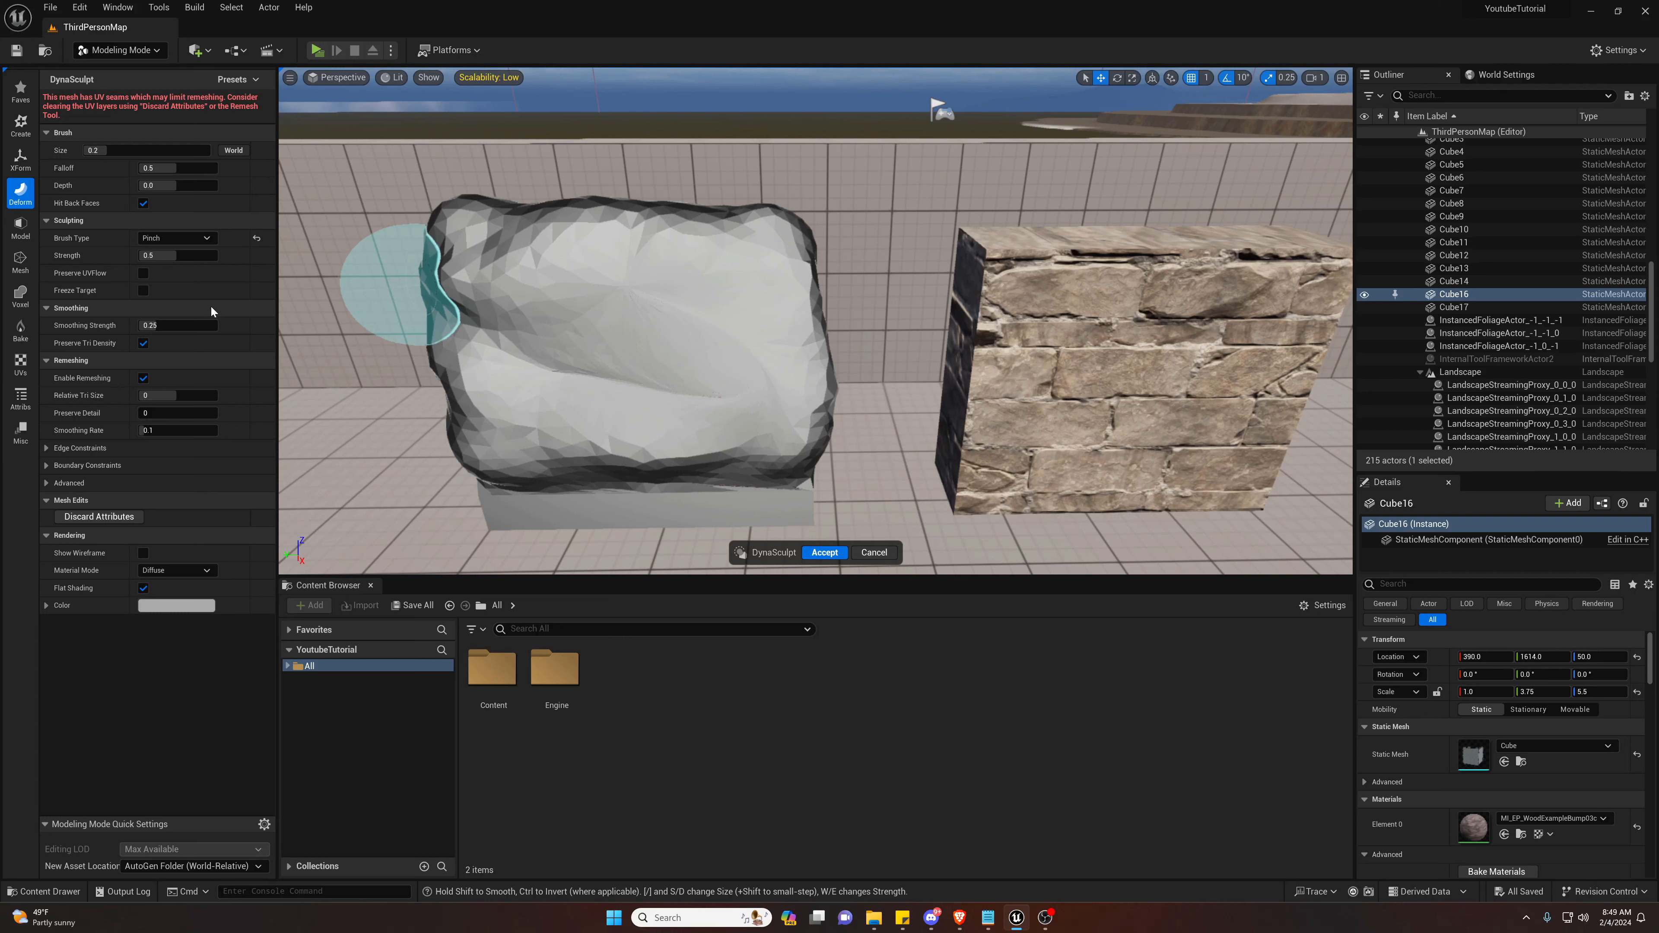
- Switch from Dynamic Sculpt to the Smooth deformation tool, preview it on the block, and cancel it
{"action": "left_click", "coordinate": [21, 195]}
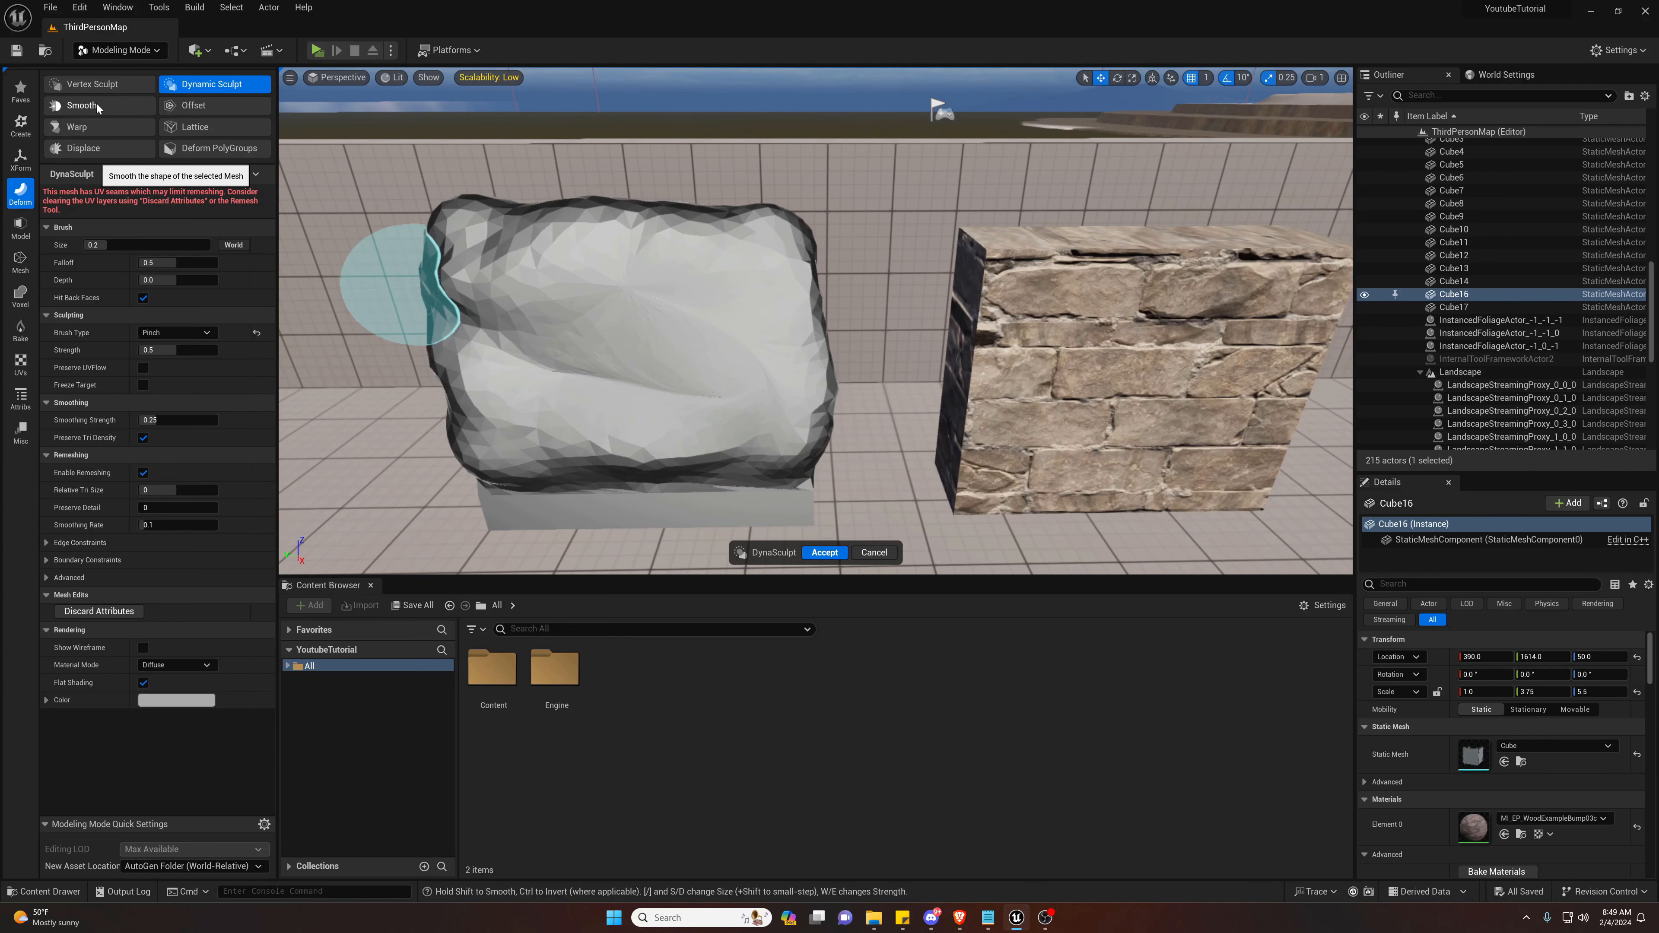
{"action": "left_click", "coordinate": [82, 105]}
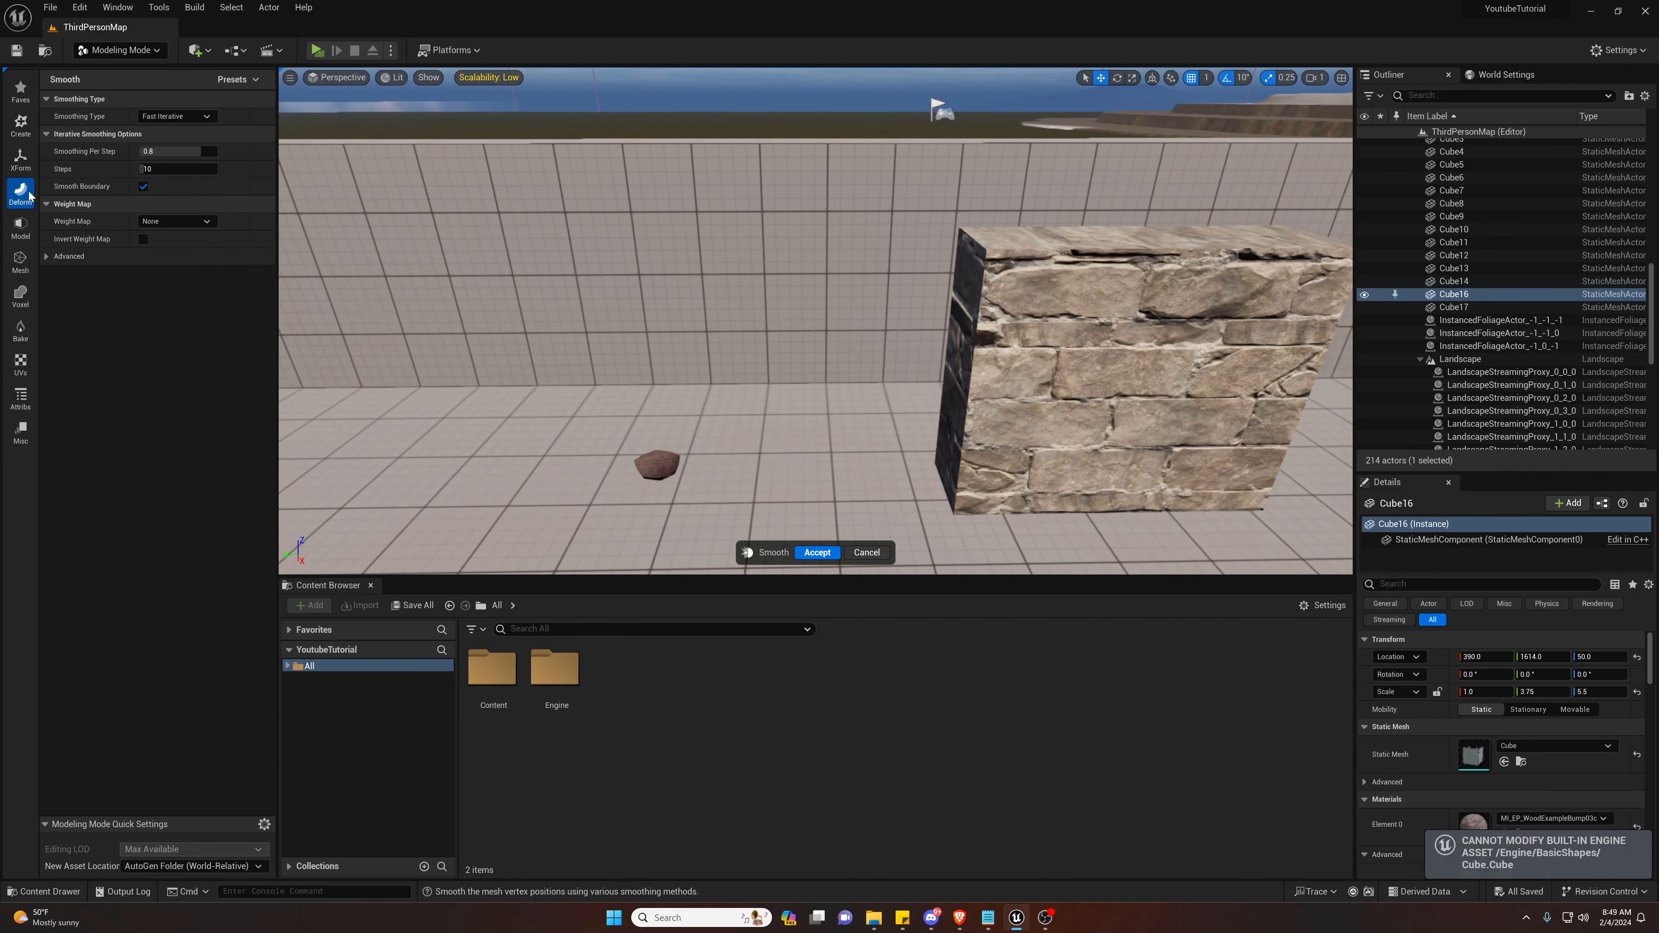
{"action": "scroll", "coordinate": [76, 145], "scroll_direction": "up", "scroll_amount": 3}
{"action": "left_click", "coordinate": [876, 553]}
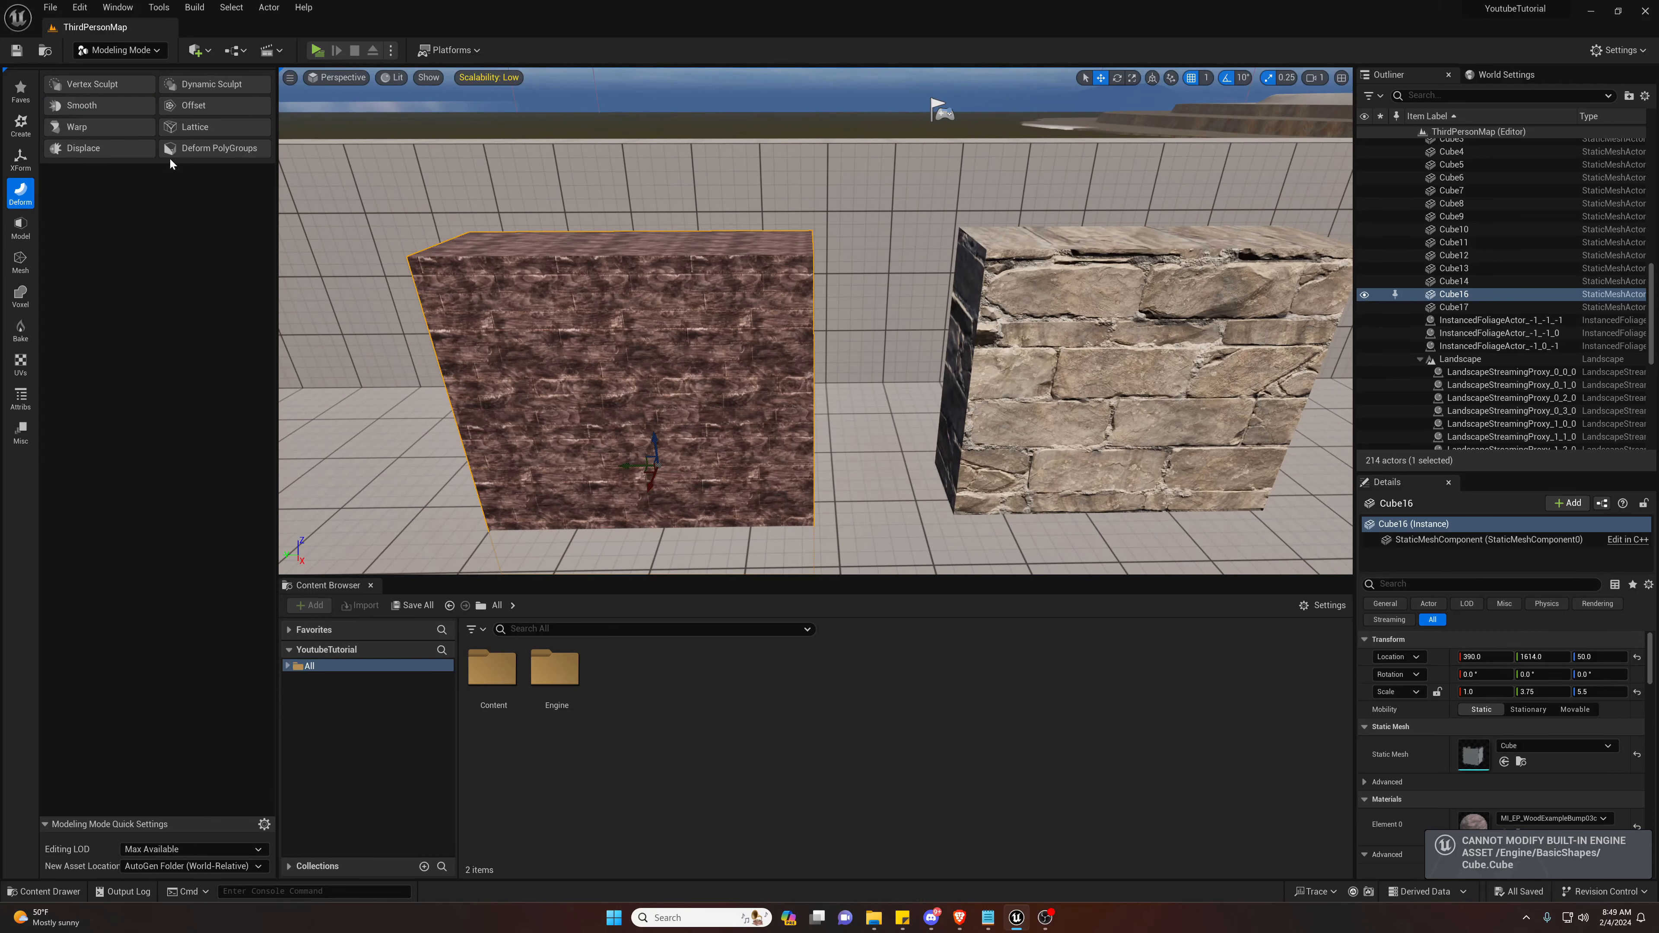
- Preview the Warp bend and the Displace tool with its displacement type set to Random Noise on the block, cancelling both
{"action": "left_click", "coordinate": [101, 128]}
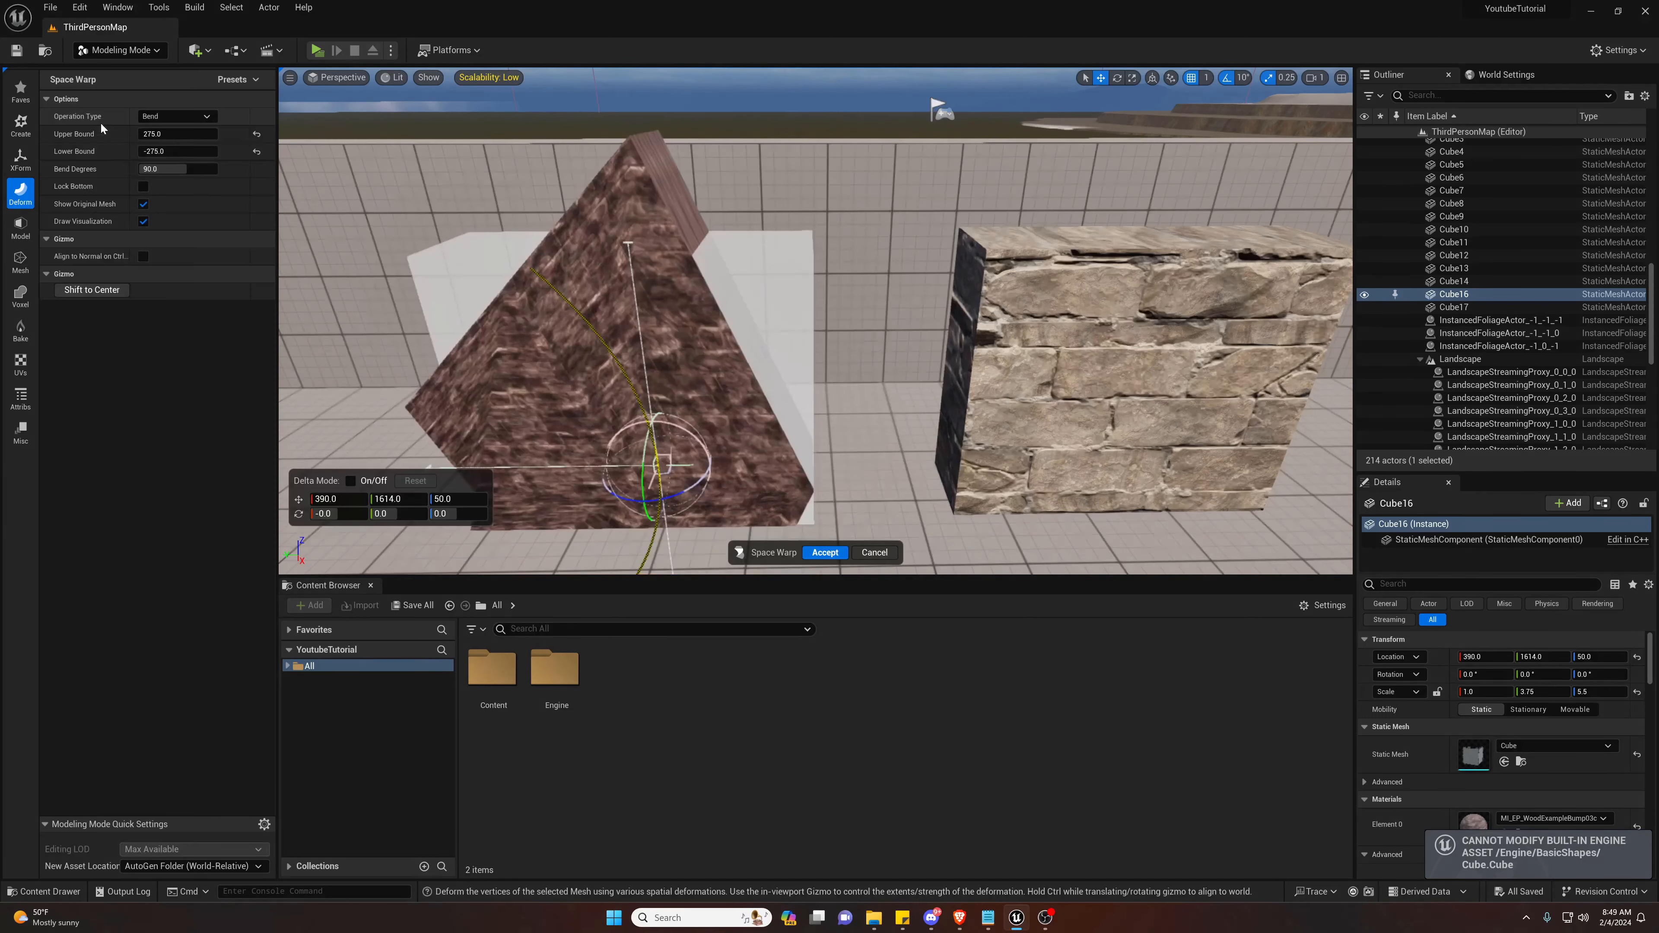
{"action": "left_click", "coordinate": [874, 553]}
{"action": "left_click", "coordinate": [93, 149]}
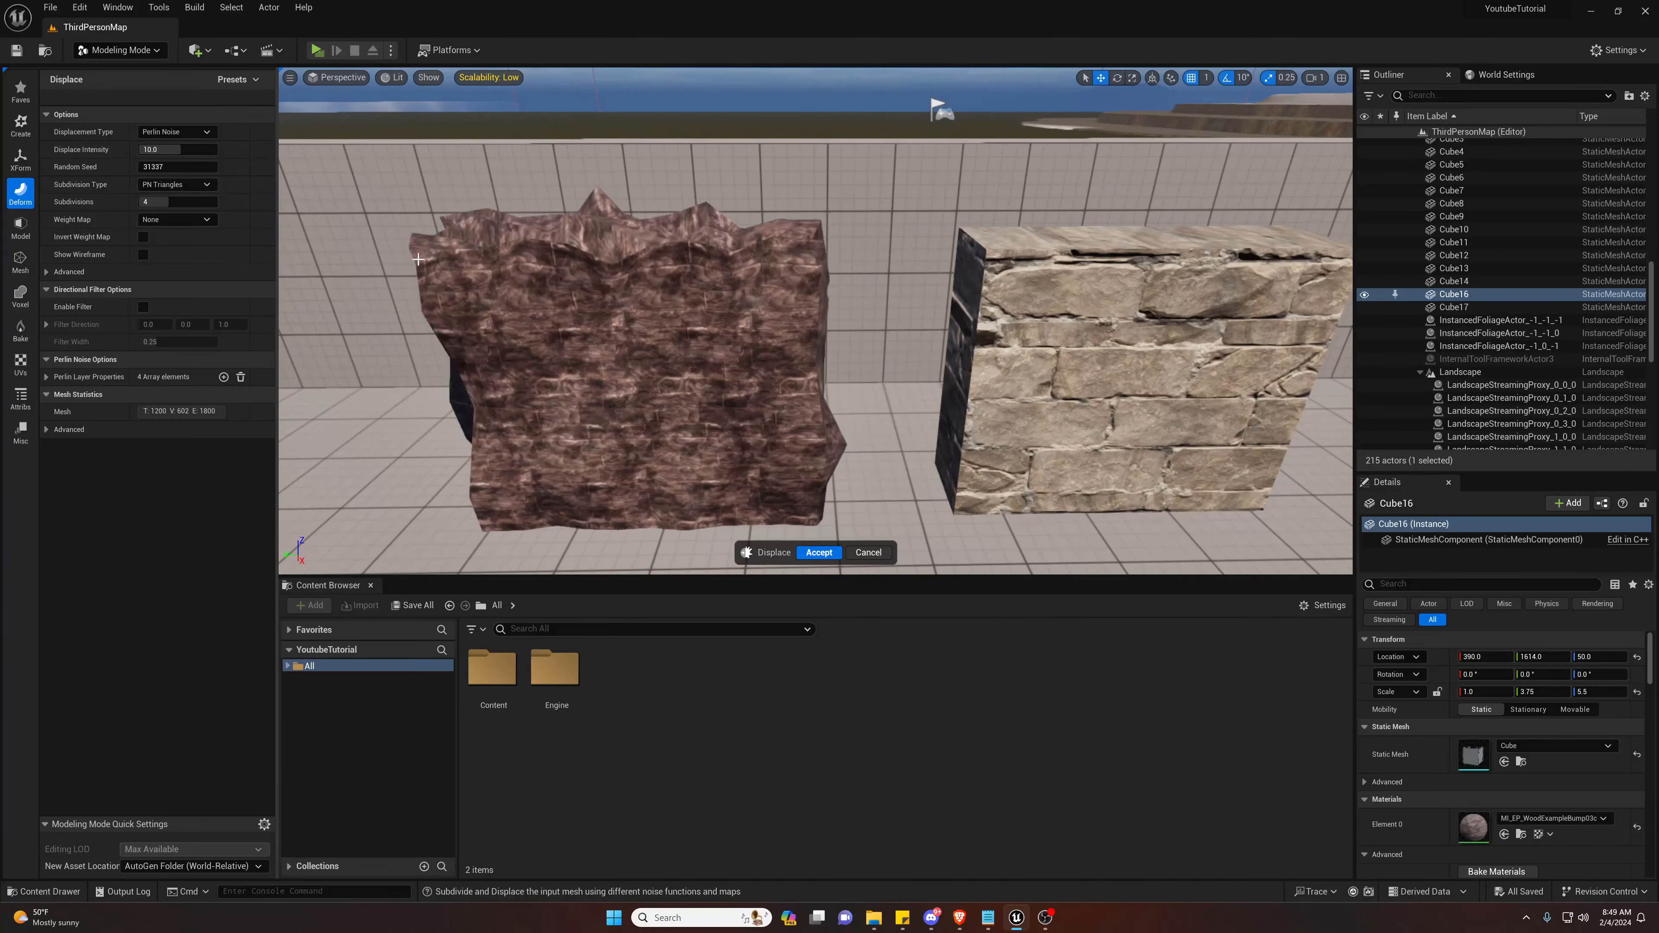
{"action": "right_click_drag", "start_coordinate": [413, 254], "coordinate": [509, 280]}
{"action": "mouse_move", "coordinate": [861, 477]}
{"action": "right_mouse_down"}
{"action": "mouse_move", "coordinate": [719, 471]}
{"action": "mouse_move", "coordinate": [861, 477]}
{"action": "right_mouse_up"}
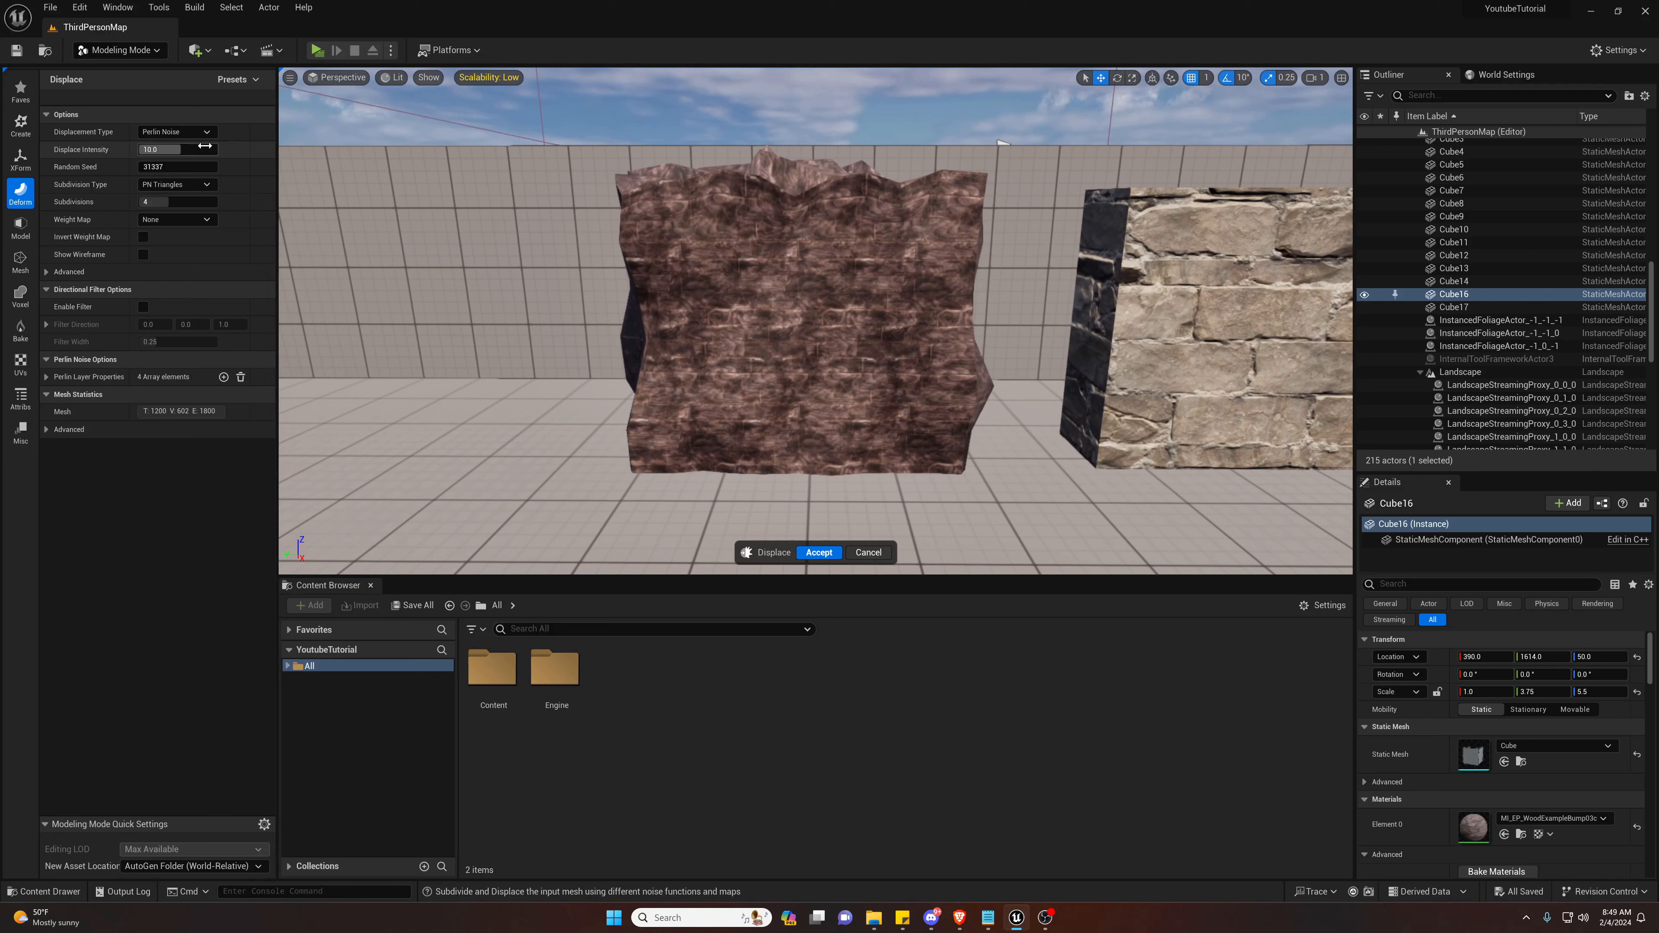
{"action": "left_click", "coordinate": [175, 131]}
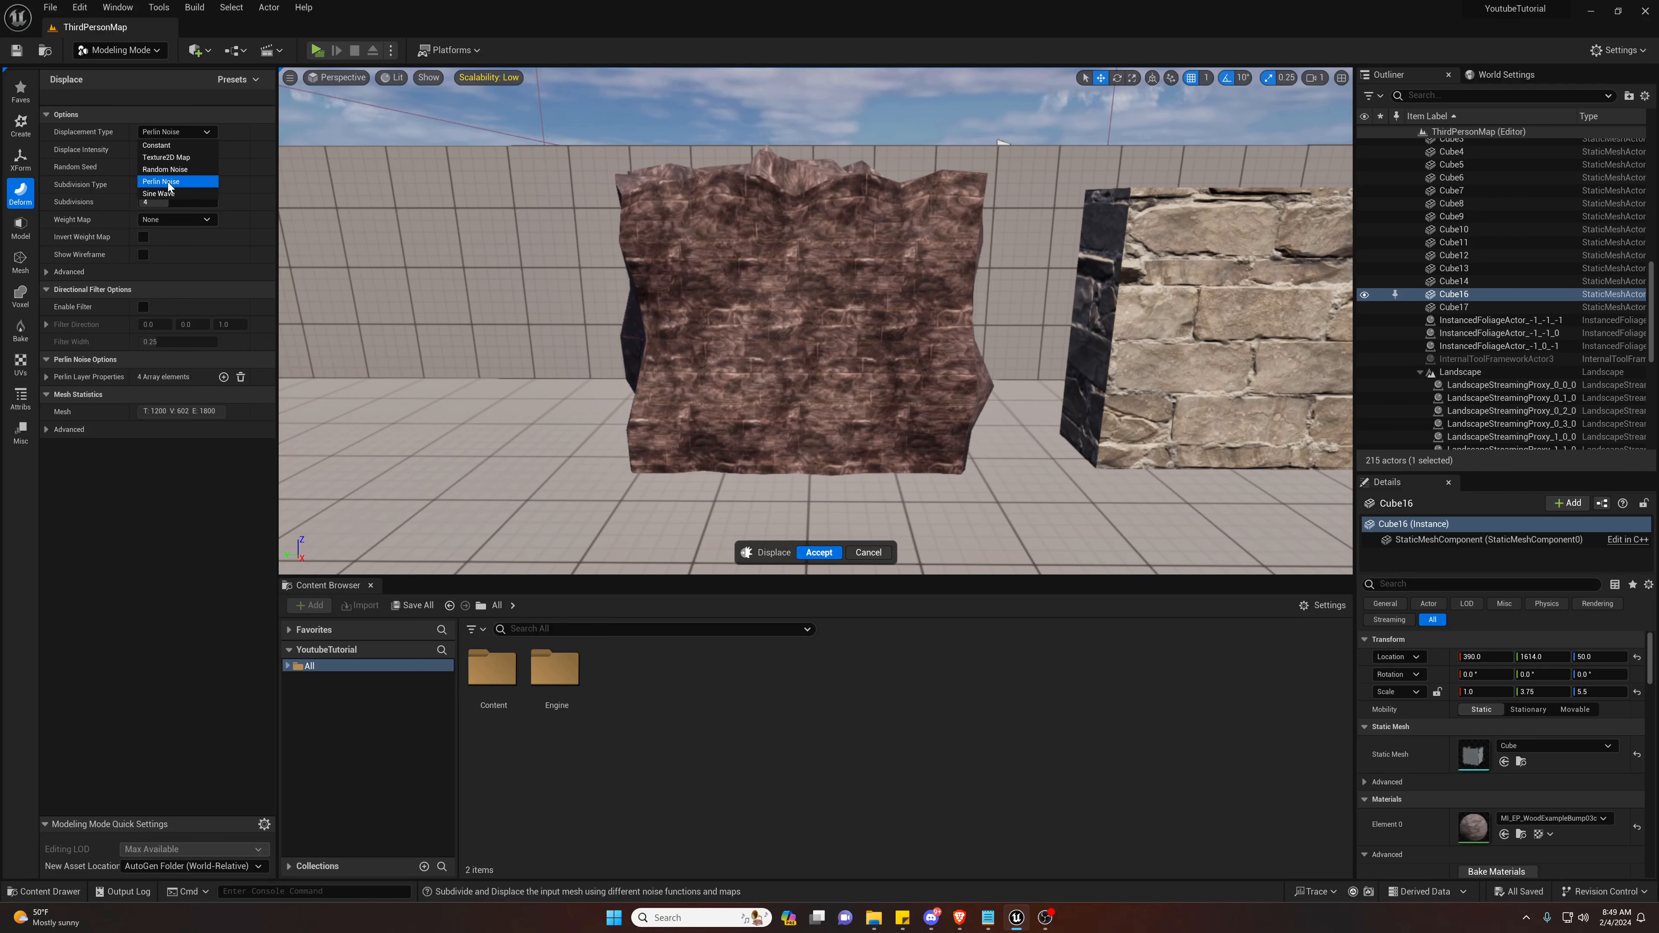
{"action": "left_click", "coordinate": [165, 169]}
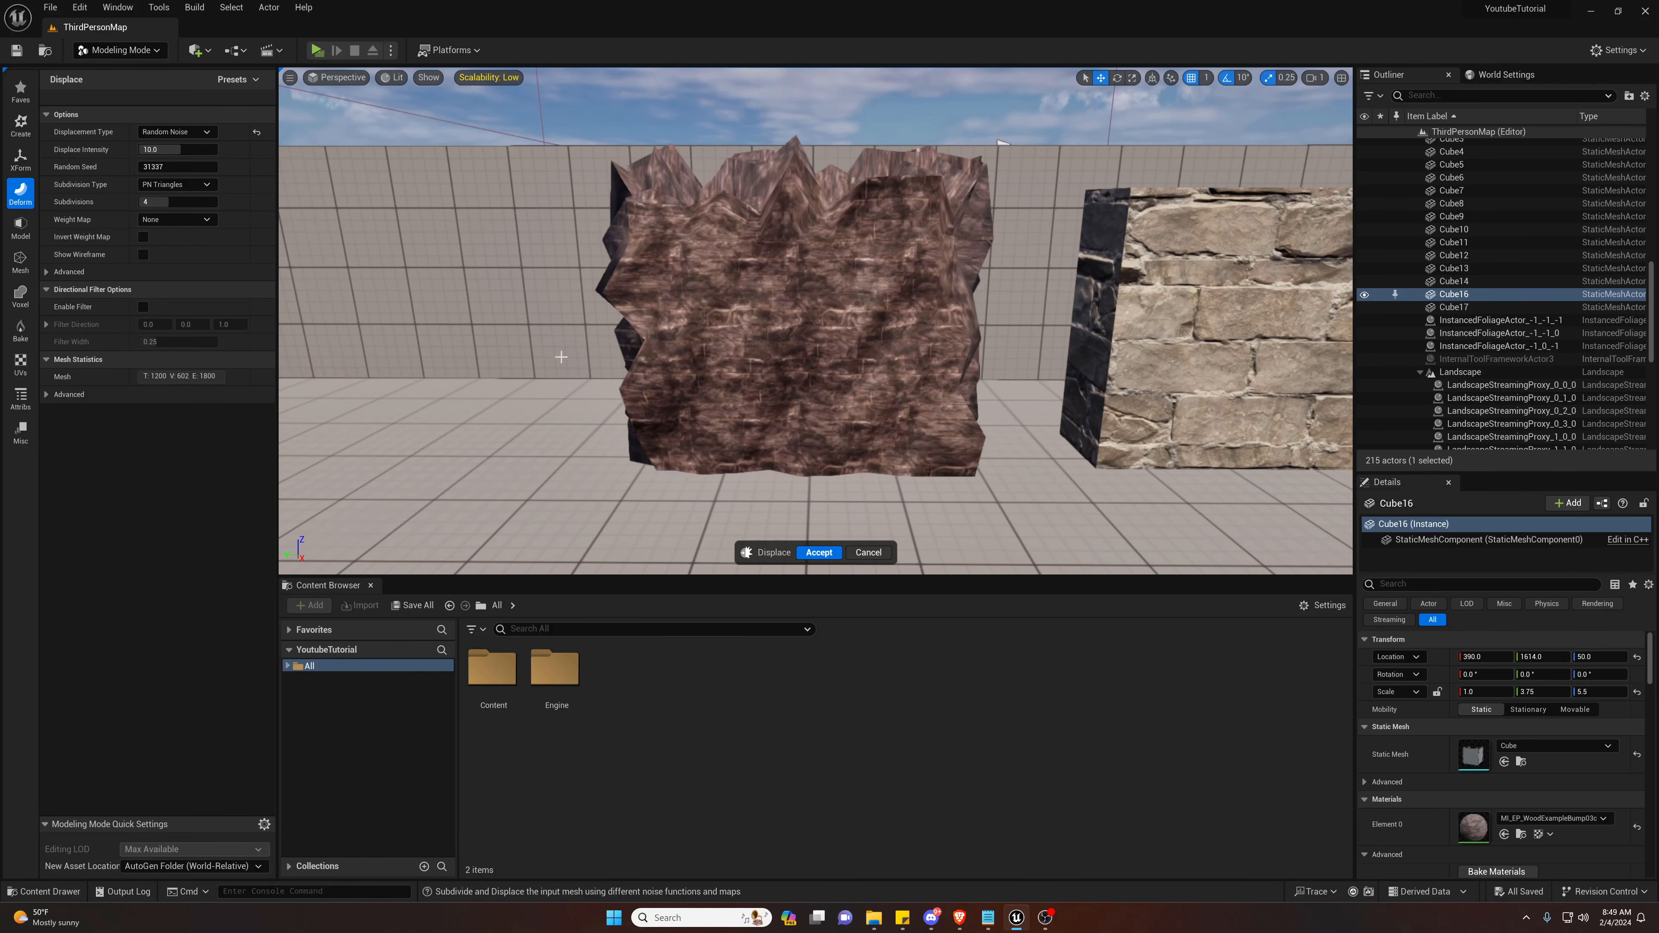
{"action": "left_click", "coordinate": [868, 553]}
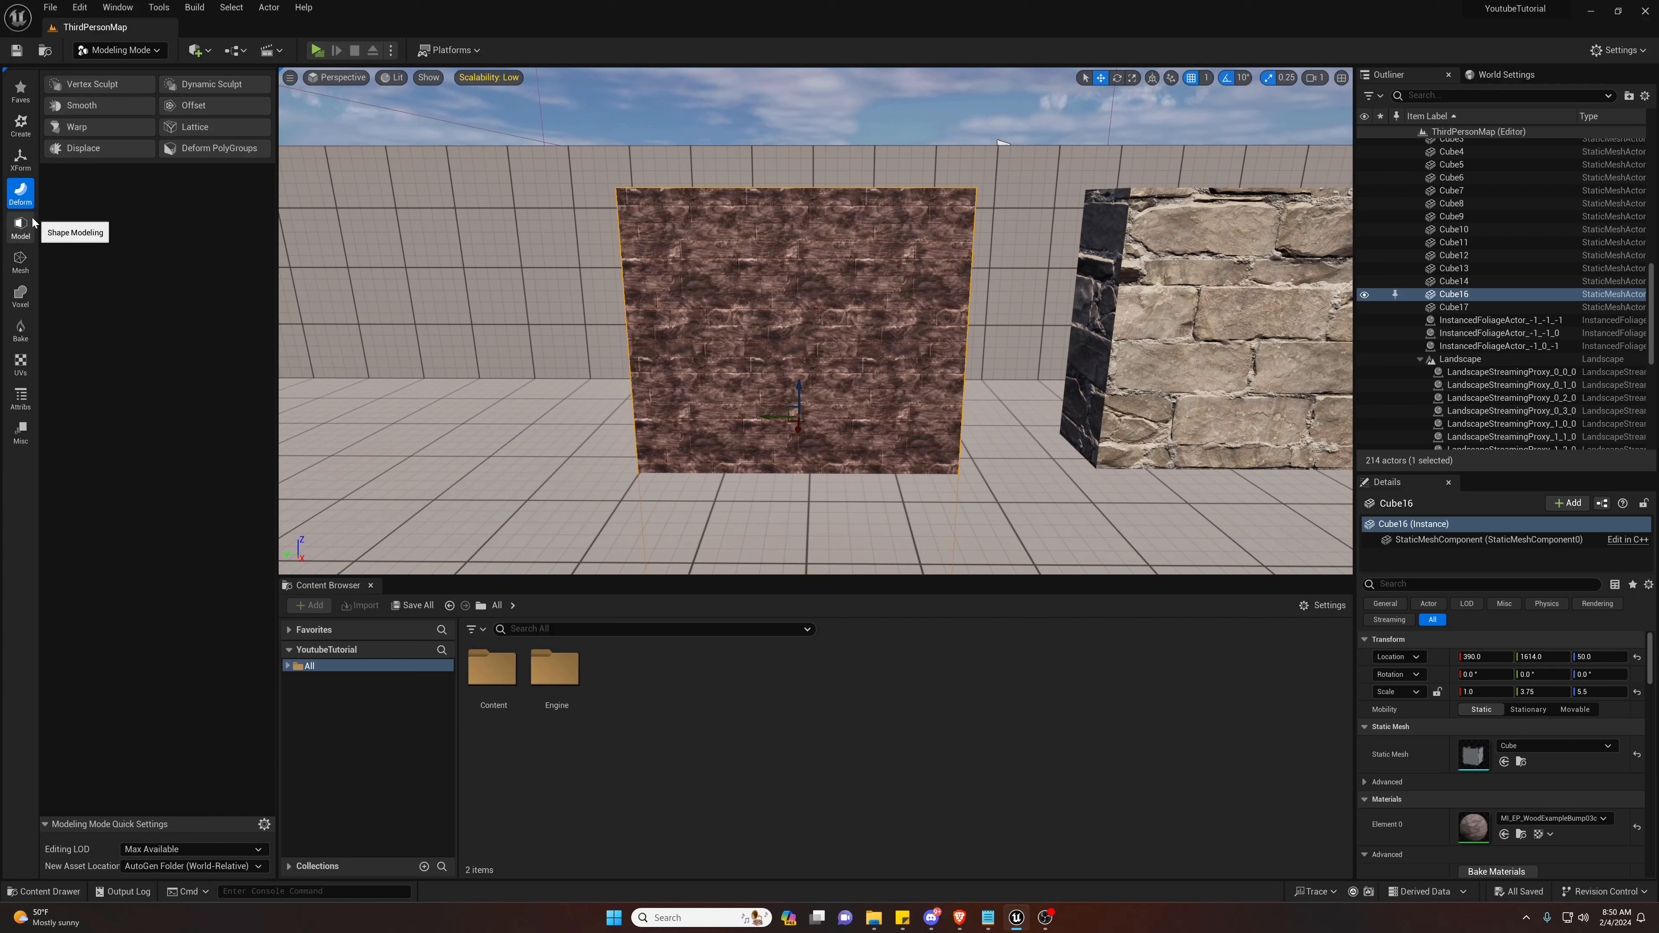
- Preview a Plane Cut on the block and raise the cutting plane to a height of 149
{"action": "left_click", "coordinate": [20, 225]}
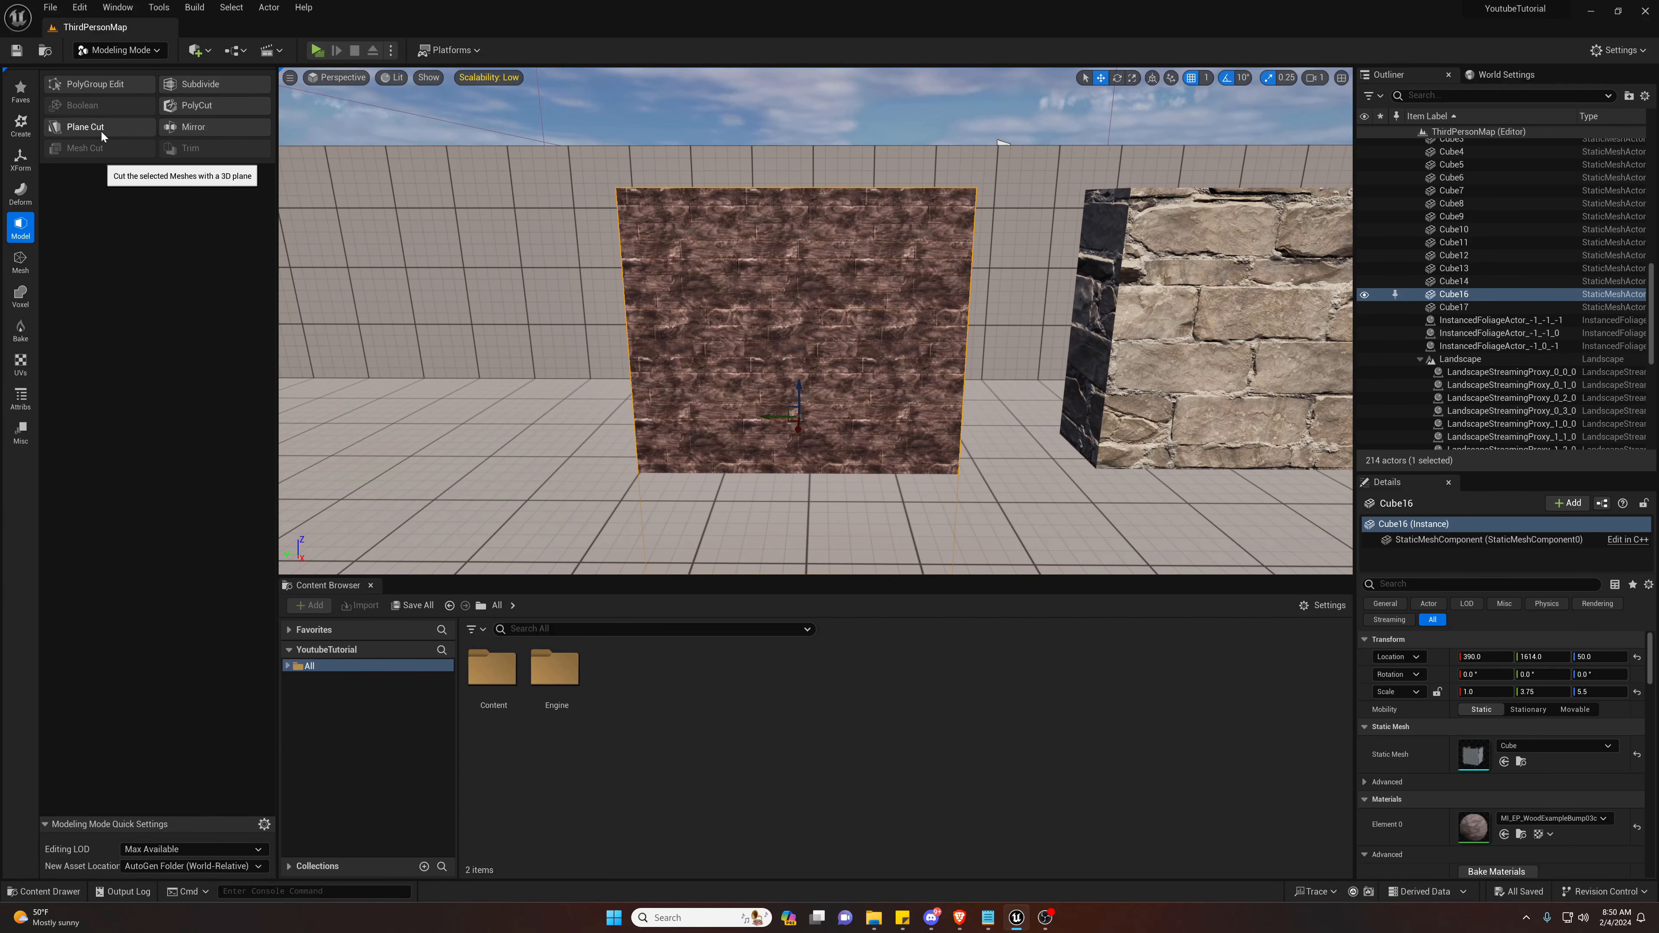
{"action": "left_click", "coordinate": [101, 127]}
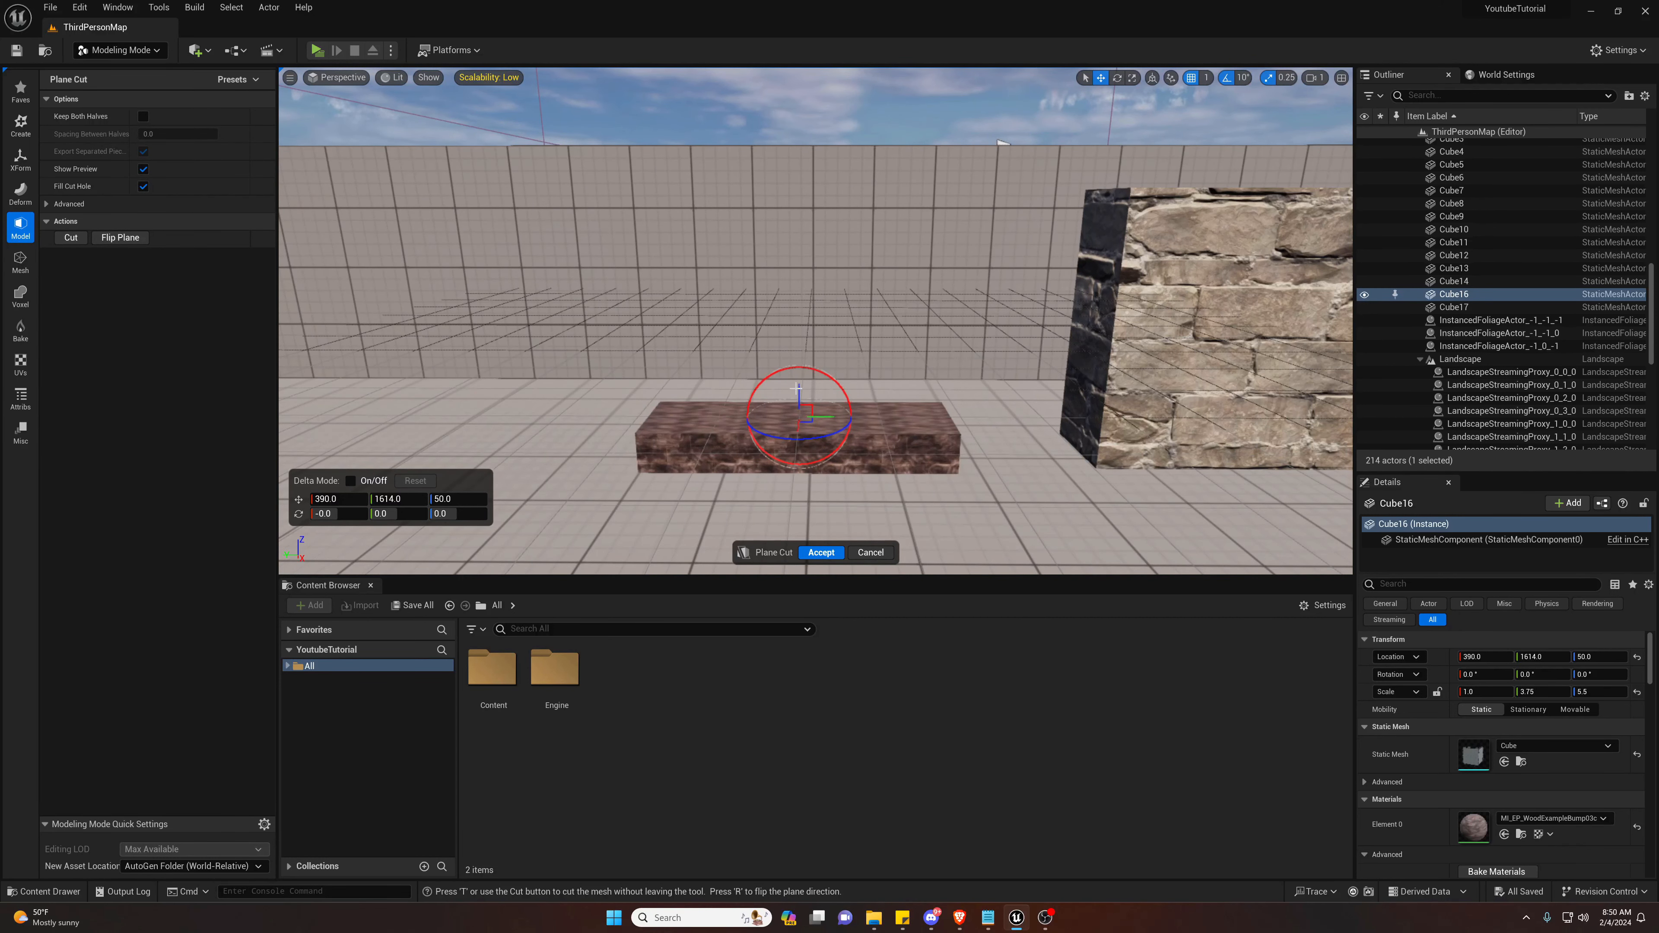
{"action": "left_click_drag", "start_coordinate": [798, 390], "coordinate": [798, 311]}
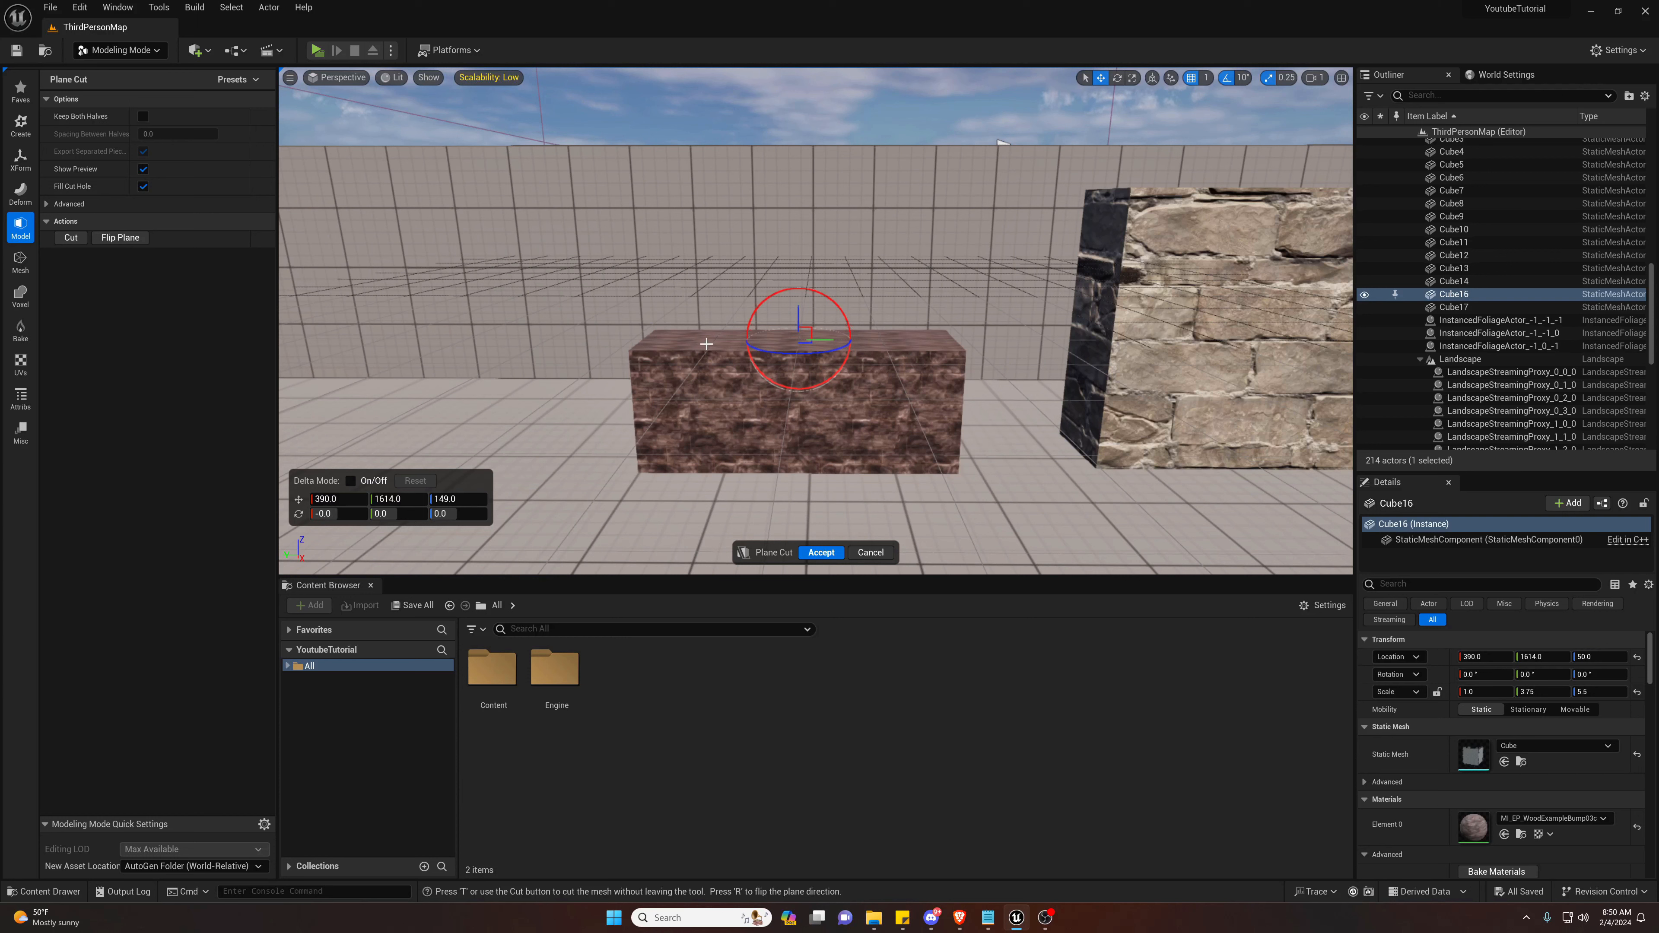
- Review the tools in the Bake, UVs, Mesh, Model and Deform categories, and cancel the pending plane cut
{"action": "left_click", "coordinate": [21, 330]}
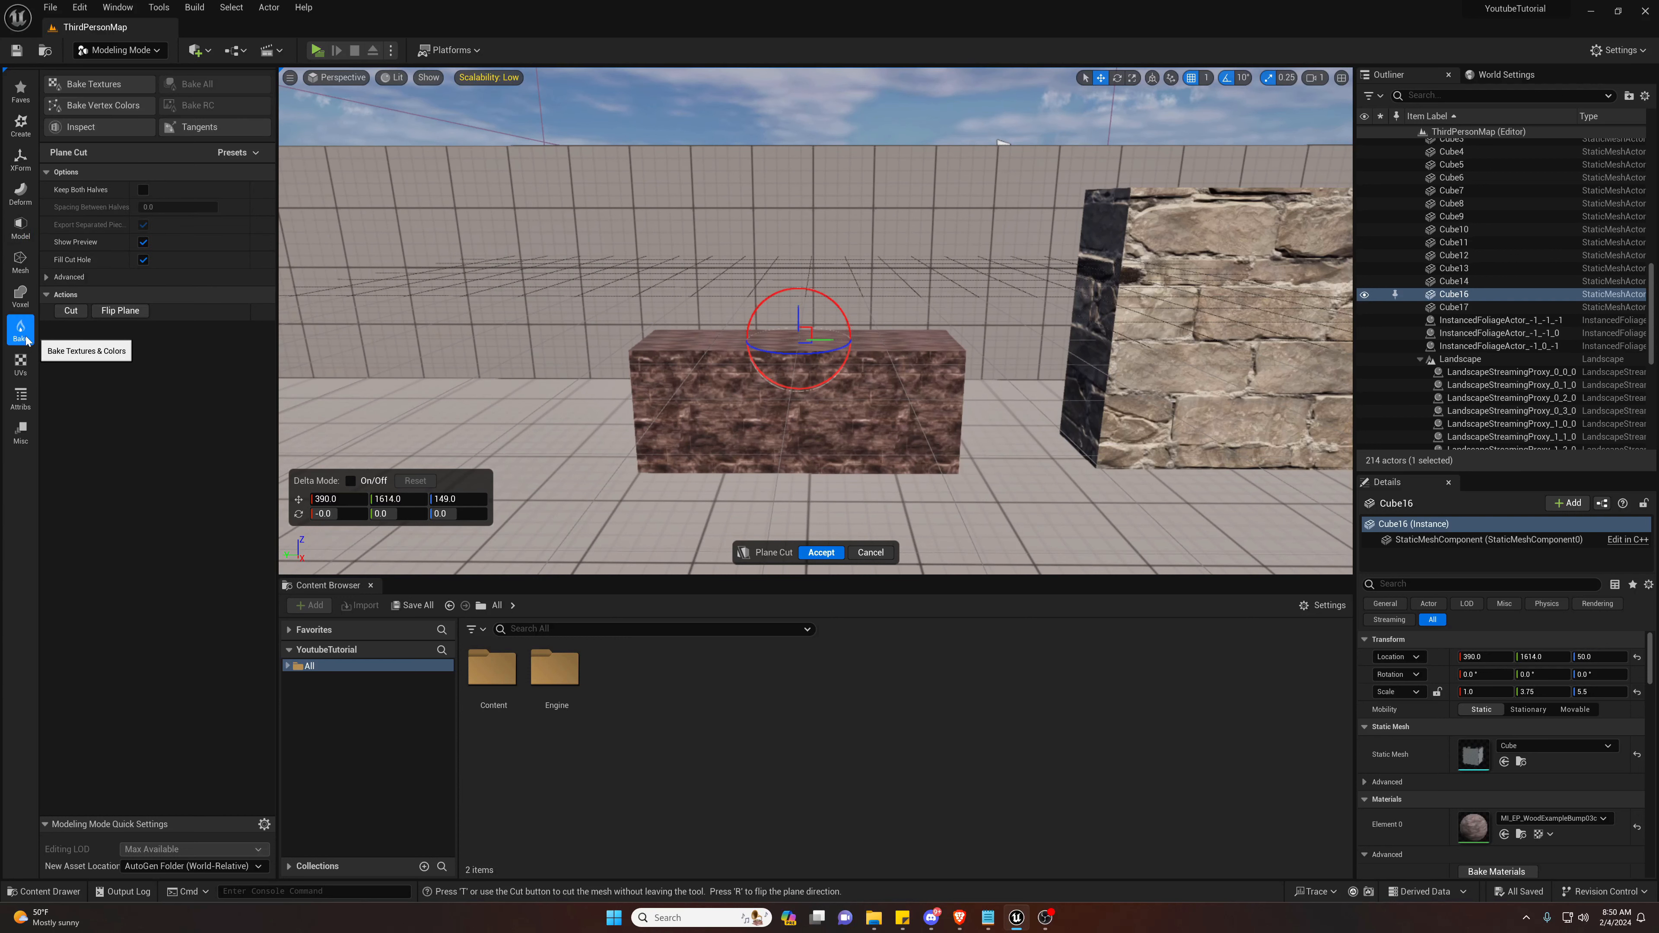
{"action": "left_click", "coordinate": [21, 364]}
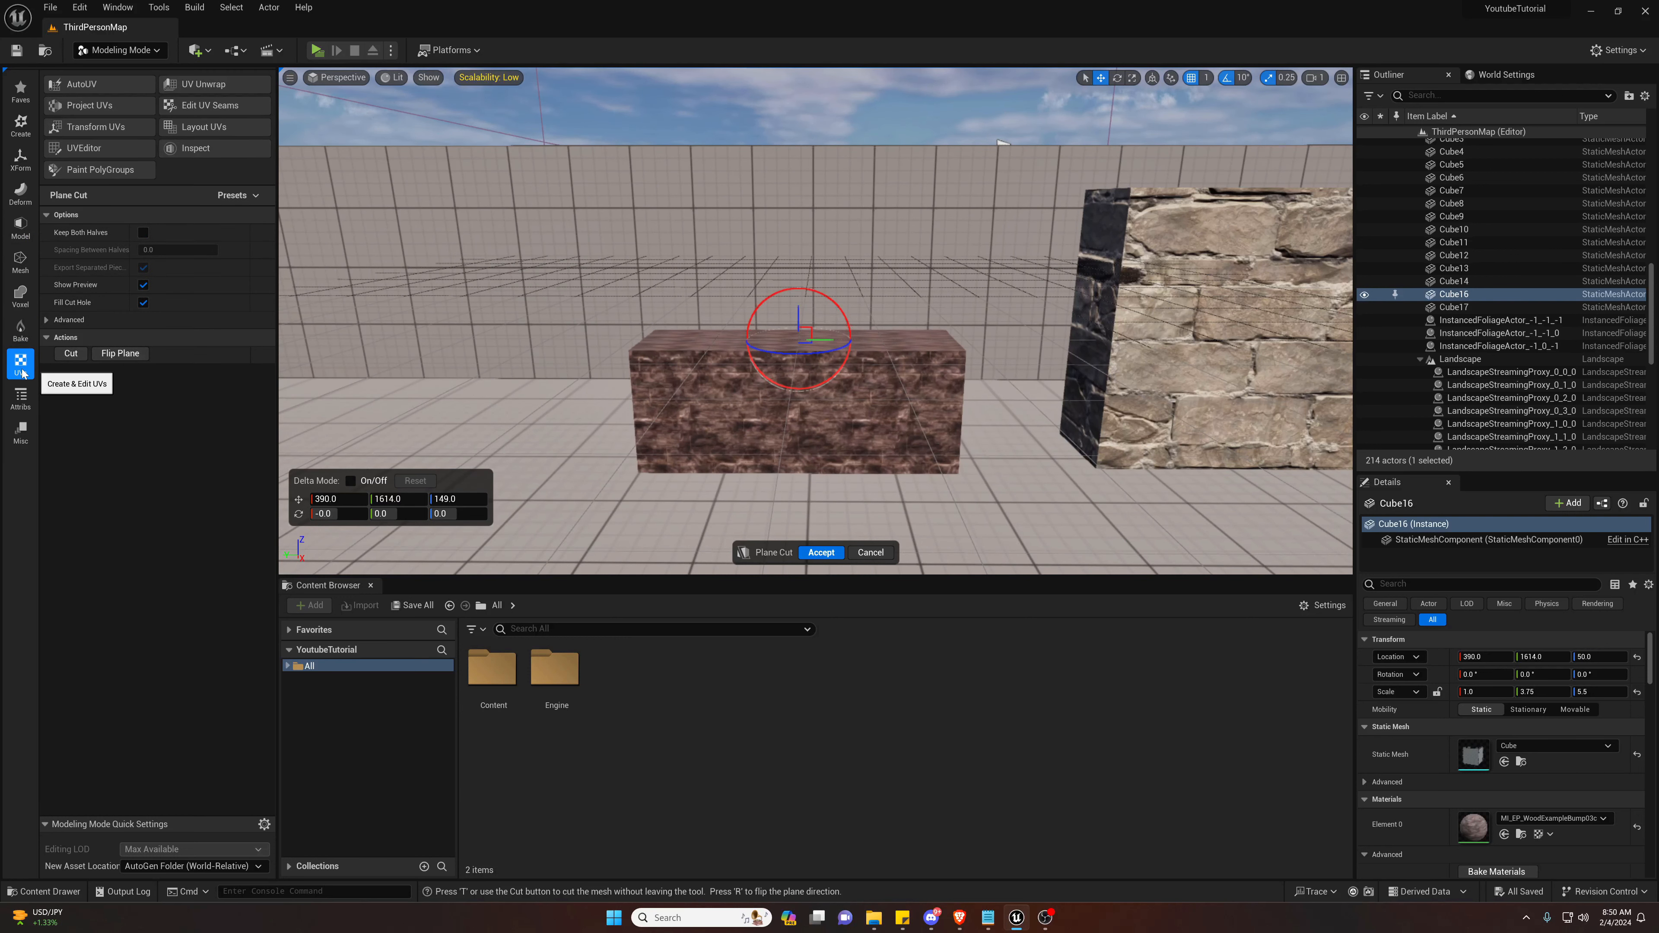
{"action": "left_click", "coordinate": [20, 334]}
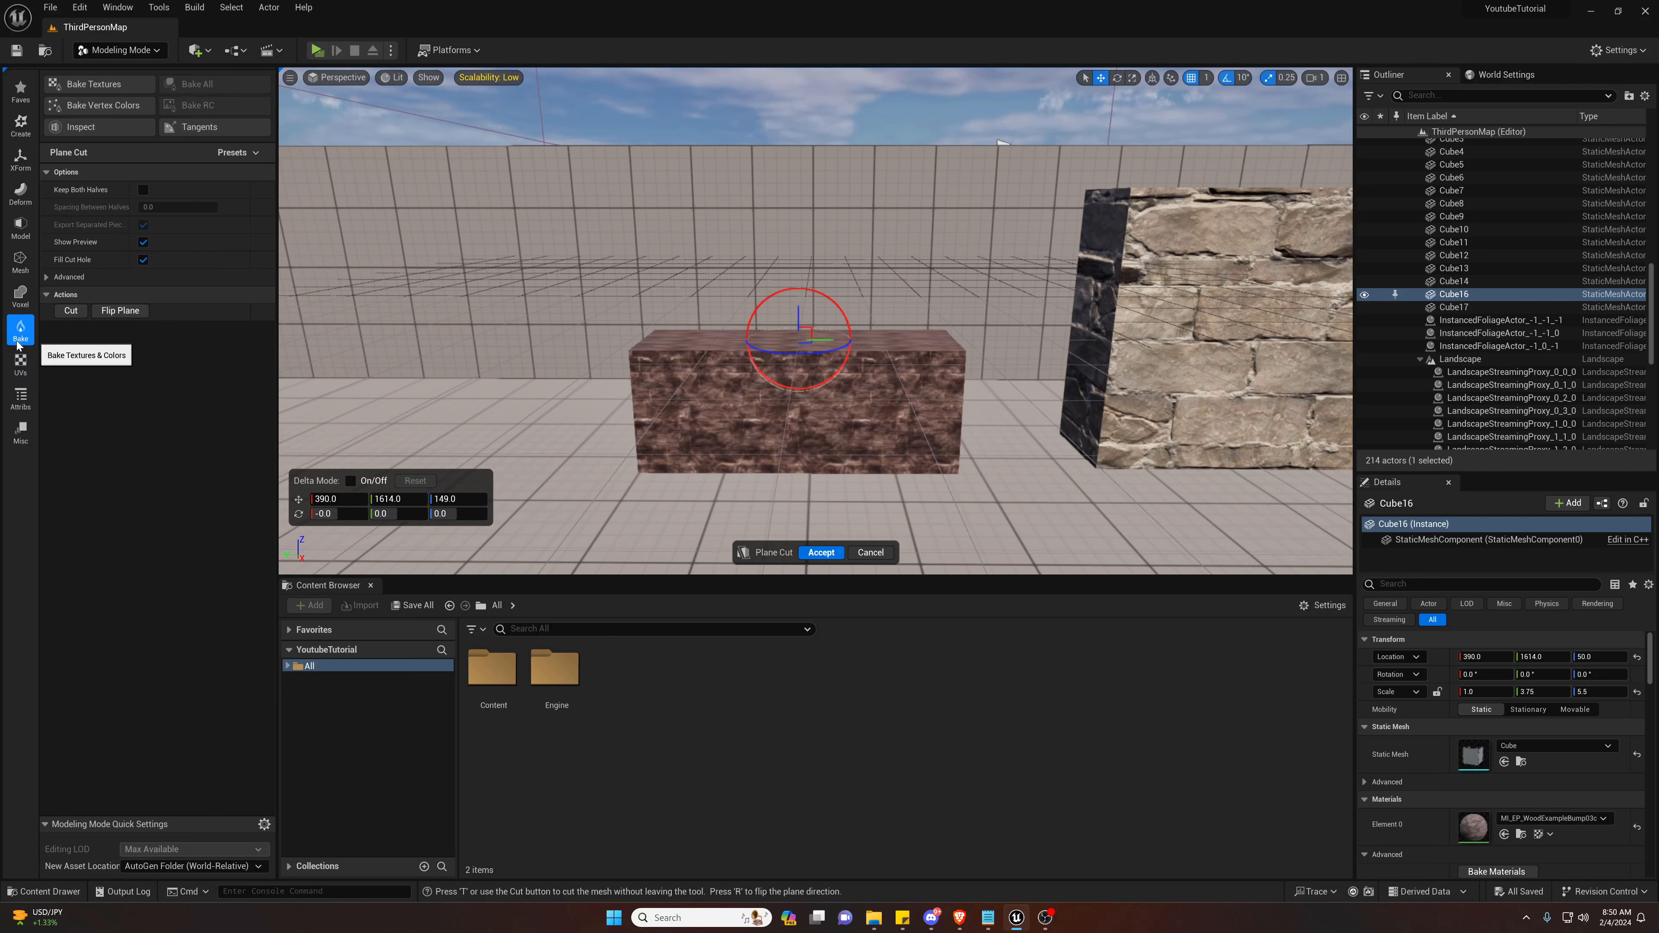
{"action": "left_click", "coordinate": [20, 367]}
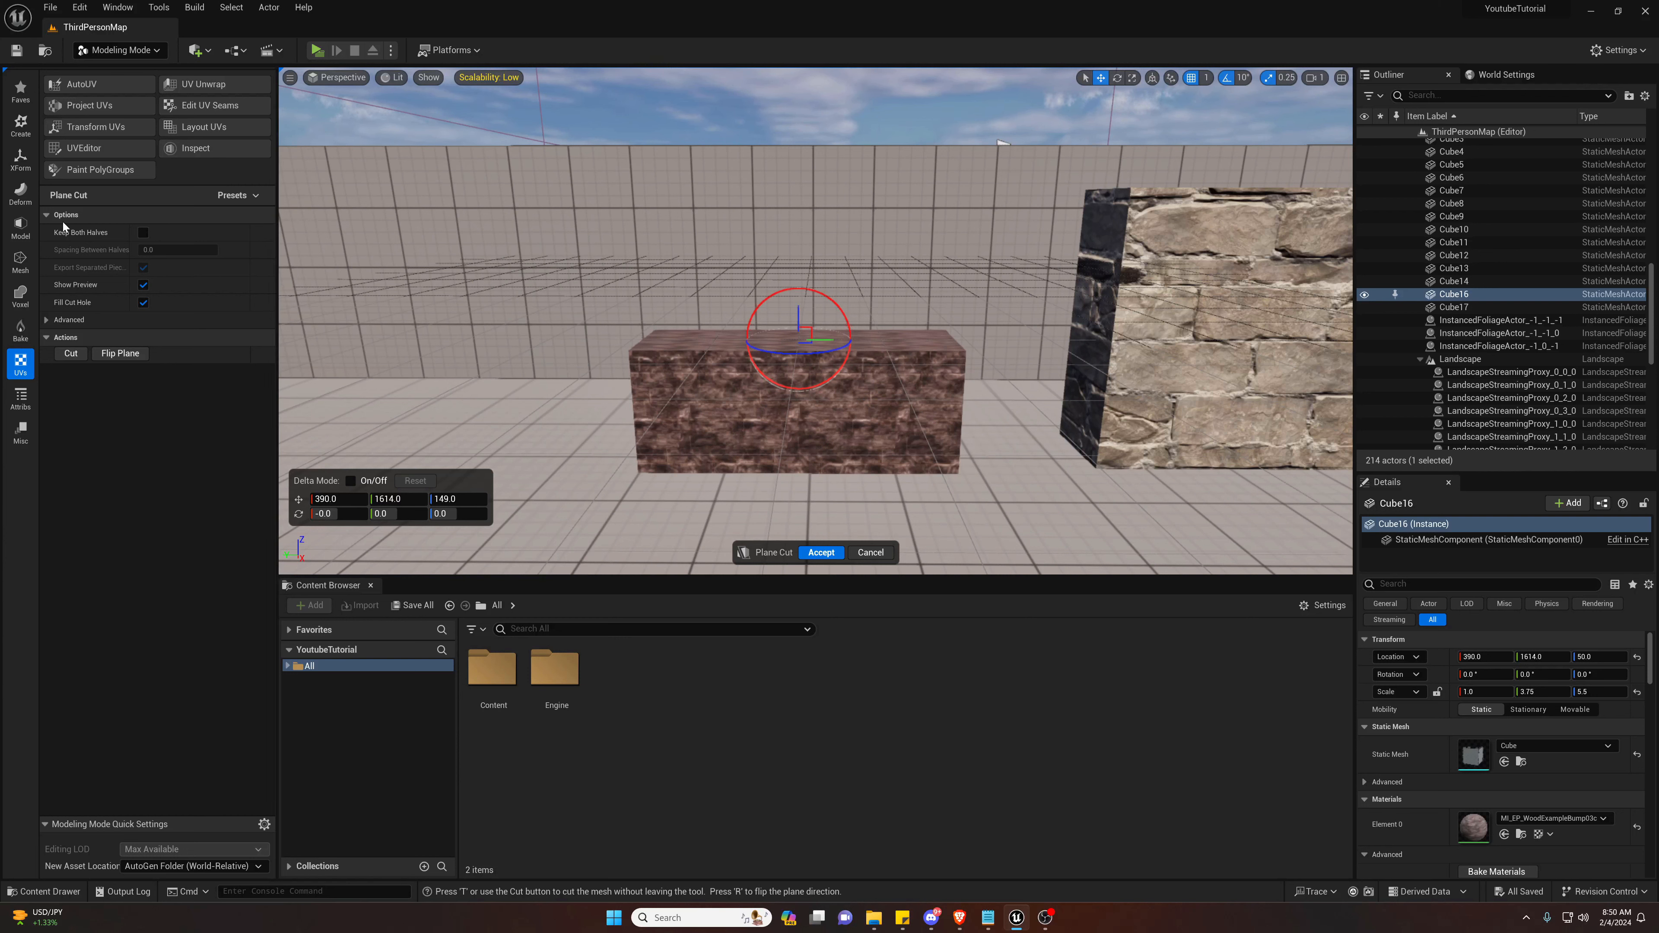
{"action": "left_click", "coordinate": [28, 271]}
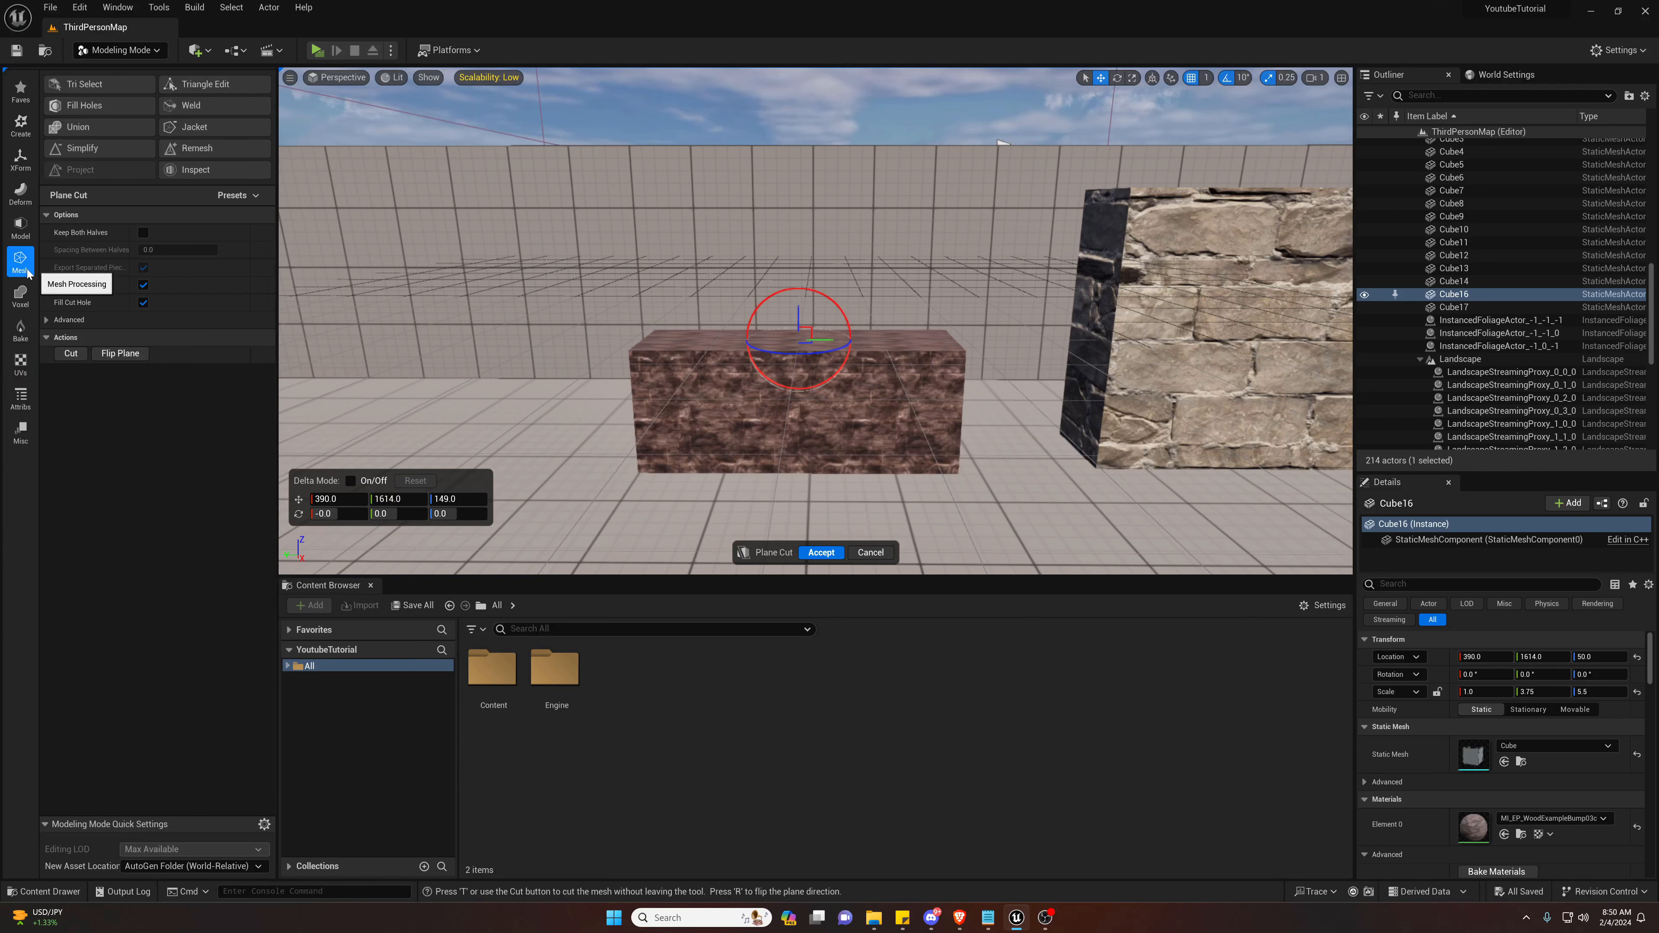
{"action": "left_click", "coordinate": [21, 223]}
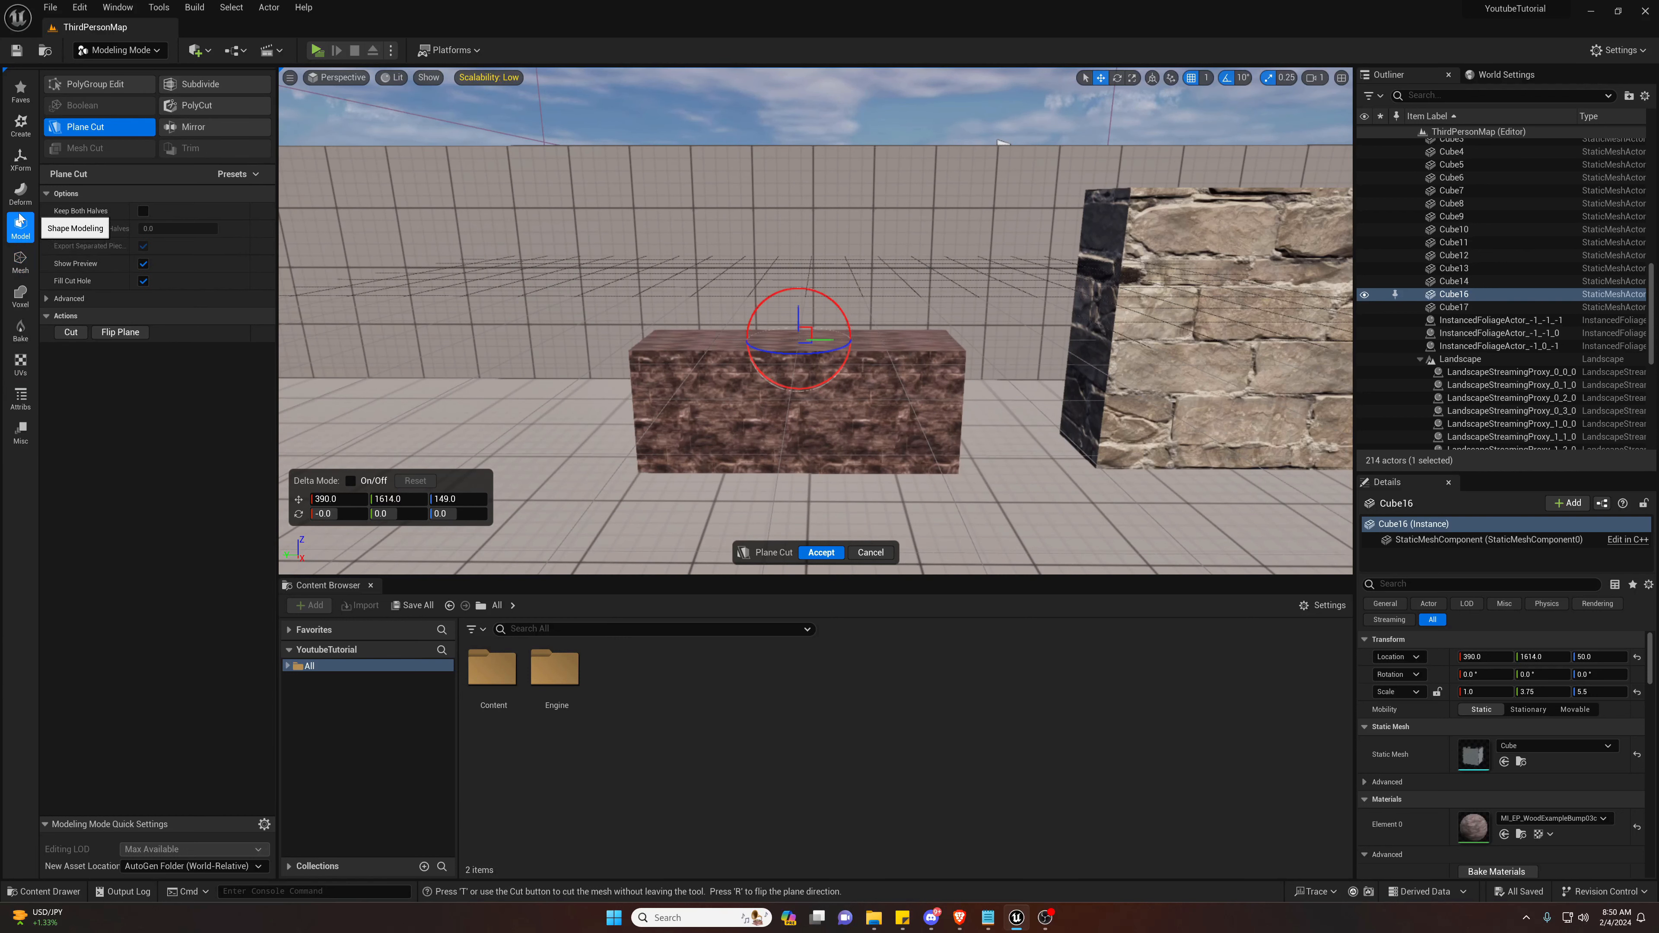
{"action": "left_click", "coordinate": [23, 200]}
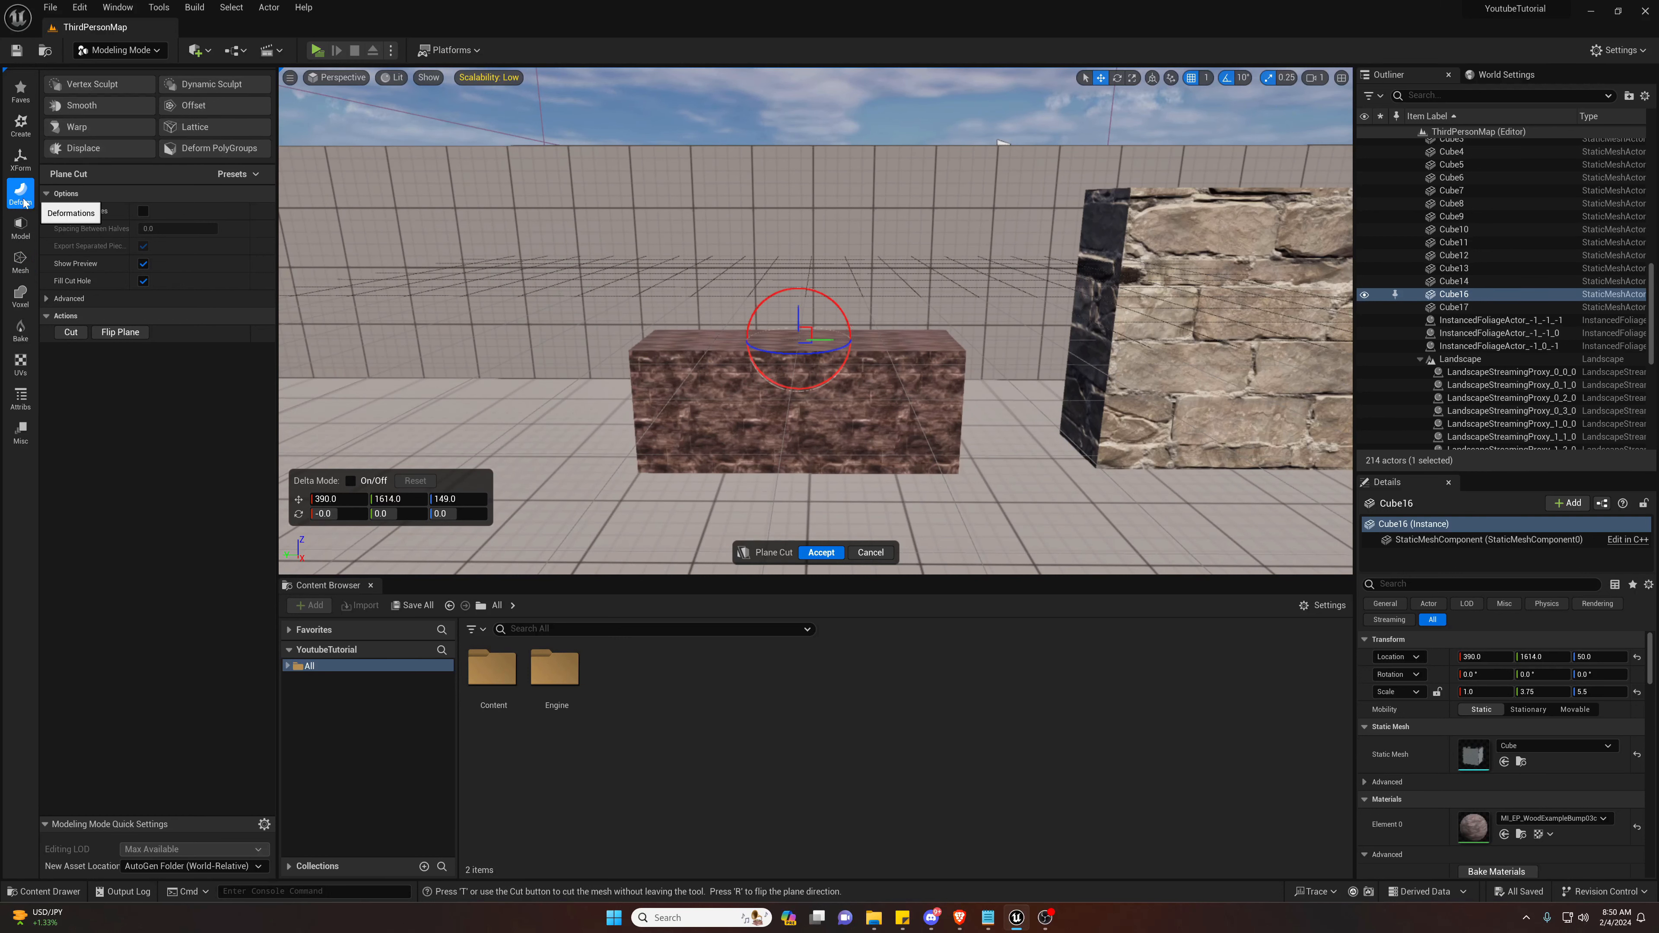
{"action": "left_click", "coordinate": [863, 554]}
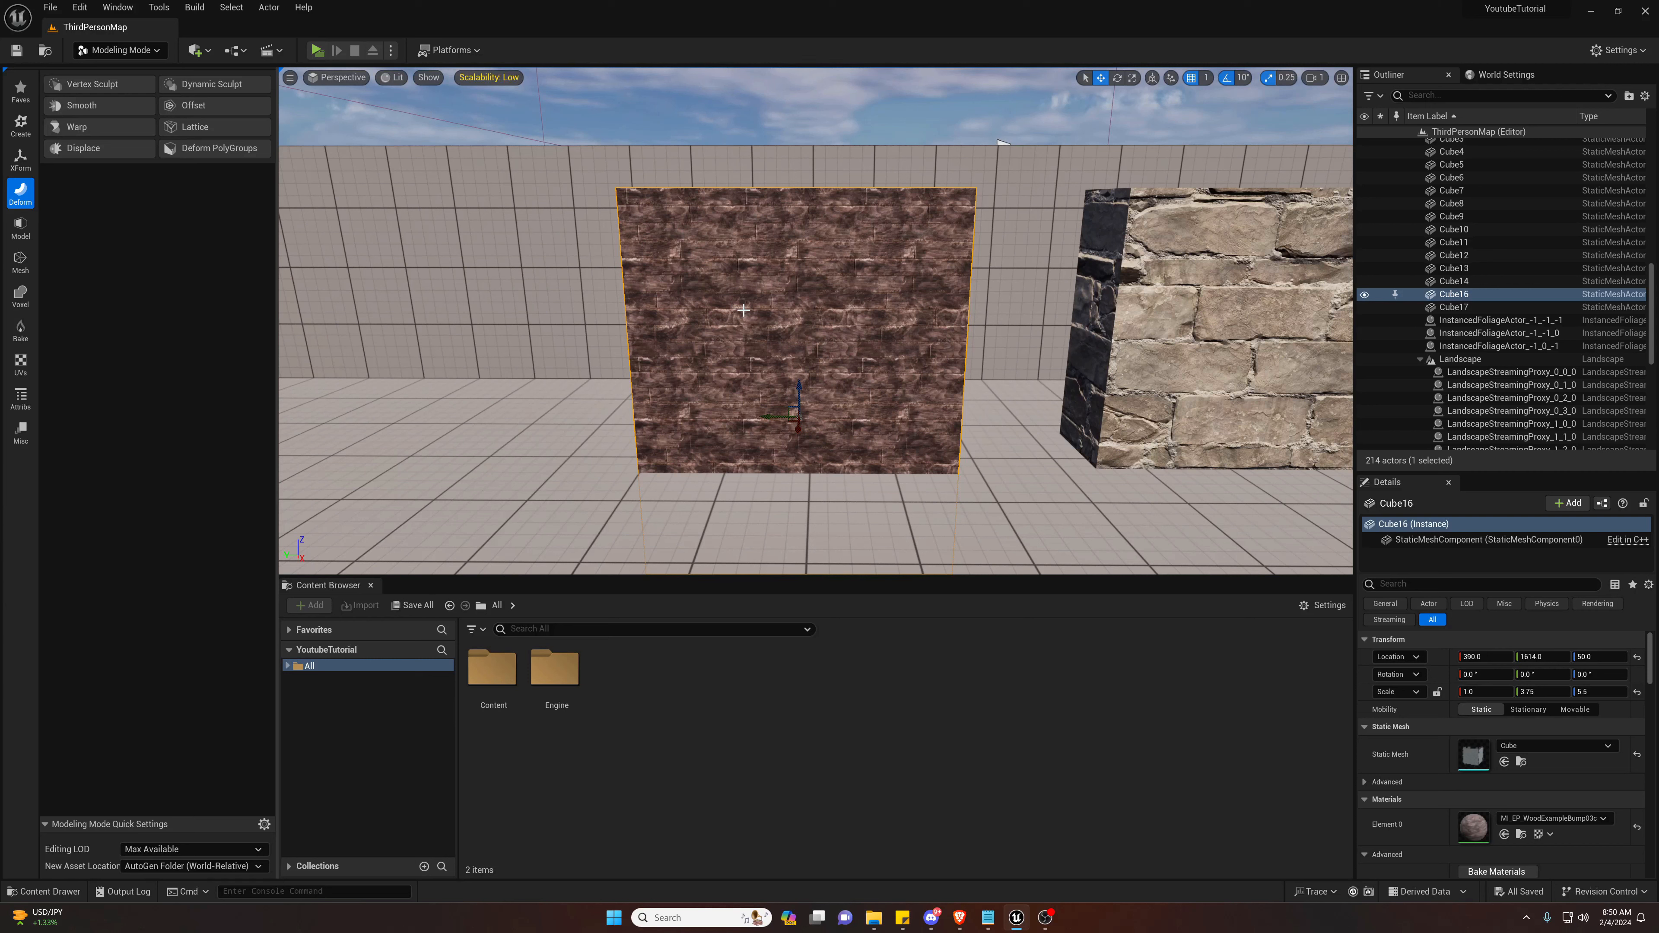